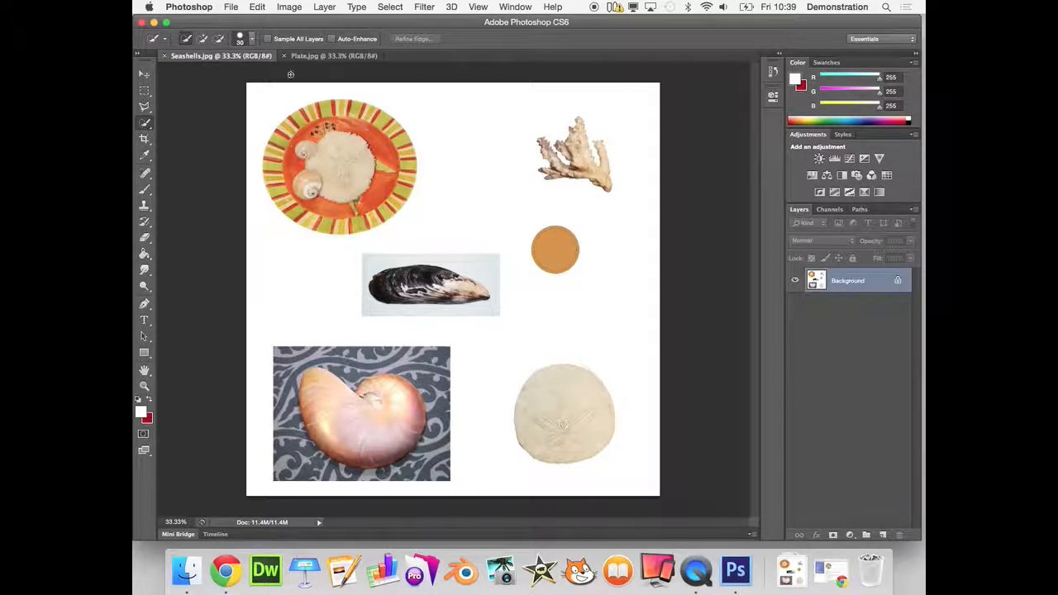
- Set the Quick Selection brush size to 298 px and select the whole sand dollar
{"action": "left_click", "coordinate": [252, 38]}
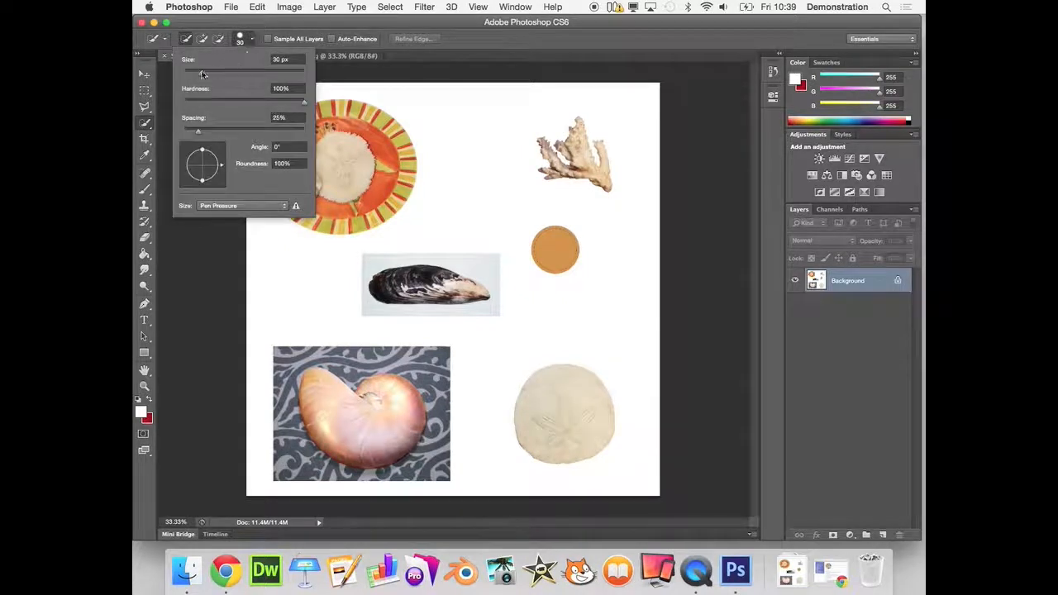
{"action": "mouse_move", "coordinate": [268, 75]}
{"action": "left_mouse_down"}
{"action": "mouse_move", "coordinate": [279, 71]}
{"action": "mouse_move", "coordinate": [234, 75]}
{"action": "mouse_move", "coordinate": [279, 73]}
{"action": "left_mouse_up"}
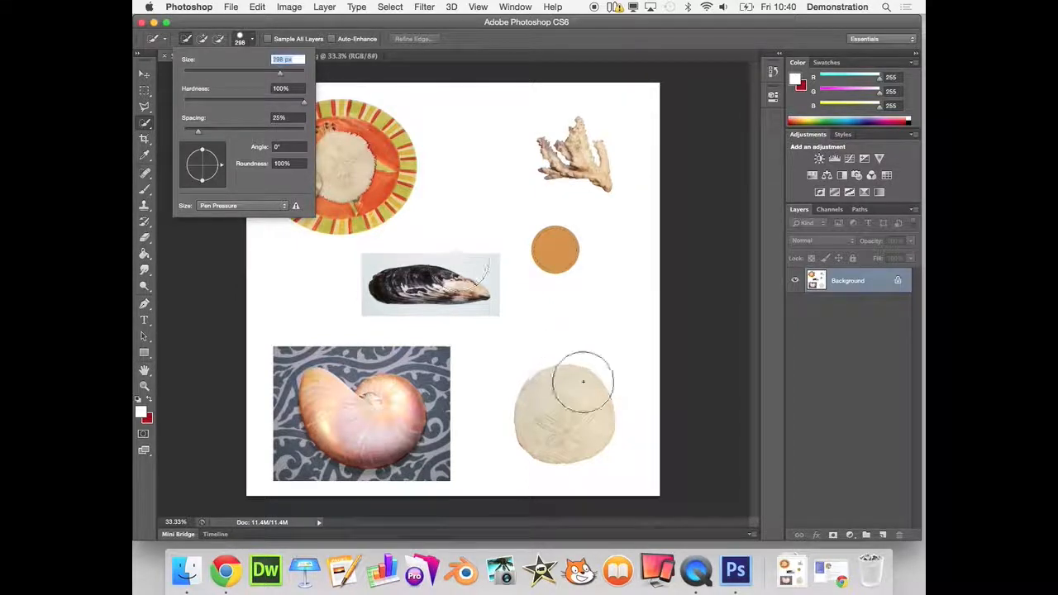
{"action": "left_click", "coordinate": [571, 430]}
{"action": "left_click", "coordinate": [561, 410]}
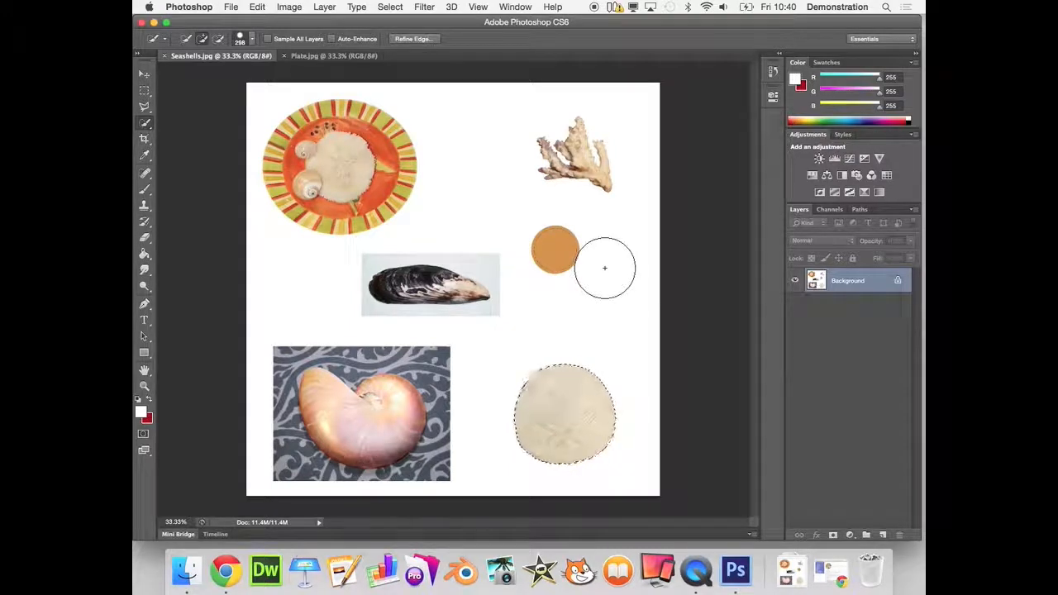
- Copy the selected sand dollar into Plate.jpg and place it over the wooden plate's lower-left edge
{"action": "left_click", "coordinate": [259, 8]}
{"action": "left_click", "coordinate": [289, 105]}
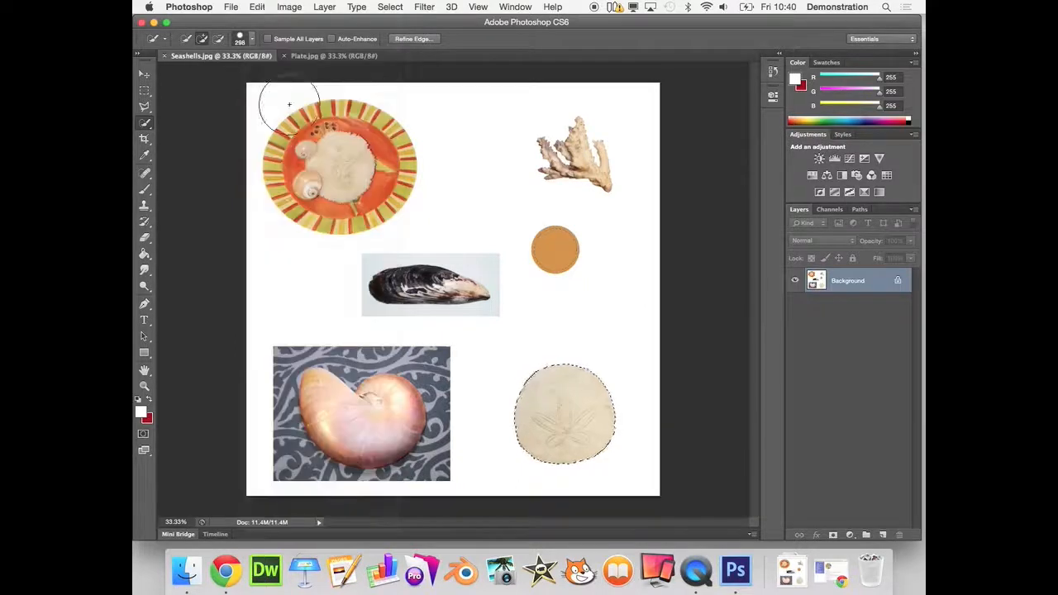
{"action": "left_click", "coordinate": [328, 56]}
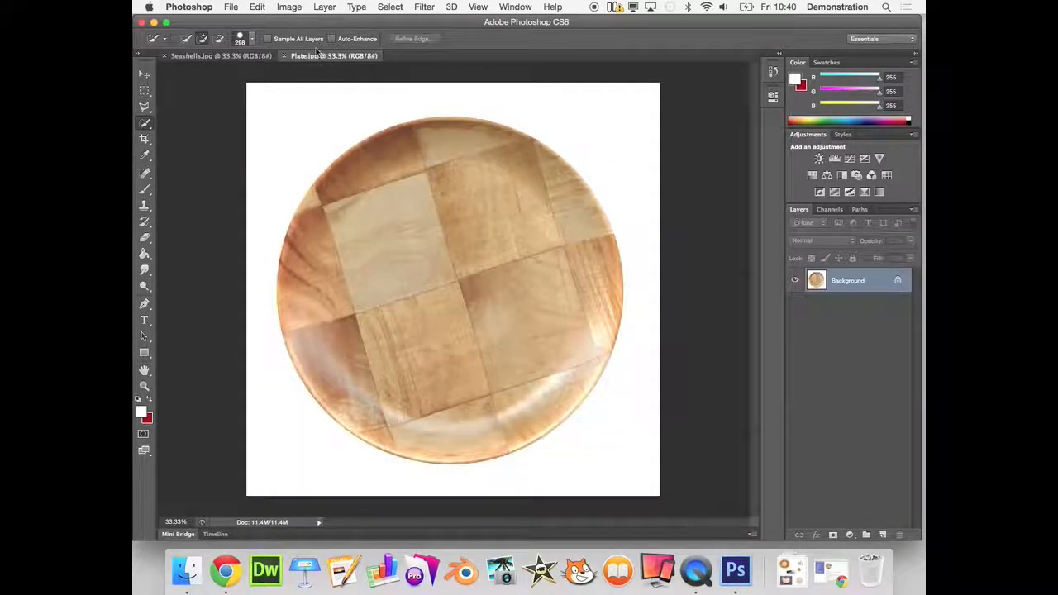
{"action": "left_click", "coordinate": [258, 8]}
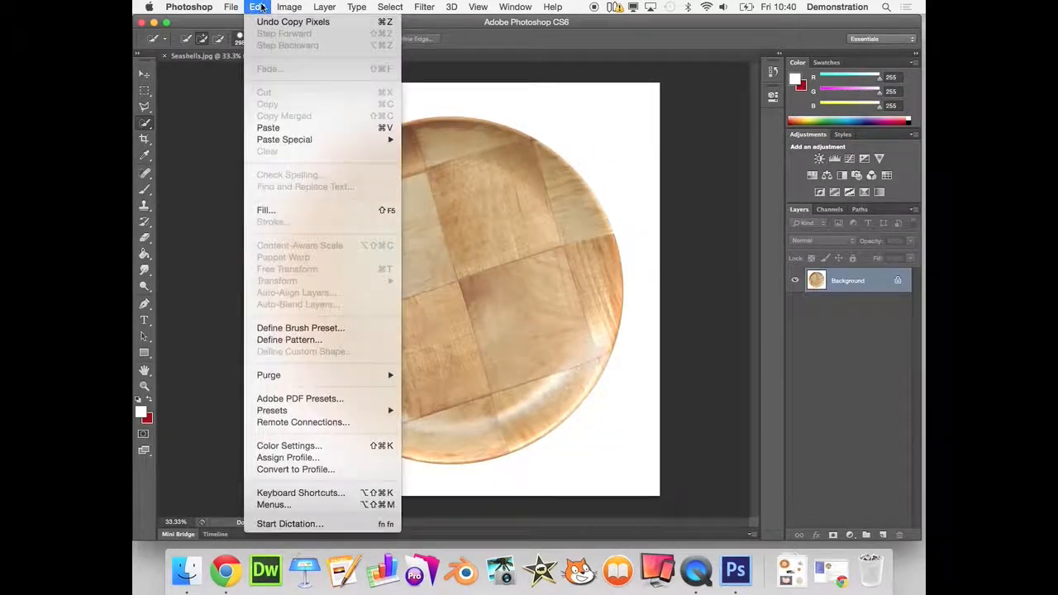
{"action": "left_click", "coordinate": [275, 130]}
{"action": "left_click", "coordinate": [145, 76]}
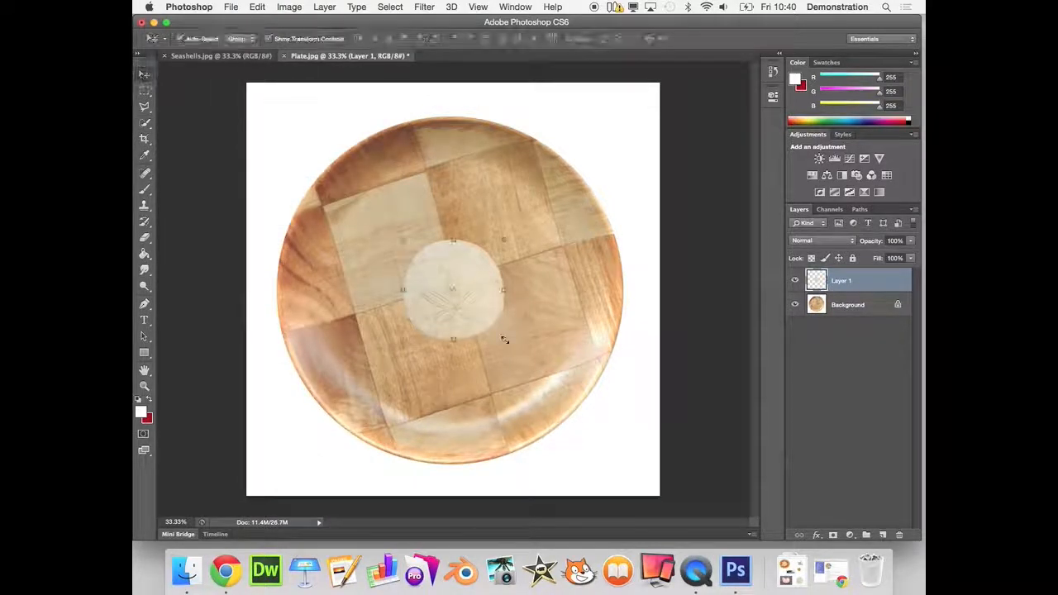
{"action": "left_click_drag", "start_coordinate": [468, 276], "coordinate": [389, 401]}
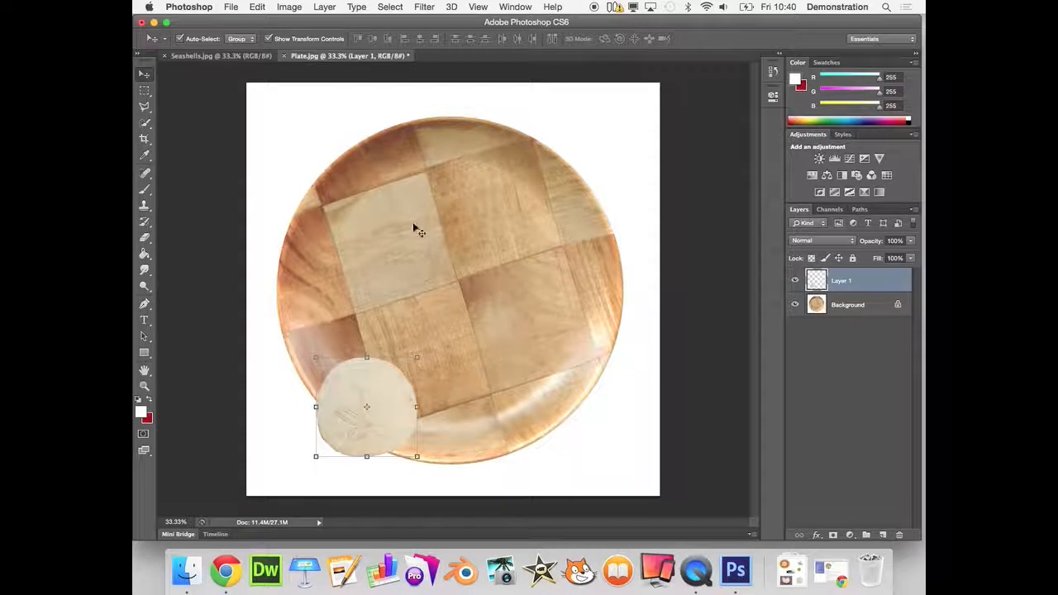
- Return to Seashells.jpg and activate the Elliptical Marquee tool
{"action": "left_click", "coordinate": [213, 56]}
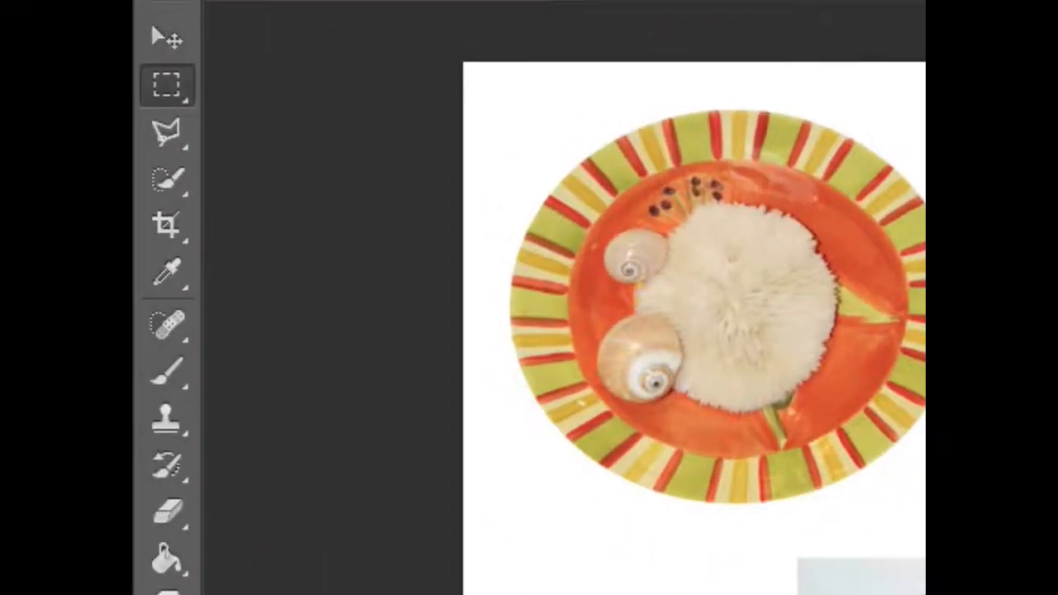
{"action": "left_click", "coordinate": [166, 83]}
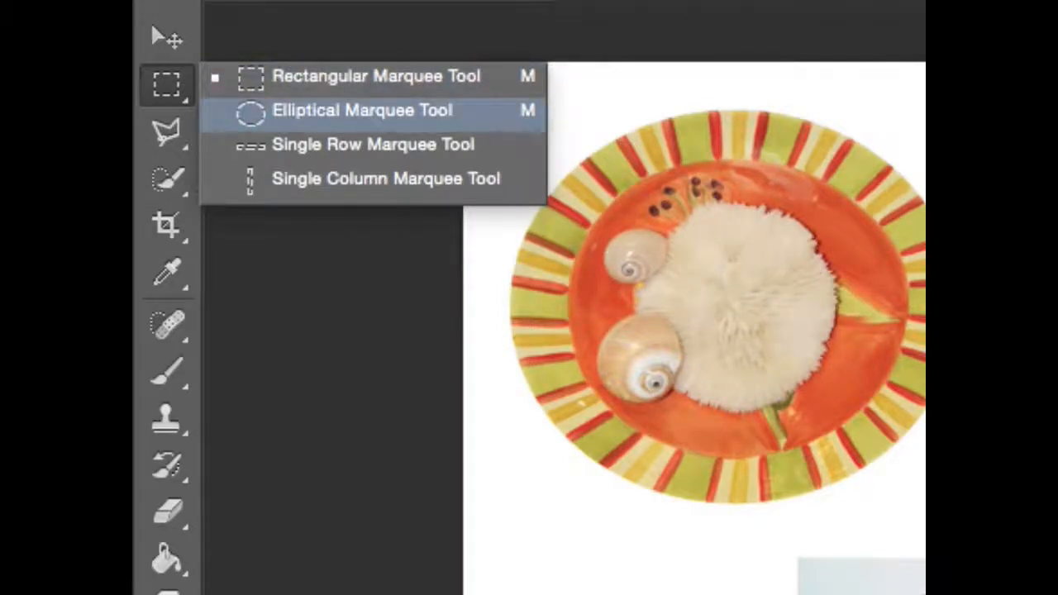
{"action": "left_click", "coordinate": [362, 110]}
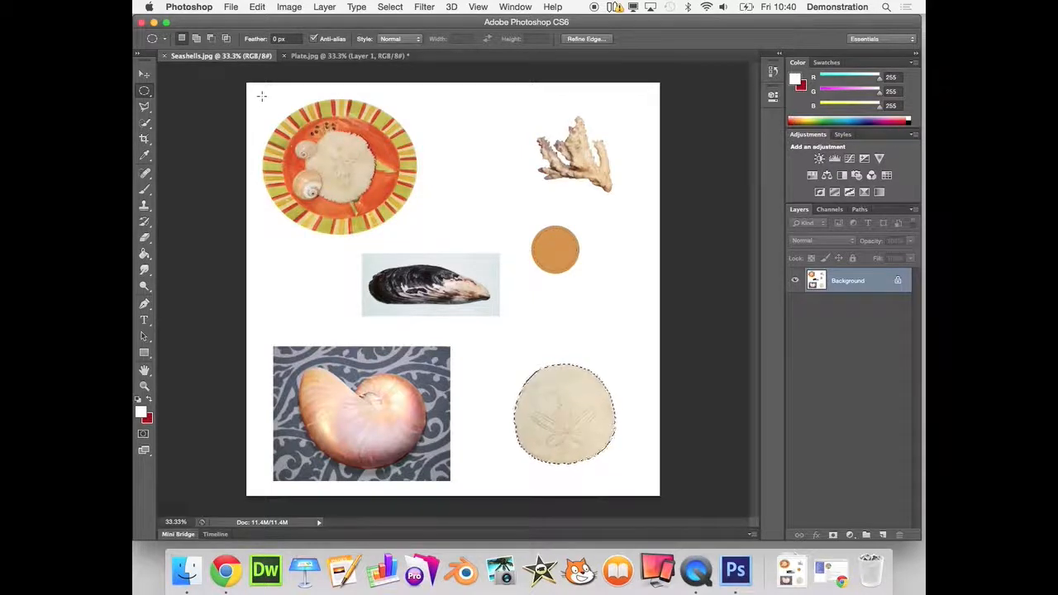
{"action": "left_click_drag", "start_coordinate": [261, 96], "coordinate": [418, 238]}
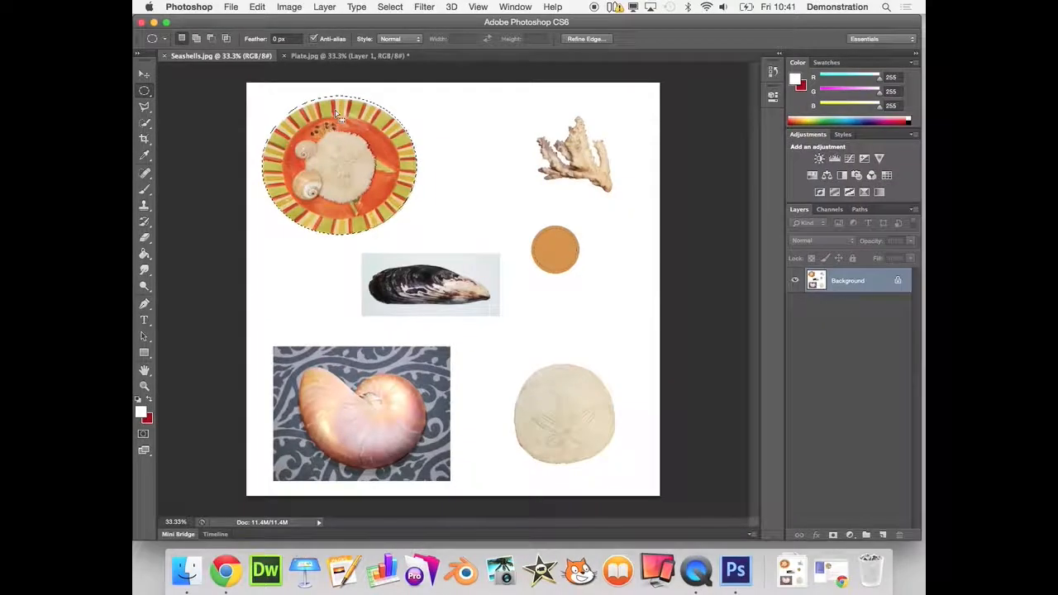
{"action": "left_click", "coordinate": [391, 7]}
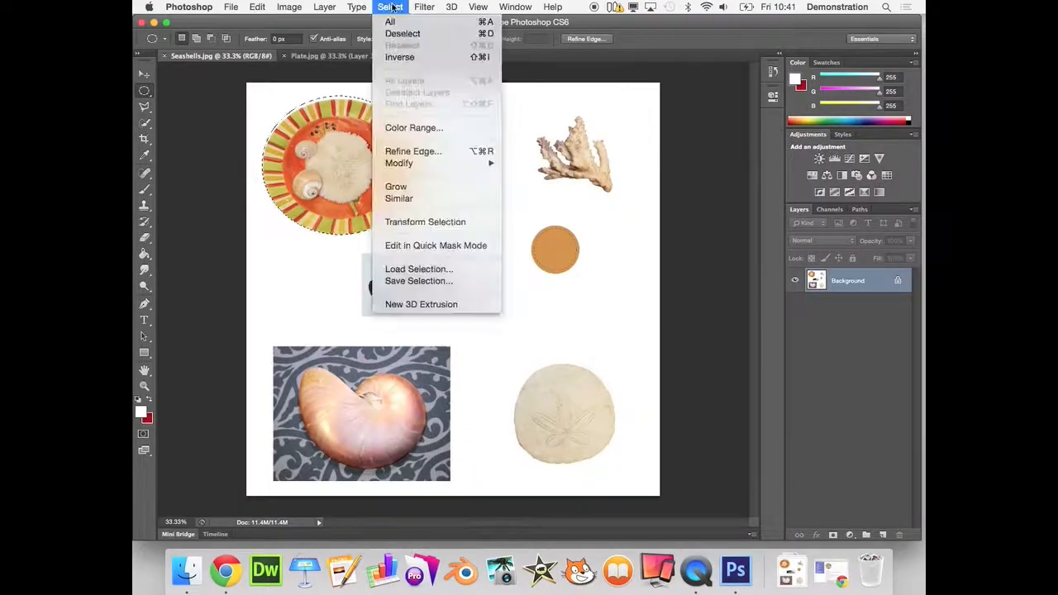
{"action": "left_click", "coordinate": [402, 34]}
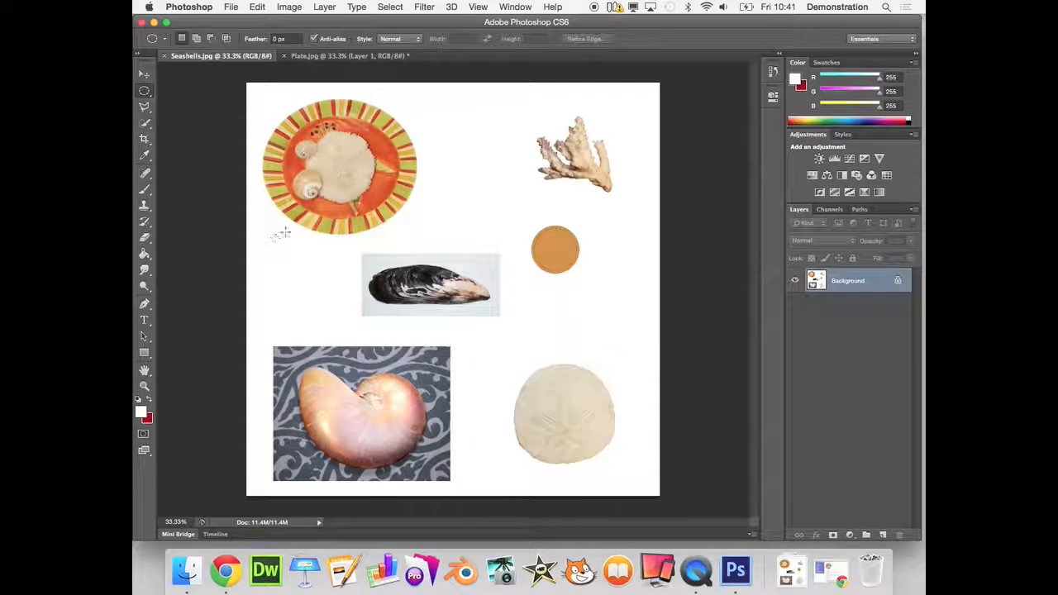
- Show the rulers and add a vertical guide at the shell bowl's left edge and a horizontal guide at its top edge
{"action": "left_click", "coordinate": [480, 7]}
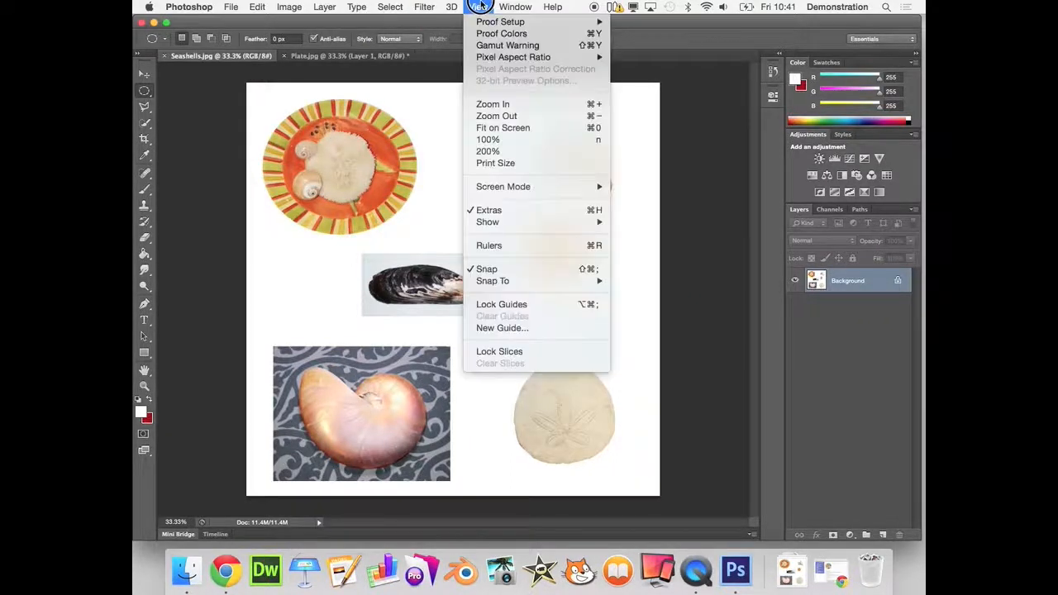
{"action": "left_click", "coordinate": [499, 245]}
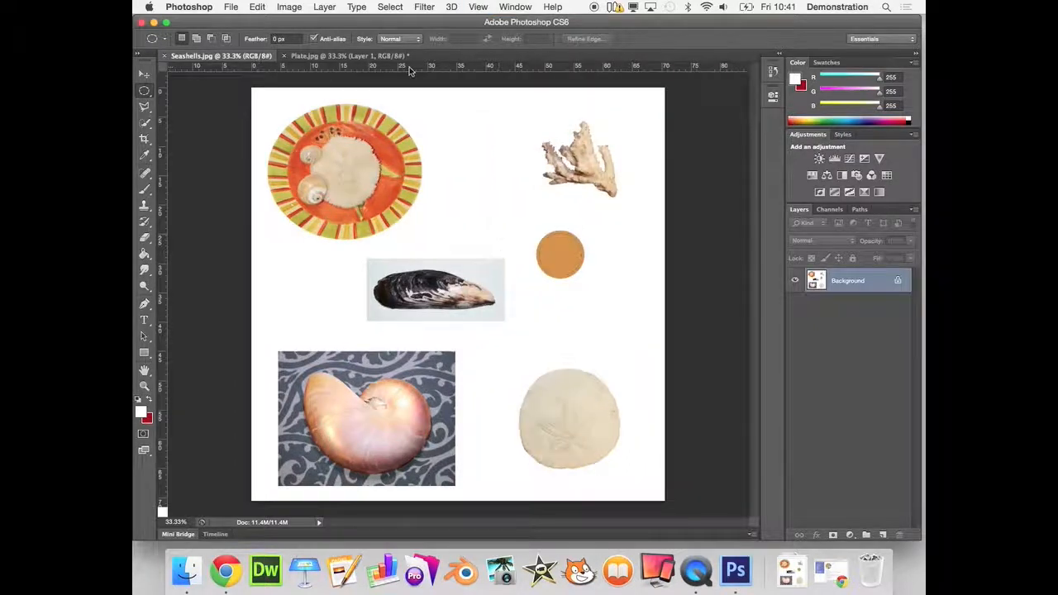
{"action": "left_click_drag", "start_coordinate": [163, 194], "coordinate": [266, 198]}
{"action": "left_click_drag", "start_coordinate": [429, 70], "coordinate": [435, 103]}
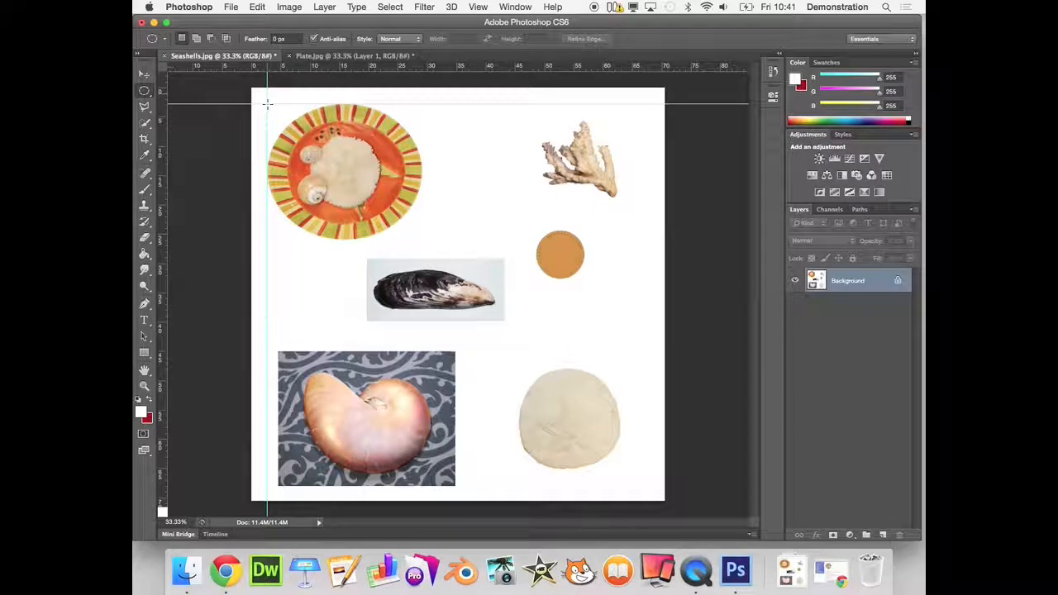
- Select the shell bowl with an elliptical marquee about 26.5 × 23.2 cm, starting from the intersection of the guides
{"action": "left_click", "coordinate": [144, 387]}
{"action": "left_click_drag", "start_coordinate": [248, 91], "coordinate": [286, 124]}
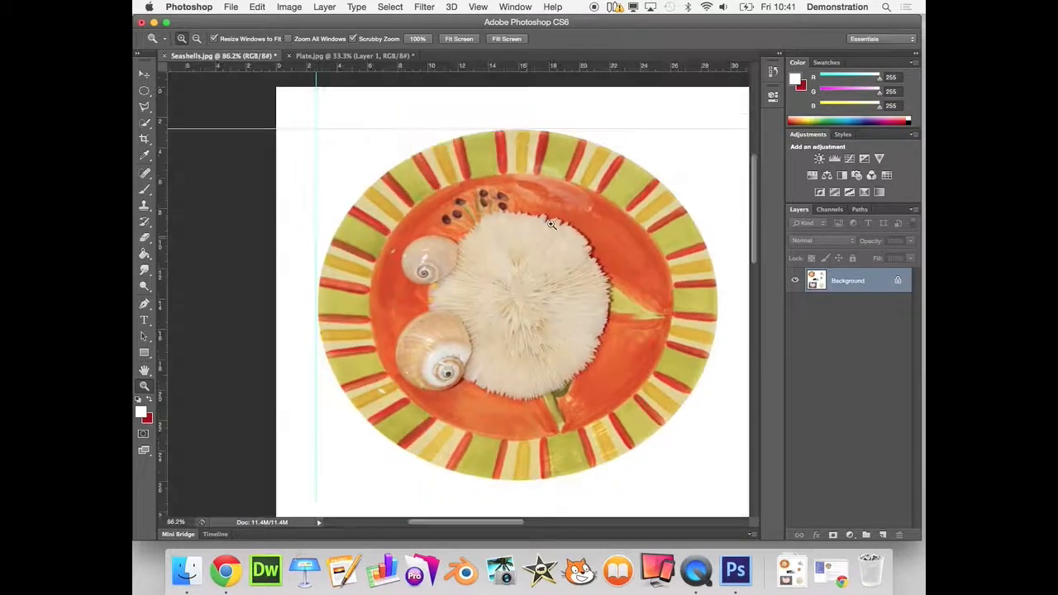
{"action": "left_click", "coordinate": [146, 93]}
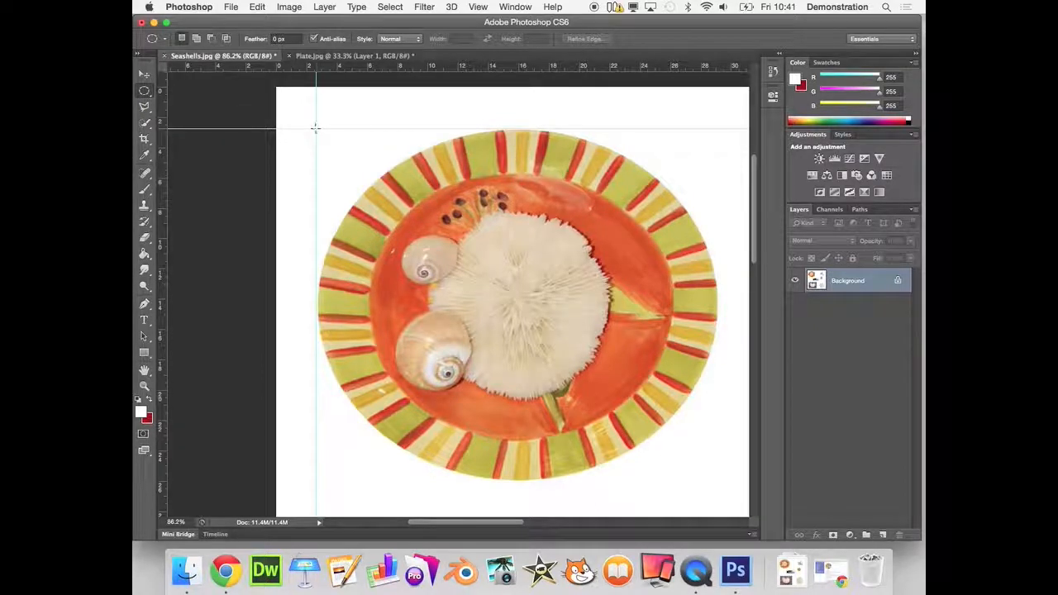
{"action": "left_click_drag", "start_coordinate": [315, 128], "coordinate": [717, 479]}
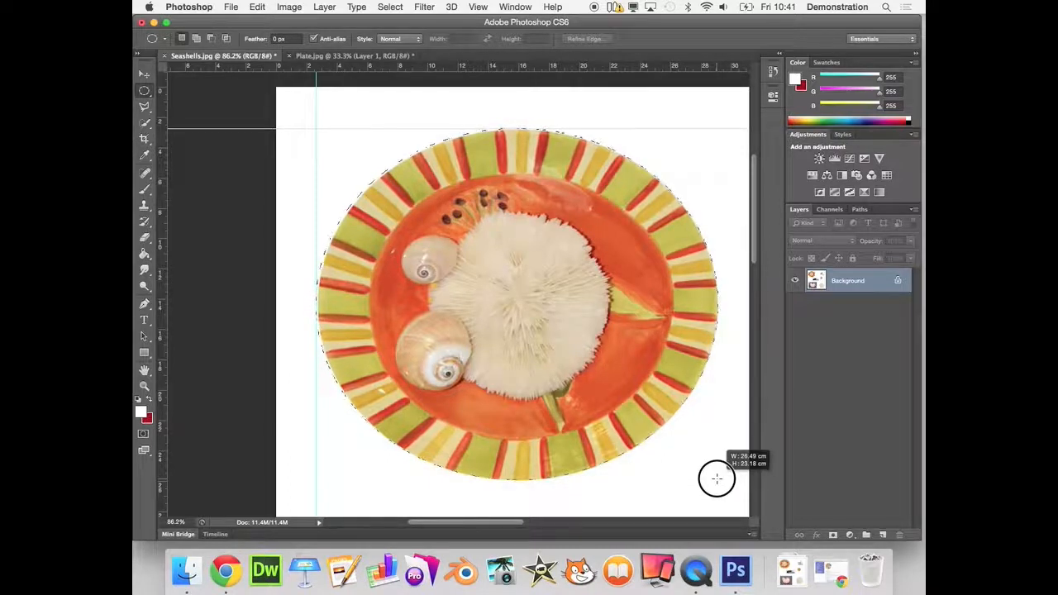
{"action": "left_click_drag", "start_coordinate": [717, 479], "coordinate": [717, 478]}
- Copy the selected shell bowl into Plate.jpg and place it over the wooden plate's upper-left edge
{"action": "left_click", "coordinate": [257, 7]}
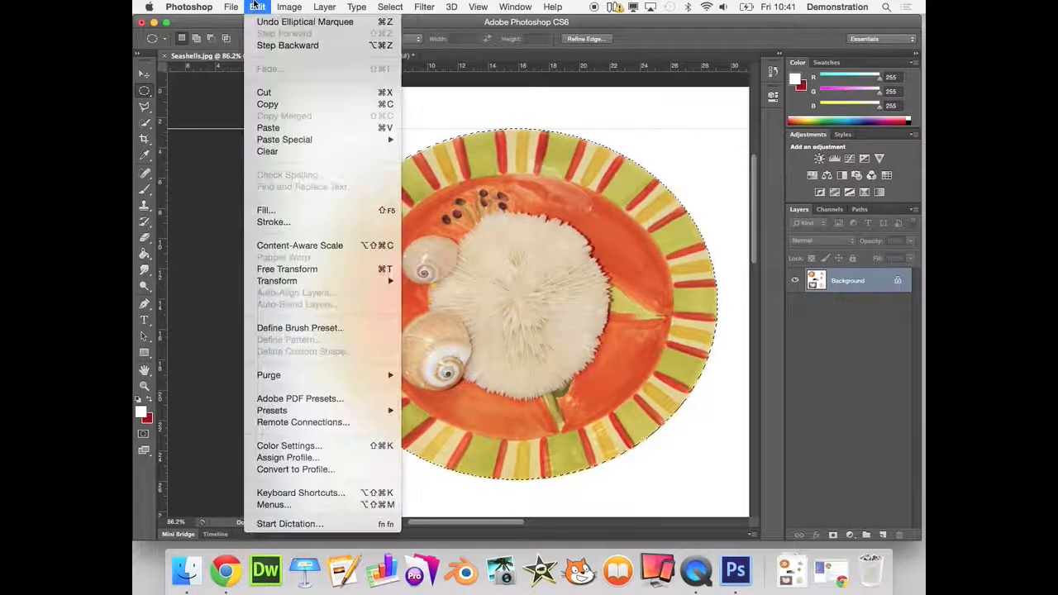
{"action": "left_click", "coordinate": [267, 104]}
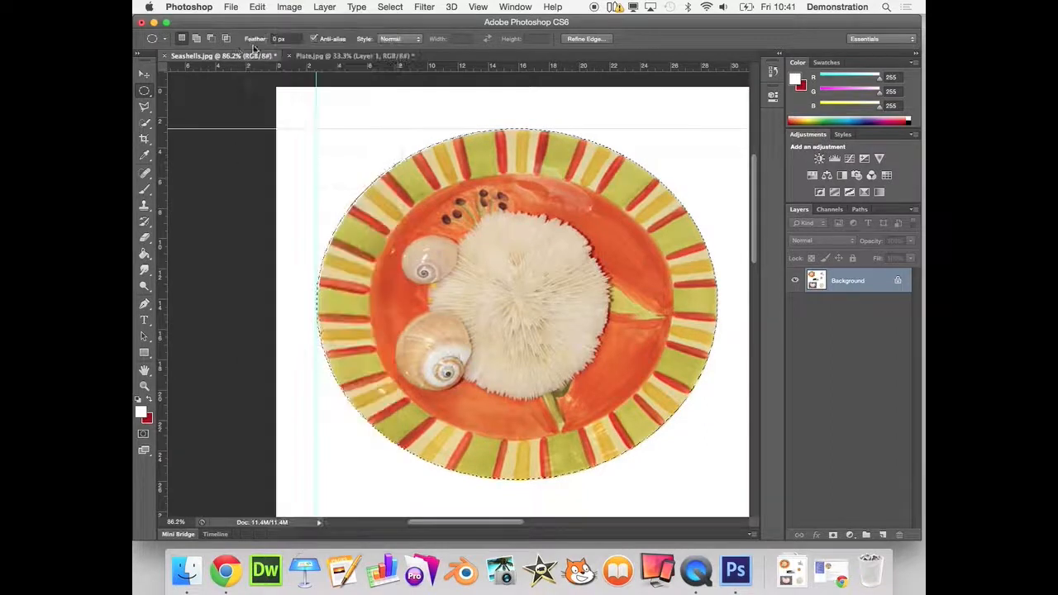
{"action": "left_click", "coordinate": [354, 59]}
{"action": "left_click", "coordinate": [258, 7]}
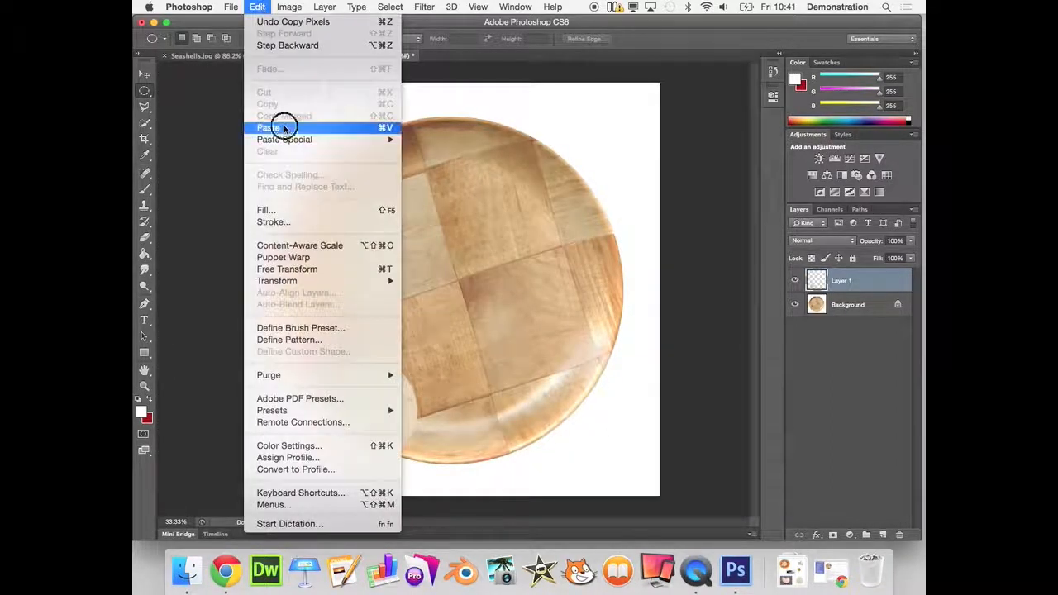
{"action": "left_click", "coordinate": [284, 128]}
{"action": "left_click", "coordinate": [145, 74]}
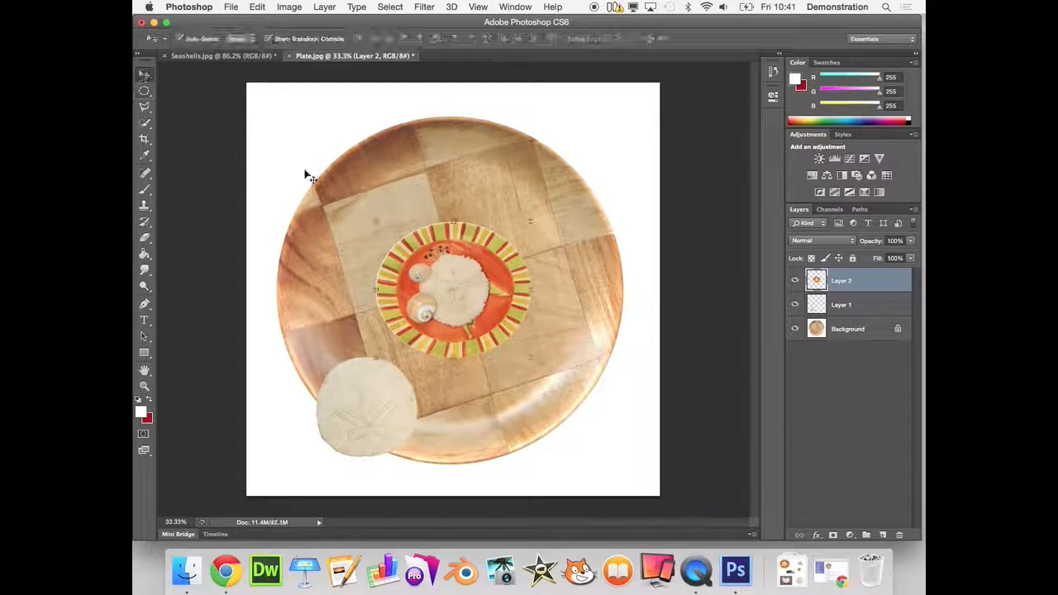
{"action": "left_click_drag", "start_coordinate": [492, 285], "coordinate": [407, 194]}
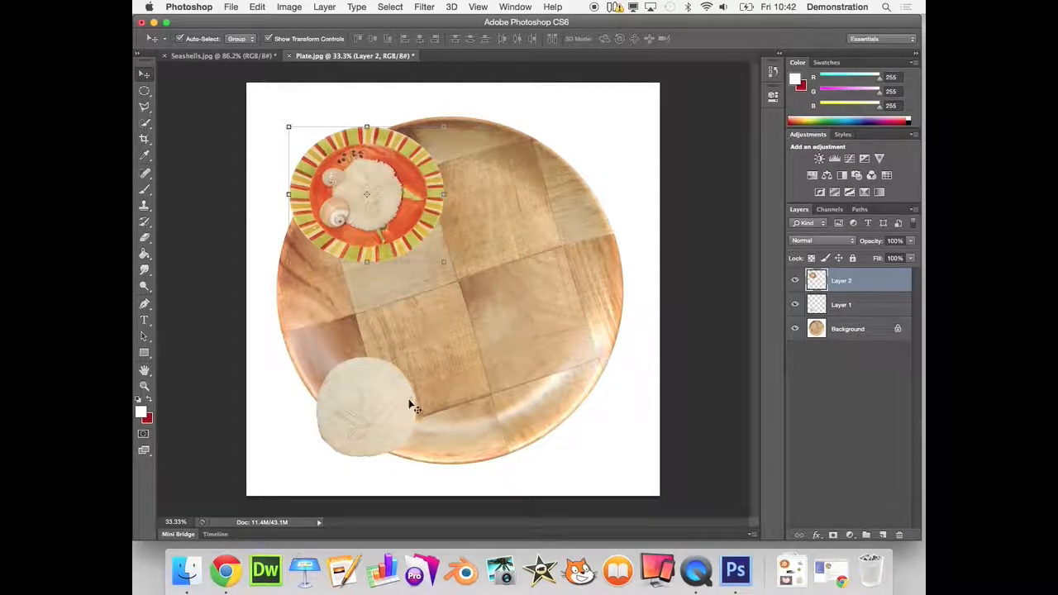
- Switch to Chrome to read the coral, mussel and nautilus selection instructions, and return to Photoshop
{"action": "left_click", "coordinate": [225, 570]}
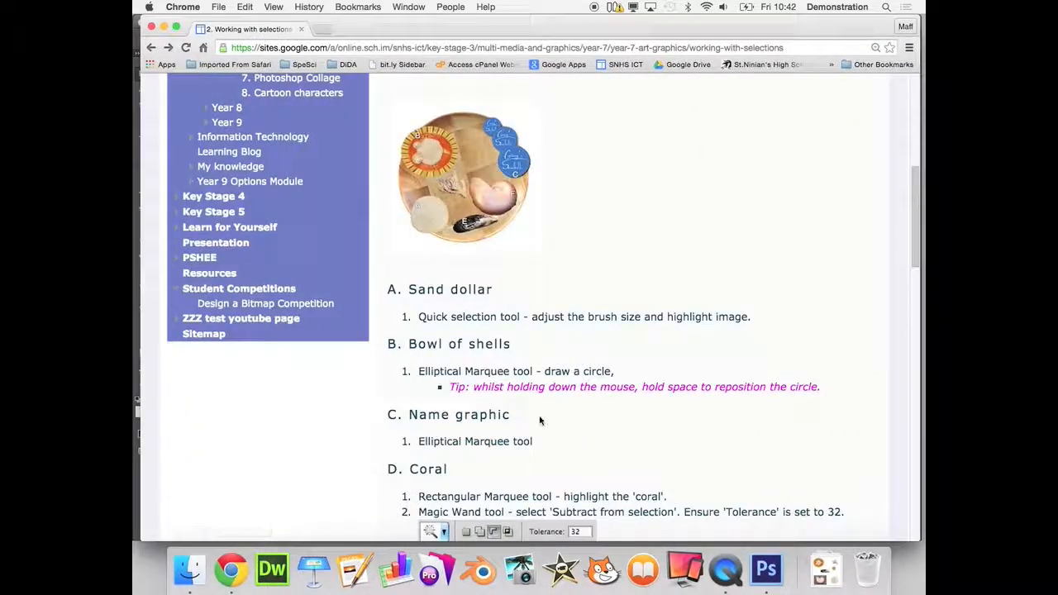
{"action": "scroll", "coordinate": [539, 421], "scroll_direction": "down", "scroll_amount": 3}
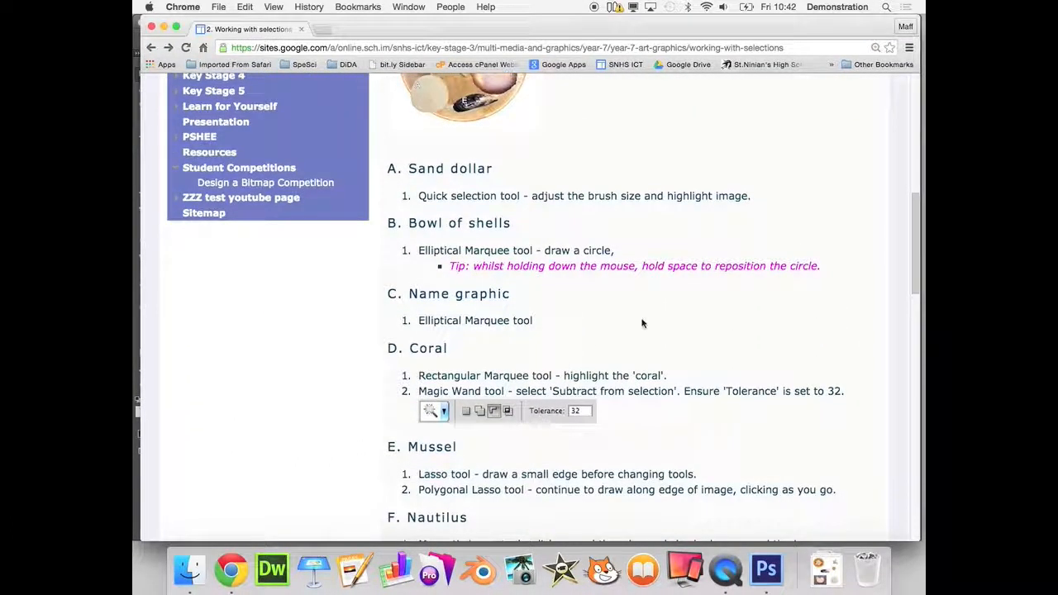
{"action": "scroll", "coordinate": [642, 323], "scroll_direction": "down", "scroll_amount": 3}
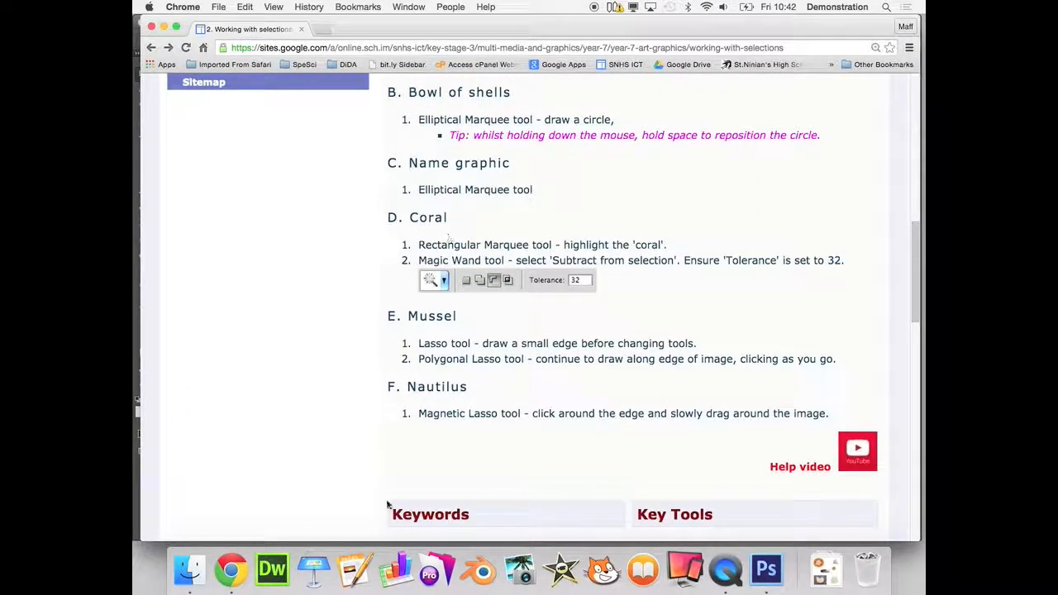
{"action": "left_click", "coordinate": [775, 578]}
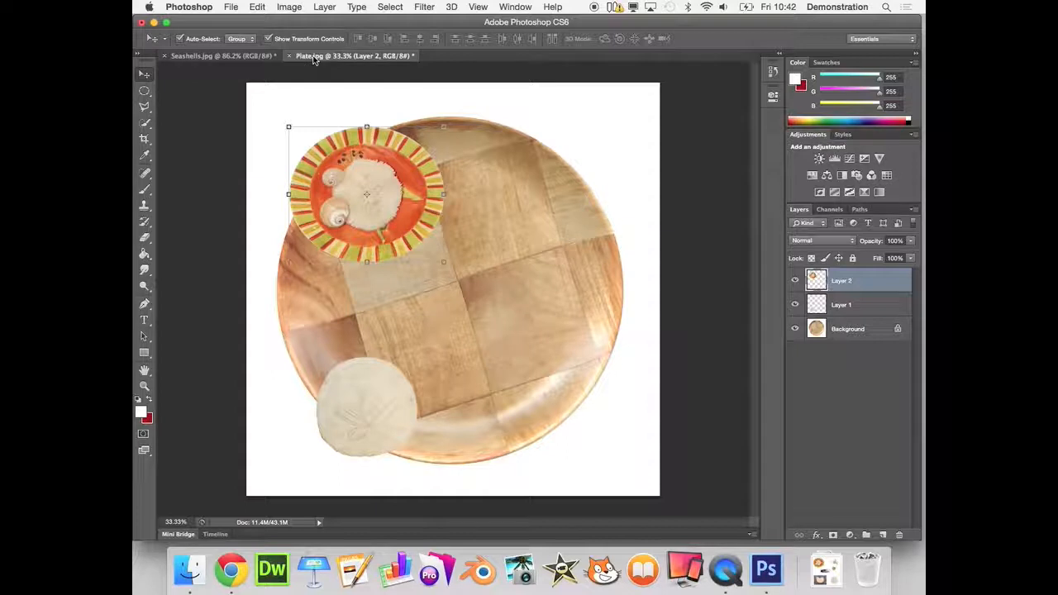
- In Seashells.jpg, draw a rectangular marquee selection around the coral, leaving a margin on every side
{"action": "left_click", "coordinate": [237, 58]}
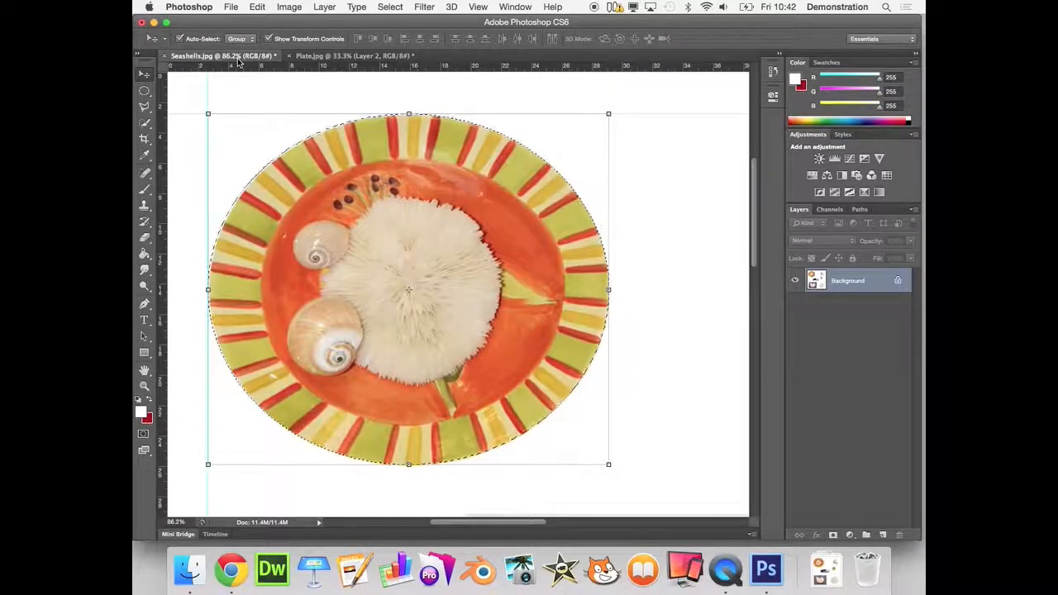
{"action": "scroll", "coordinate": [500, 232], "scroll_direction": "right", "scroll_amount": 10}
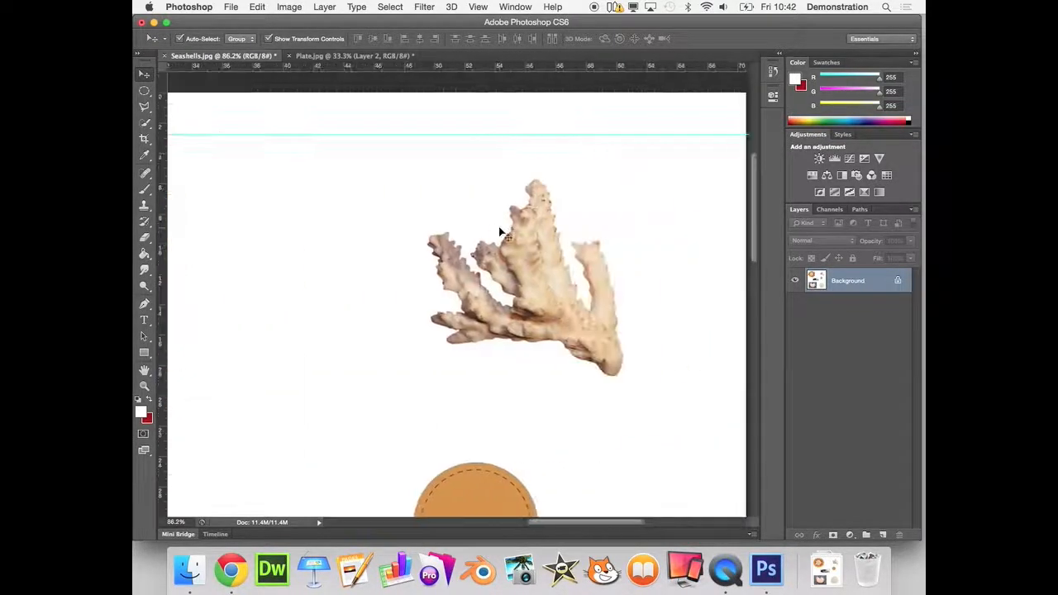
{"action": "scroll", "coordinate": [501, 232], "scroll_direction": "left", "scroll_amount": 2}
{"action": "scroll", "coordinate": [500, 231], "scroll_direction": "up", "scroll_amount": 2}
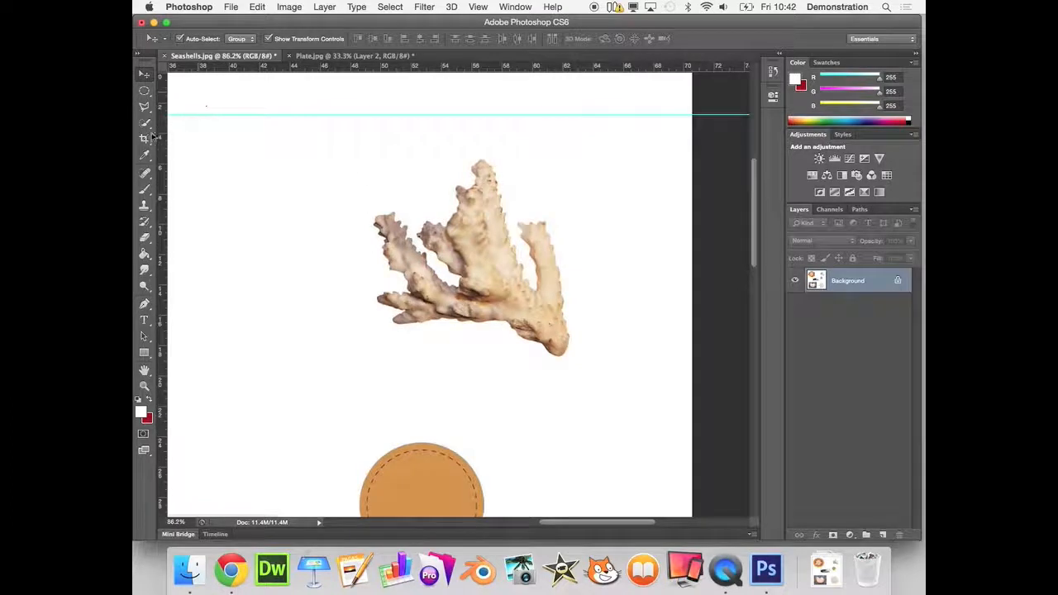
{"action": "left_click_drag", "start_coordinate": [144, 91], "coordinate": [251, 87]}
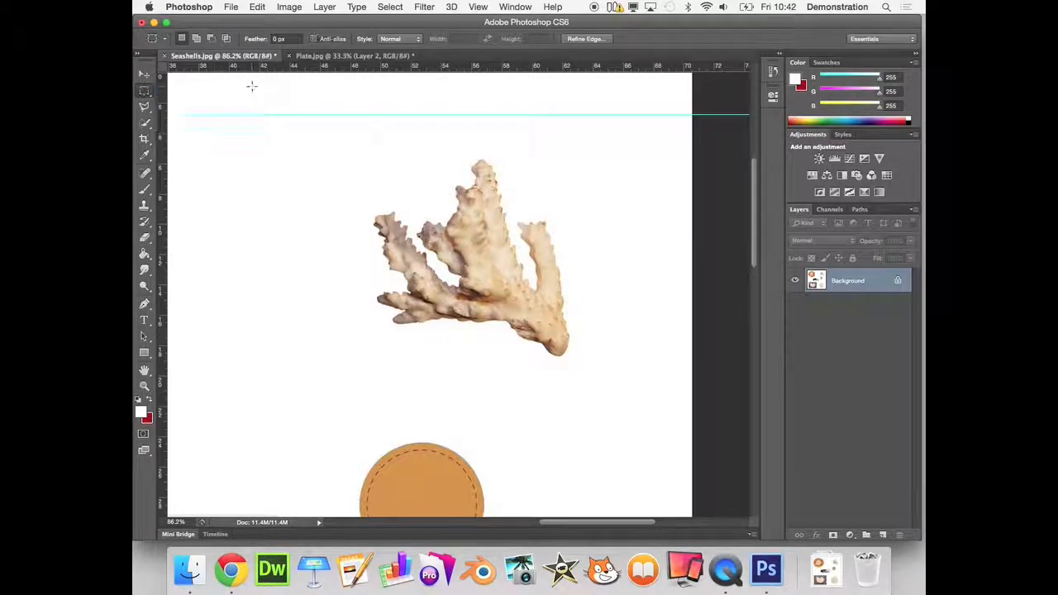
{"action": "left_click_drag", "start_coordinate": [342, 137], "coordinate": [609, 387]}
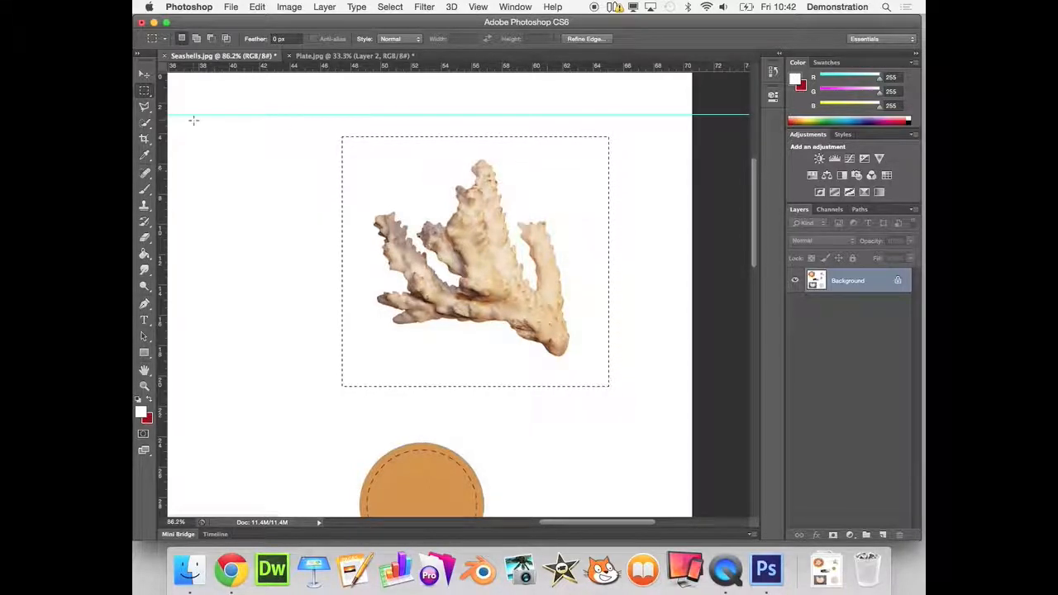
- Subtract the white background around the coral from the marquee selection with the Magic Wand tool at tolerance 32
{"action": "left_click_drag", "start_coordinate": [147, 126], "coordinate": [186, 134]}
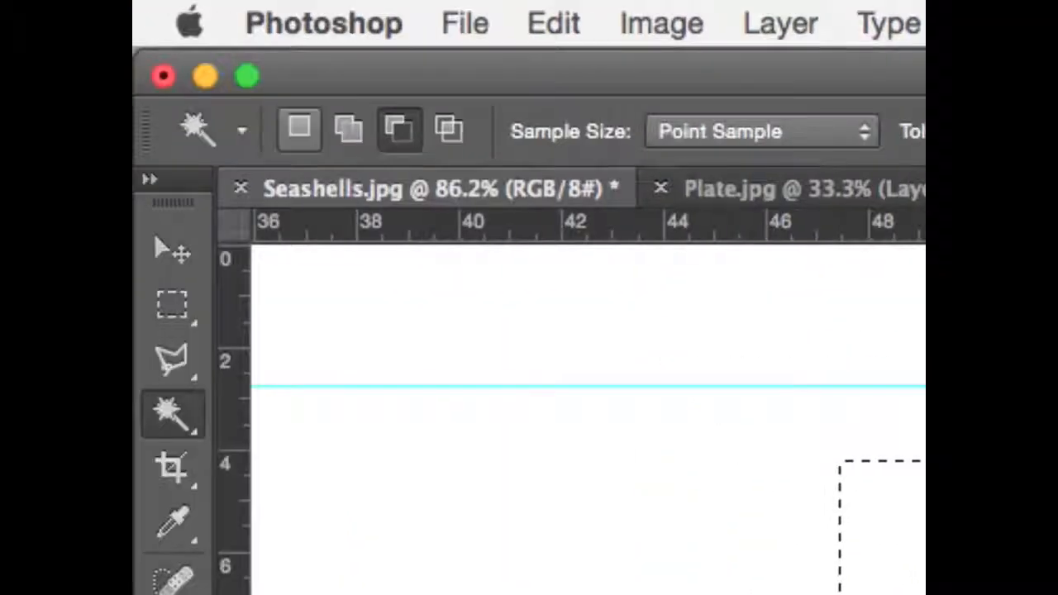
{"action": "left_click", "coordinate": [171, 127]}
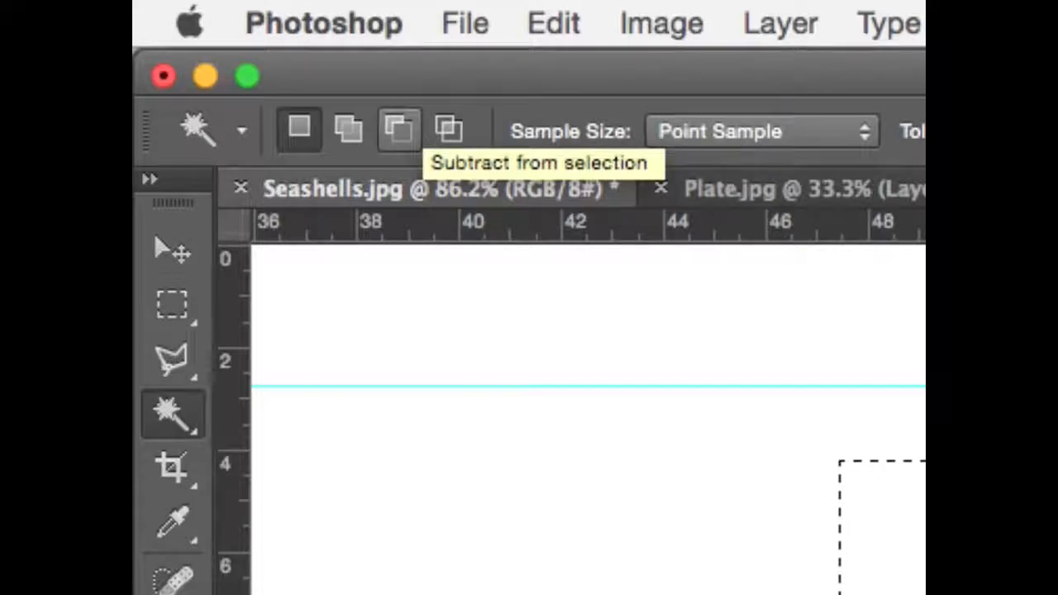
{"action": "left_click", "coordinate": [398, 128]}
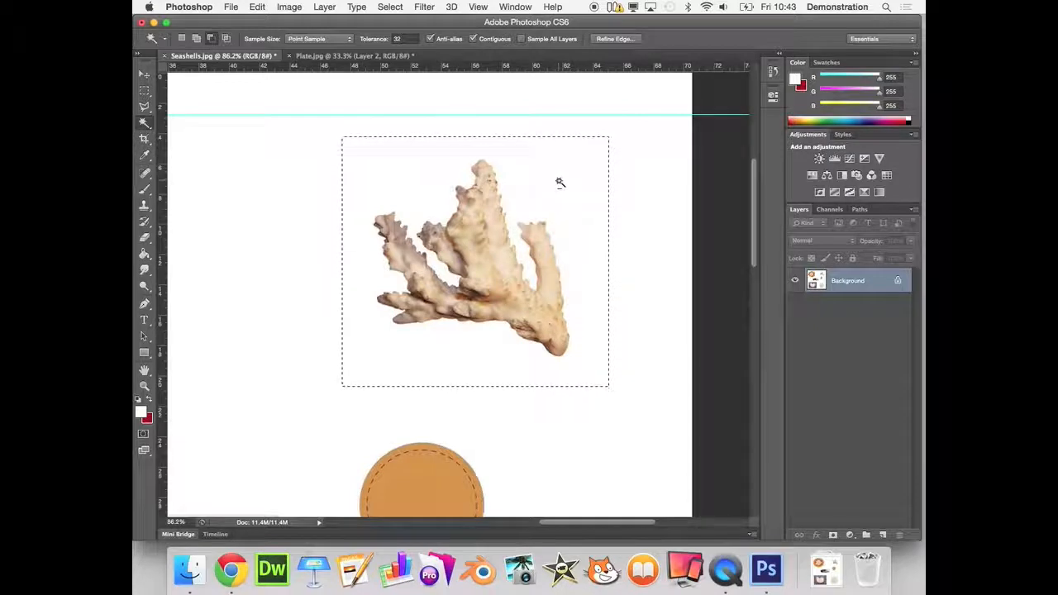
{"action": "left_click", "coordinate": [560, 182], "text": "alt"}
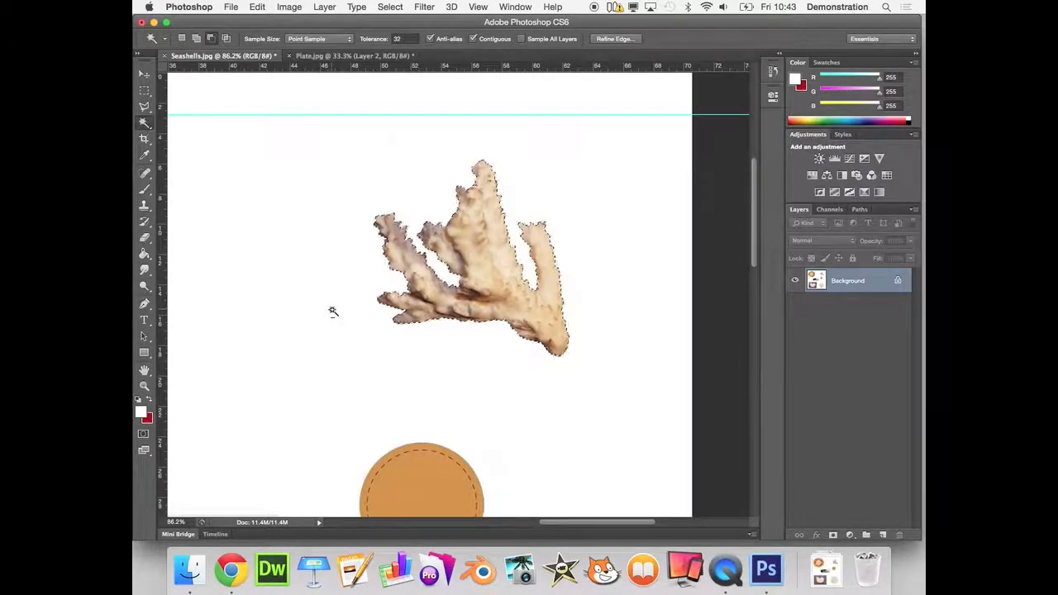
- Copy the selected coral into Plate.jpg and place it over the wooden plate's lower-right edge
{"action": "left_click", "coordinate": [258, 8]}
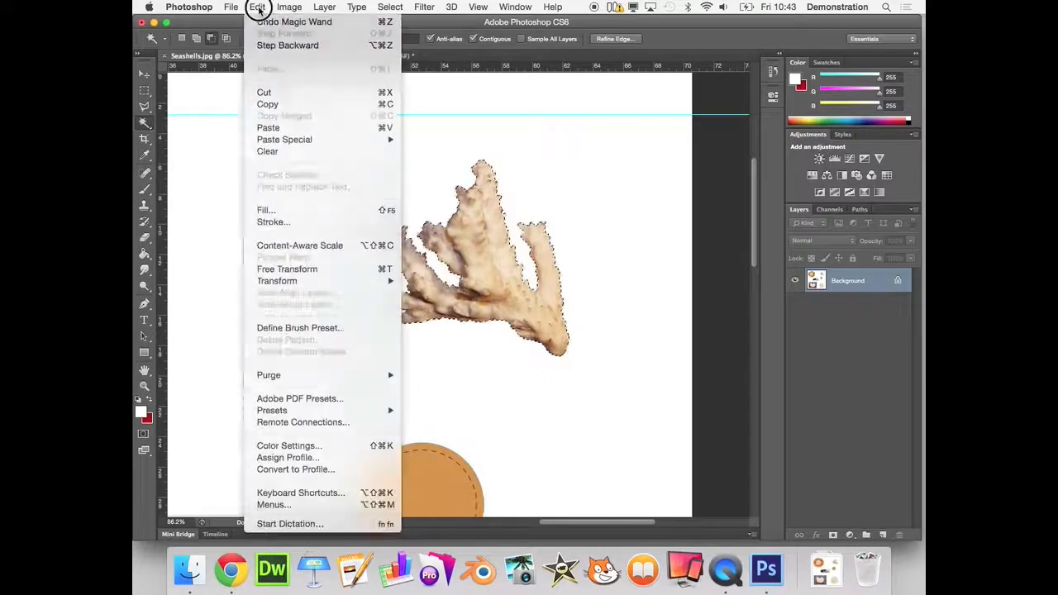
{"action": "left_click", "coordinate": [277, 103]}
{"action": "left_click", "coordinate": [356, 56]}
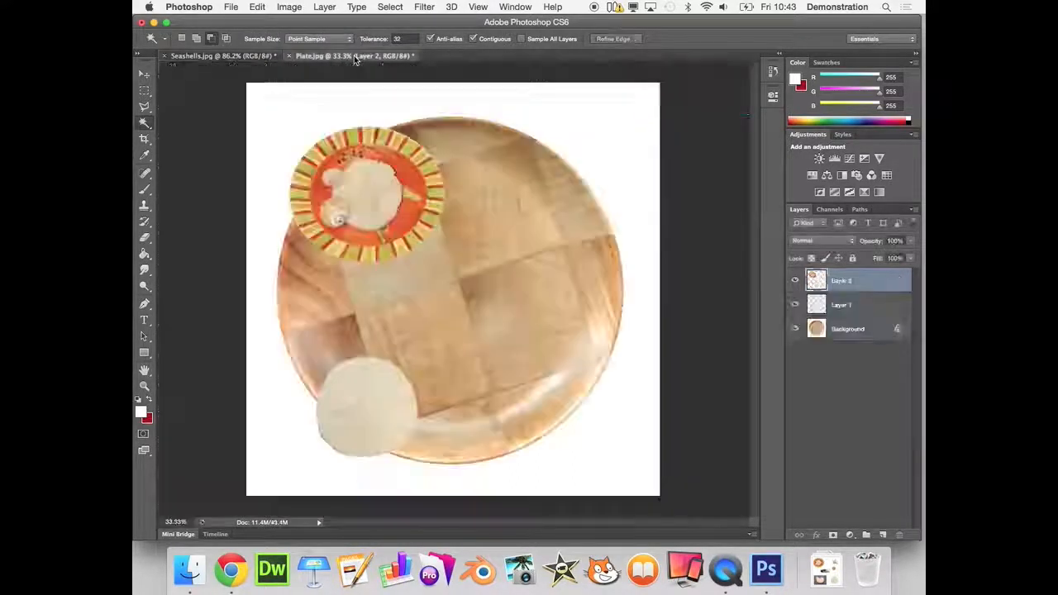
{"action": "left_click", "coordinate": [258, 7]}
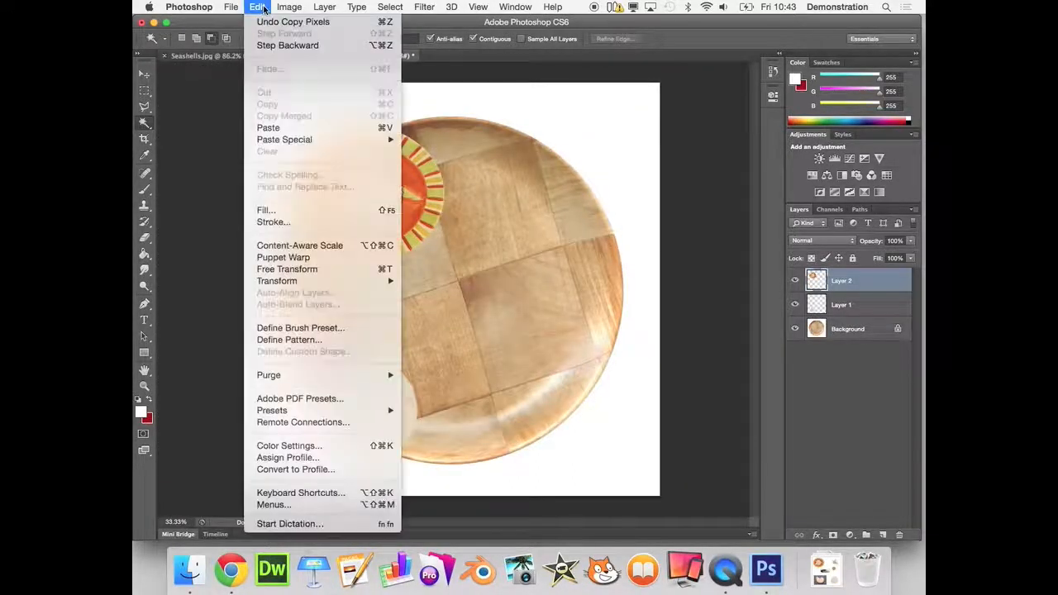
{"action": "left_click", "coordinate": [281, 125]}
{"action": "left_click", "coordinate": [144, 74]}
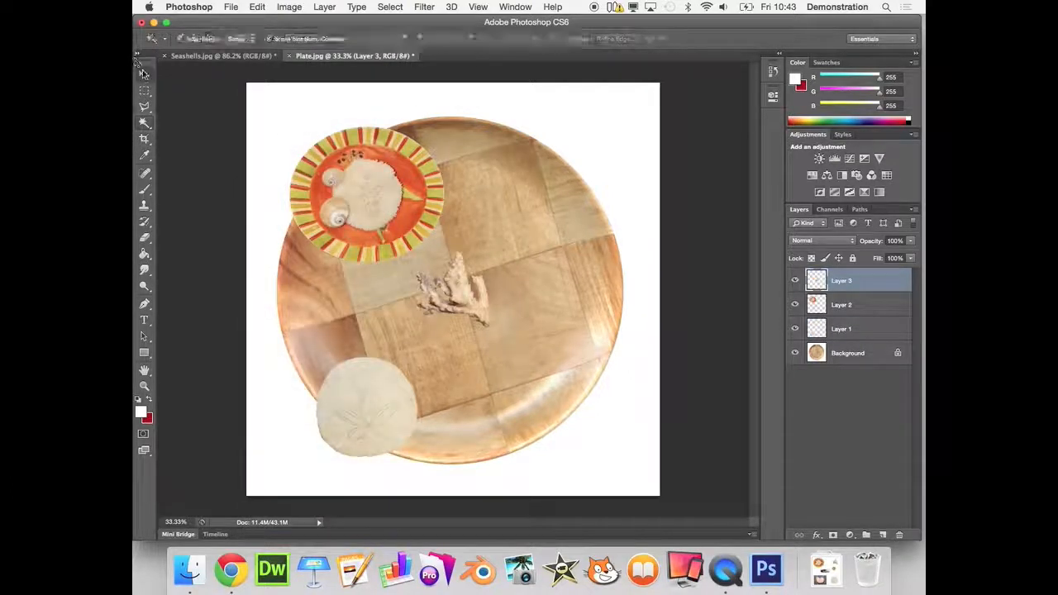
{"action": "left_click_drag", "start_coordinate": [476, 308], "coordinate": [530, 417]}
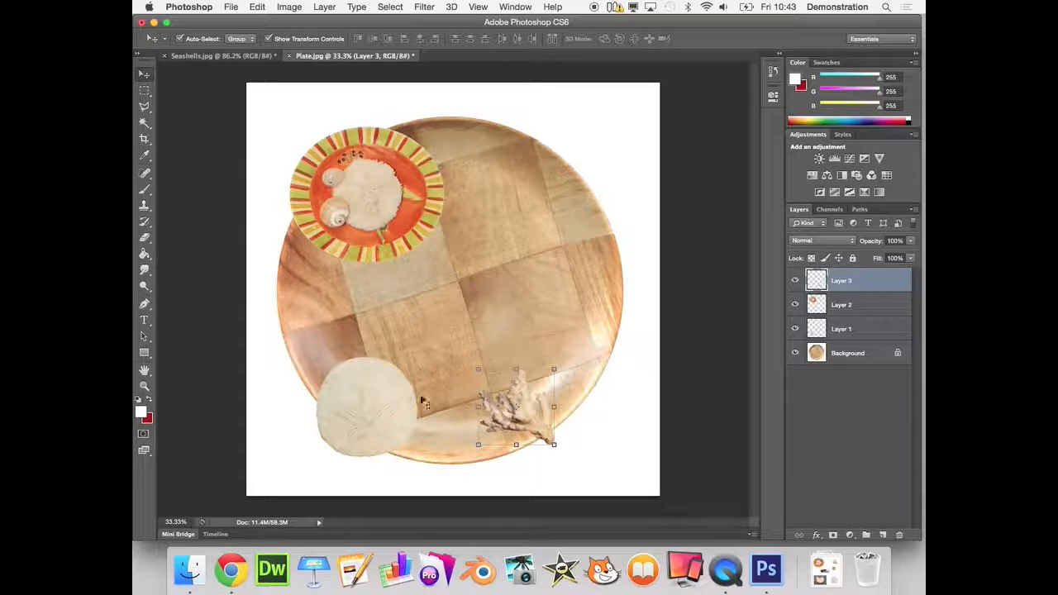
- Switch to Chrome to read the mussel selection instructions, and return to Photoshop
{"action": "left_click", "coordinate": [233, 569]}
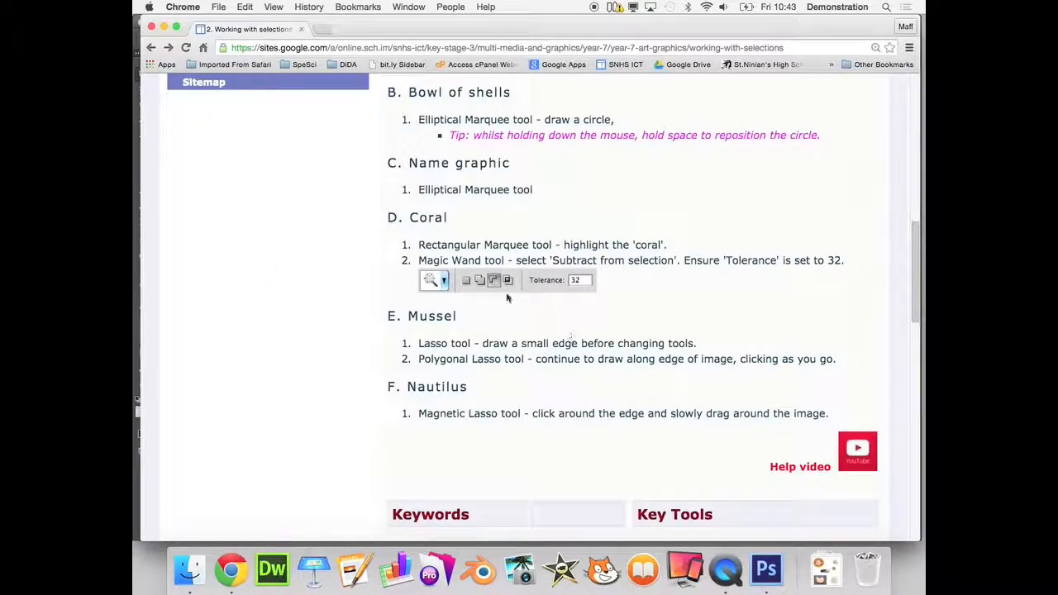
{"action": "scroll", "coordinate": [508, 302], "scroll_direction": "down", "scroll_amount": 3}
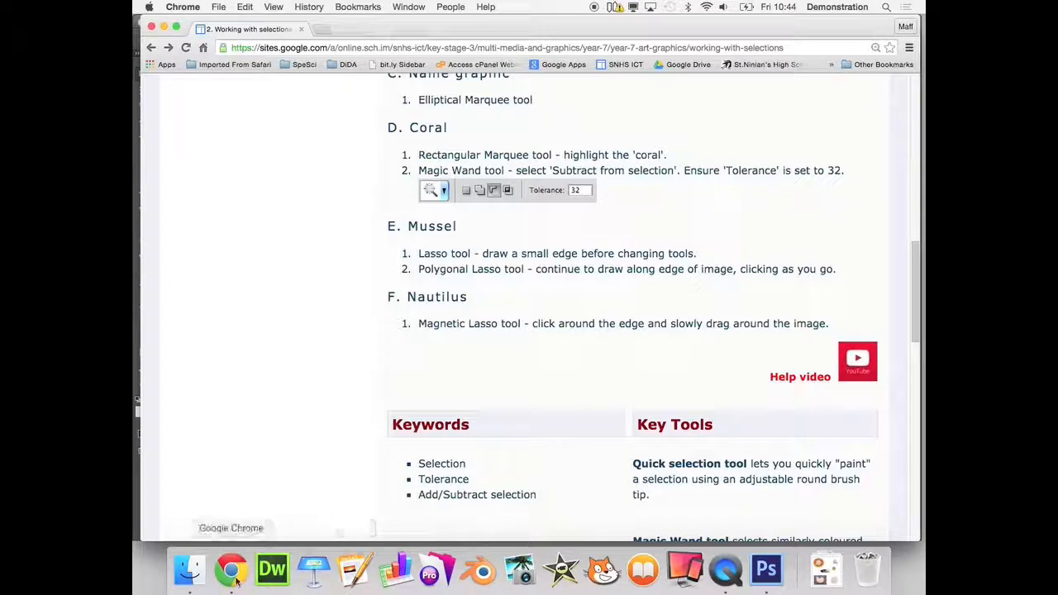
{"action": "left_click", "coordinate": [766, 569]}
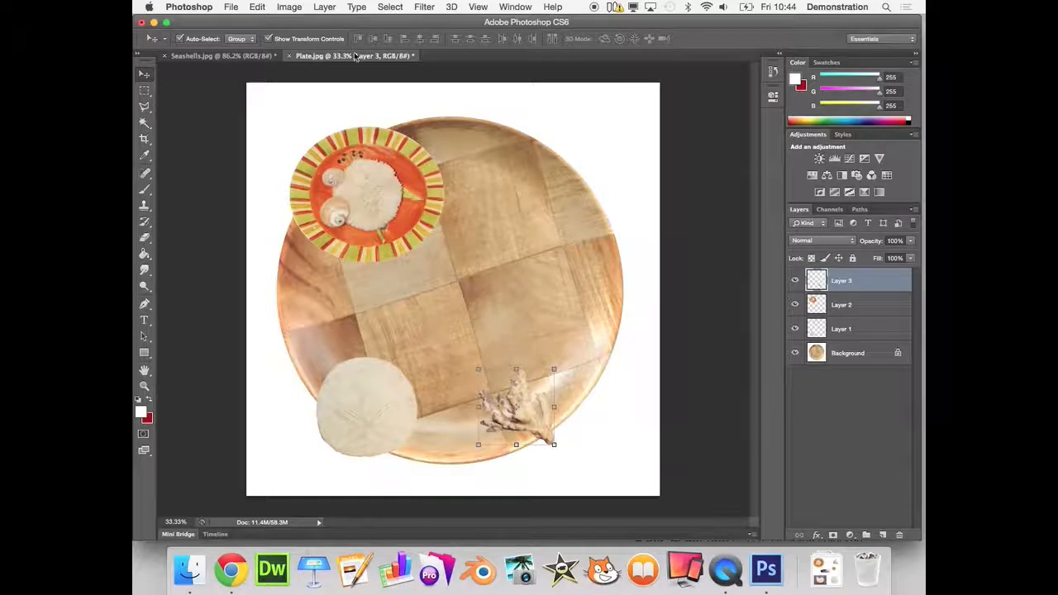
- Bring the mussel in Seashells.jpg into view and choose the Lasso tool for outlining it
{"action": "left_click", "coordinate": [234, 56]}
{"action": "scroll", "coordinate": [413, 480], "scroll_direction": "down", "scroll_amount": 10}
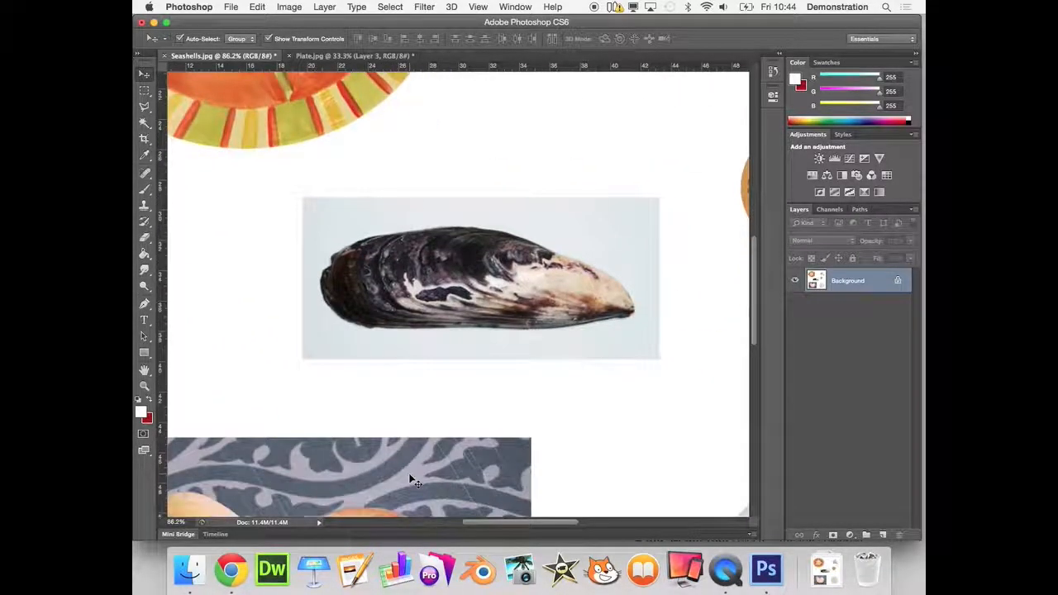
{"action": "left_click", "coordinate": [144, 106]}
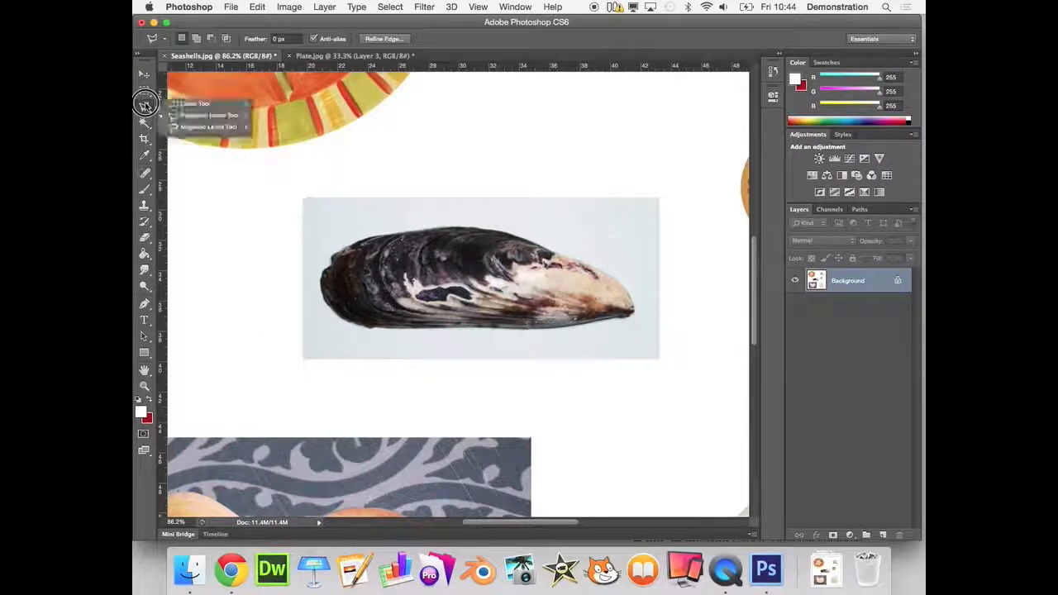
{"action": "left_click", "coordinate": [192, 104]}
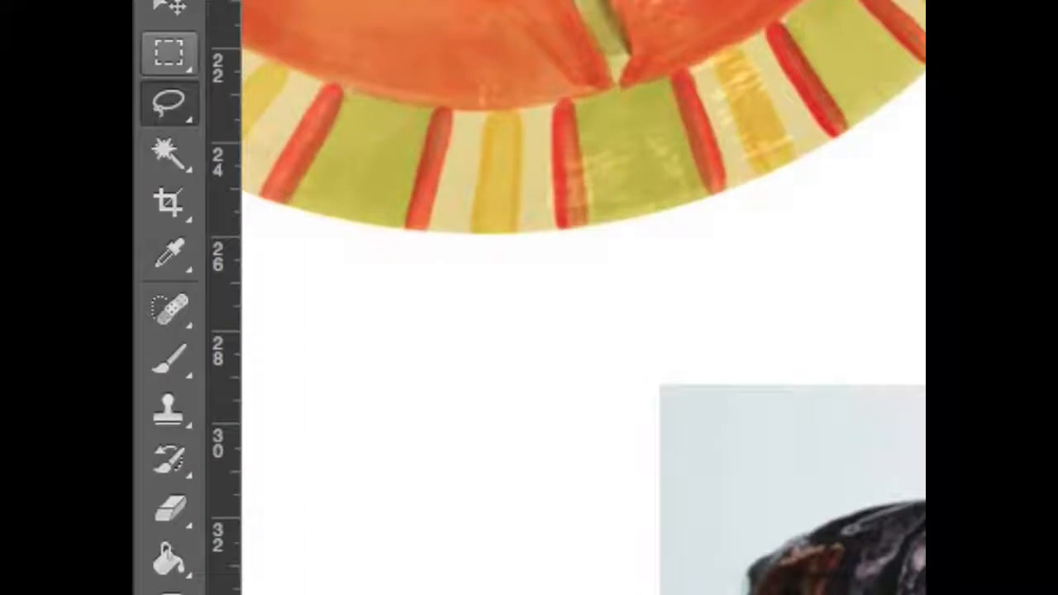
{"action": "left_click", "coordinate": [168, 103]}
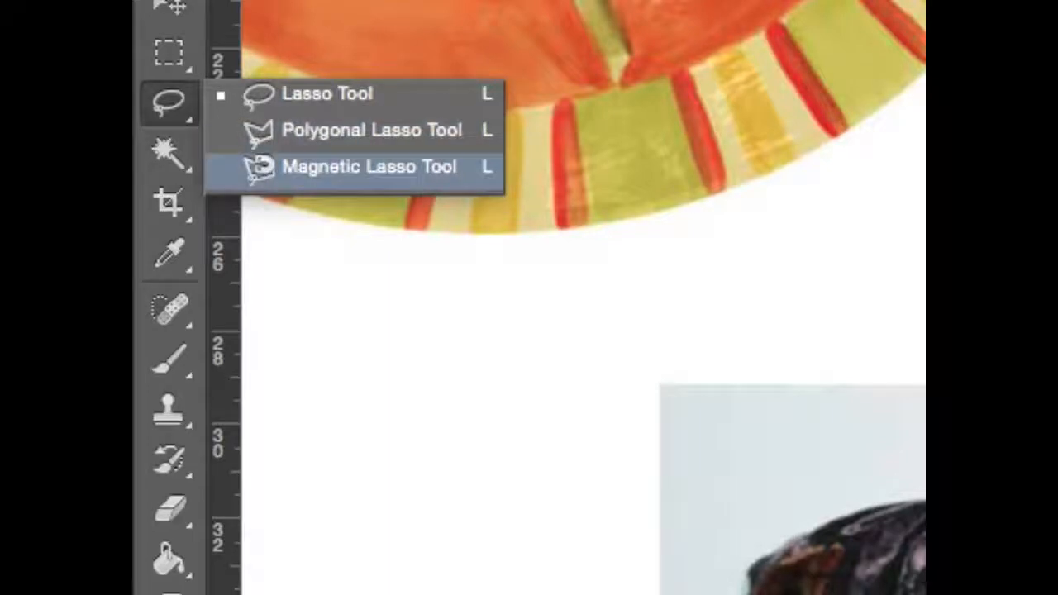
{"action": "left_click", "coordinate": [328, 94]}
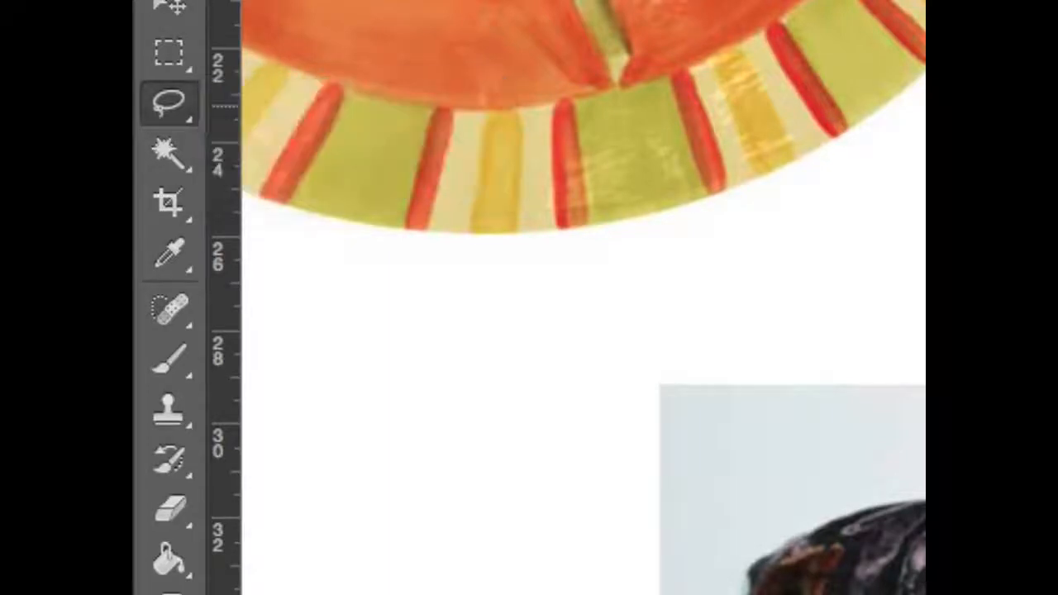
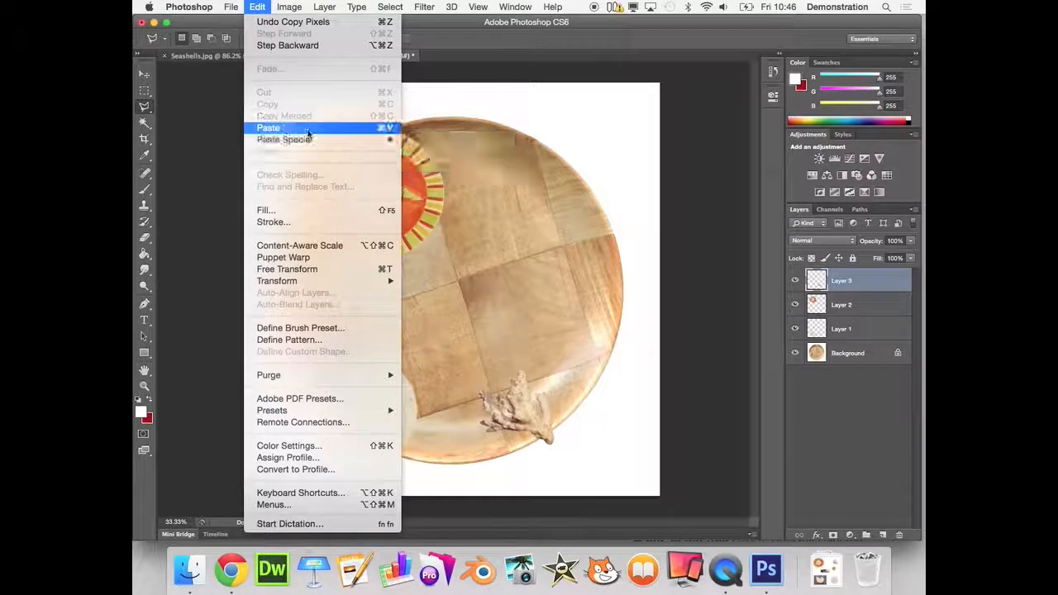
- Paste the copied mussel into Plate.jpg
{"action": "left_click", "coordinate": [298, 129]}
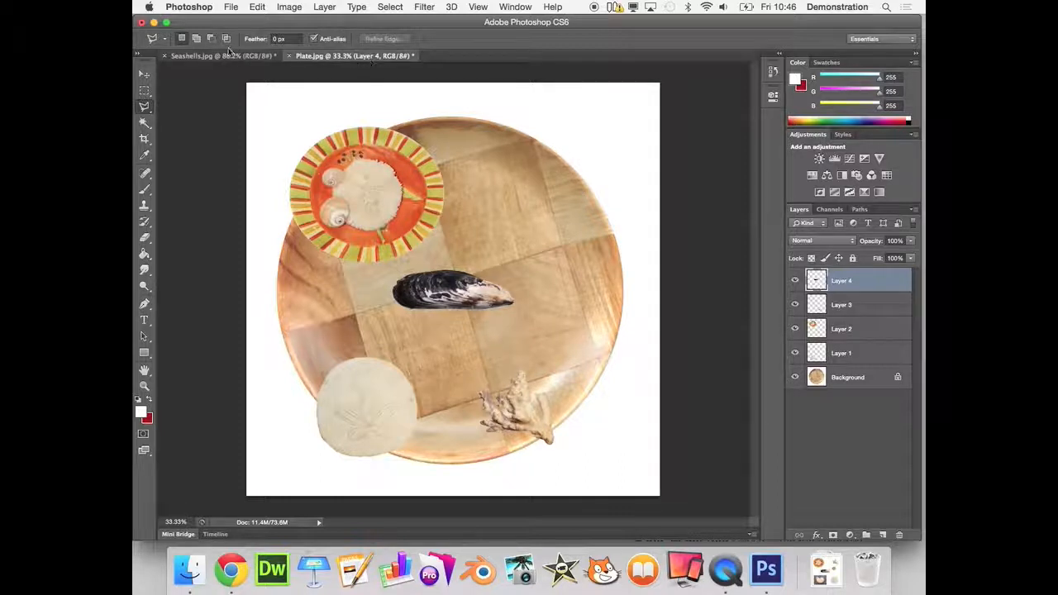
- Switch to Chrome to check the nautilus selection instructions, and return to Photoshop
{"action": "left_click", "coordinate": [233, 578]}
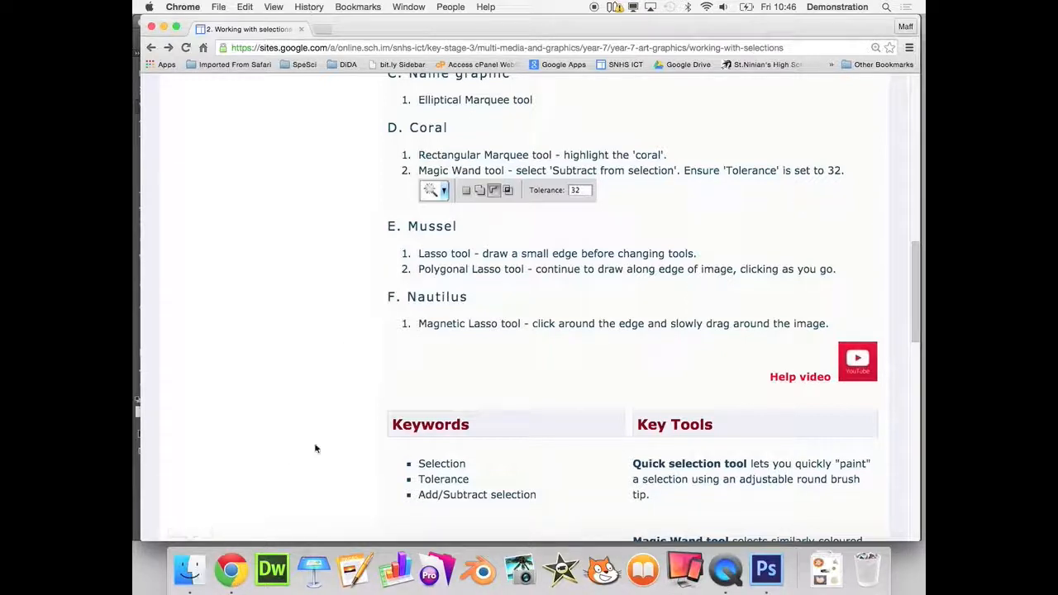
{"action": "left_click", "coordinate": [197, 579]}
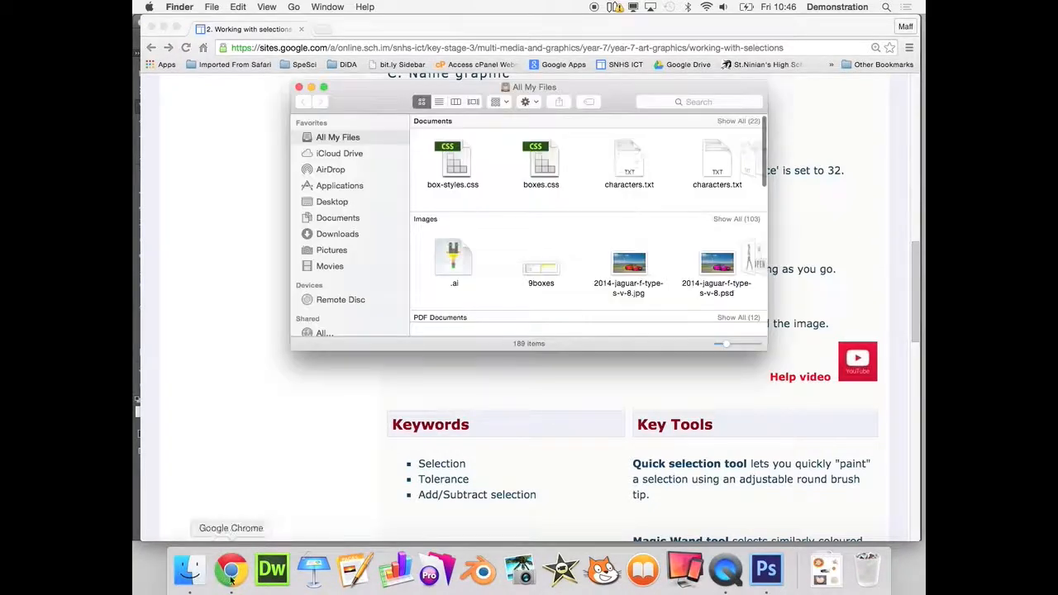
{"action": "left_click", "coordinate": [231, 572]}
{"action": "left_click", "coordinate": [767, 571]}
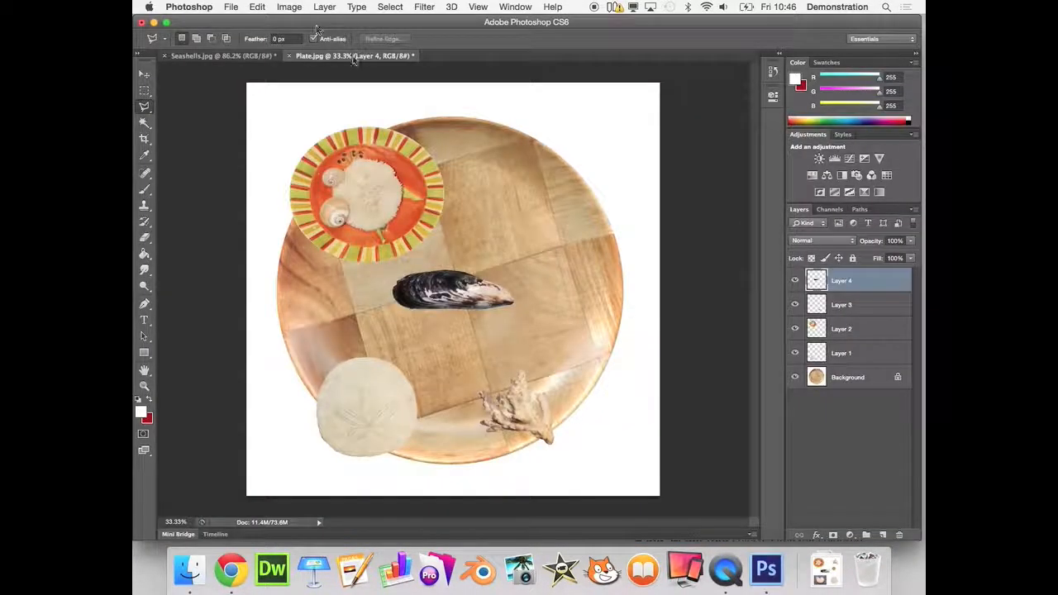
- In Seashells.jpg, start a Magnetic Lasso outline of the nautilus at the notch between its opening and its spiral
{"action": "left_click", "coordinate": [243, 56]}
{"action": "scroll", "coordinate": [711, 368], "scroll_direction": "right", "scroll_amount": 5}
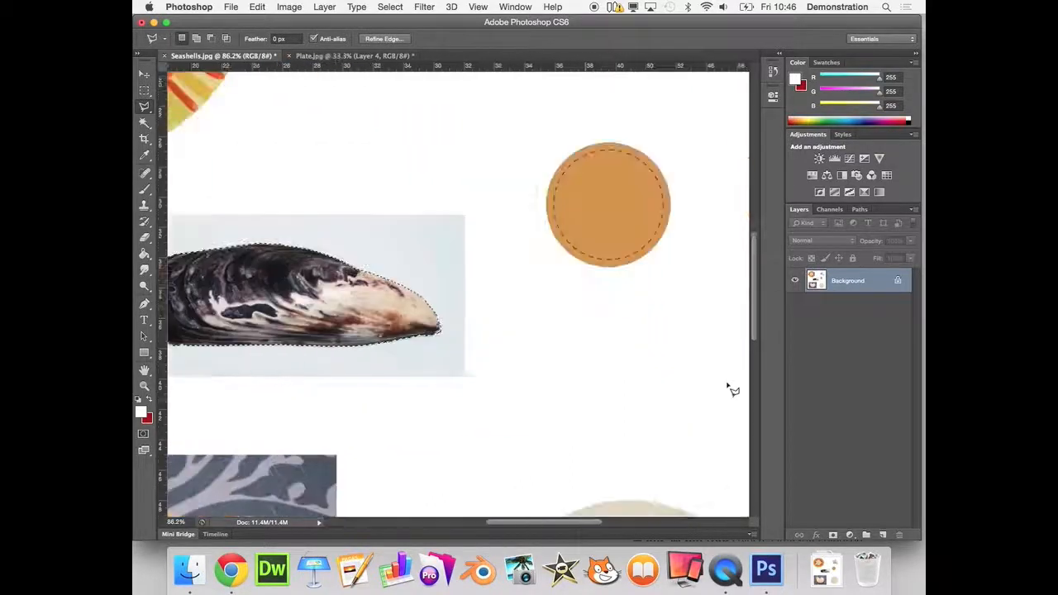
{"action": "scroll", "coordinate": [728, 386], "scroll_direction": "down", "scroll_amount": 5}
{"action": "scroll", "coordinate": [661, 389], "scroll_direction": "left", "scroll_amount": 6}
{"action": "scroll", "coordinate": [604, 387], "scroll_direction": "down", "scroll_amount": 3}
{"action": "scroll", "coordinate": [603, 387], "scroll_direction": "left", "scroll_amount": 5}
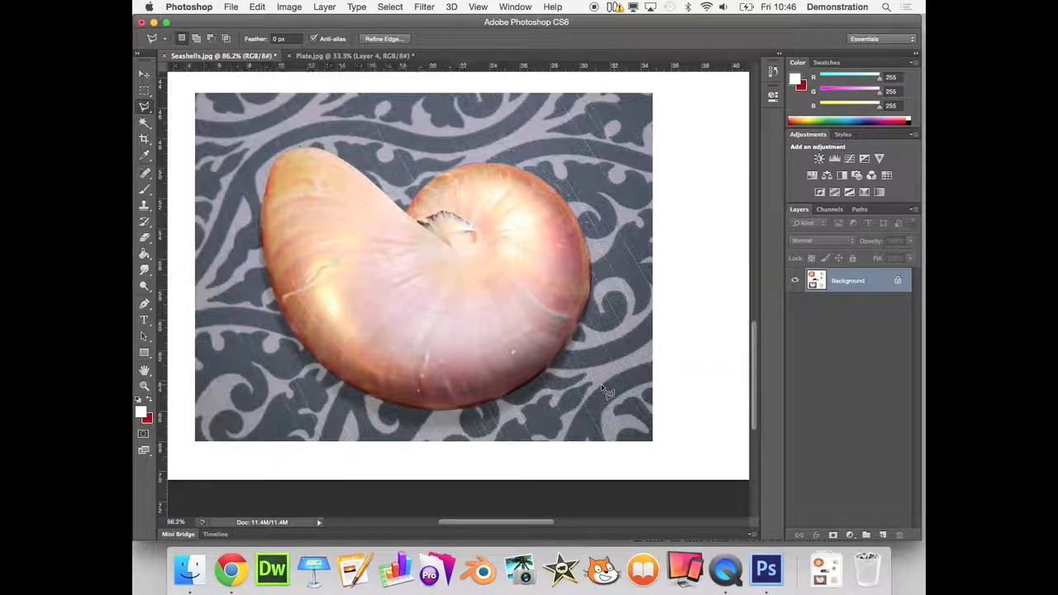
{"action": "mouse_move", "coordinate": [143, 107]}
{"action": "left_mouse_down"}
{"action": "mouse_move", "coordinate": [189, 114]}
{"action": "mouse_move", "coordinate": [210, 135]}
{"action": "mouse_move", "coordinate": [201, 129]}
{"action": "left_mouse_up"}
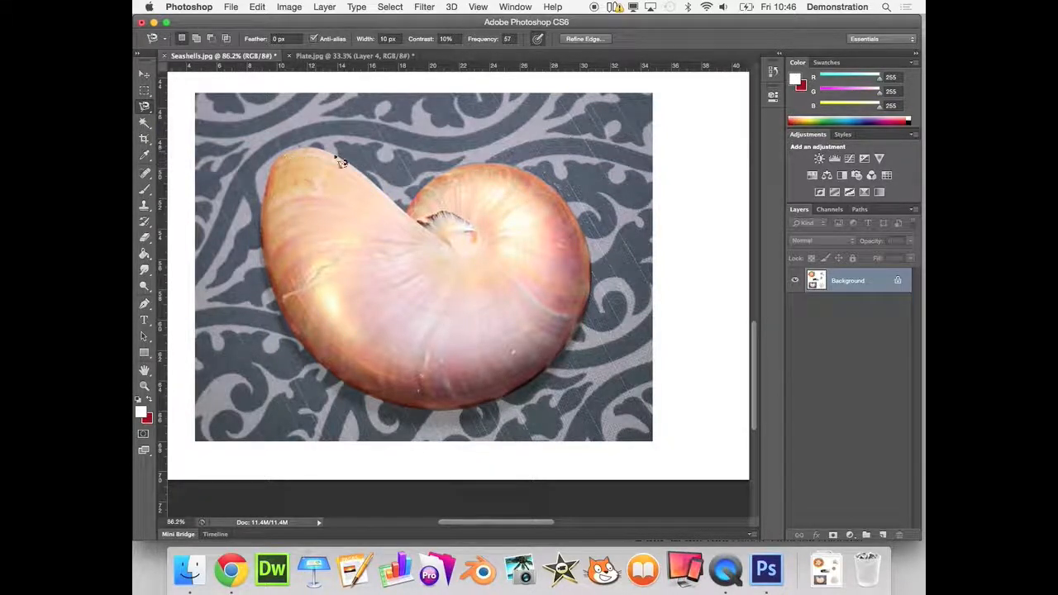
{"action": "left_click", "coordinate": [425, 226]}
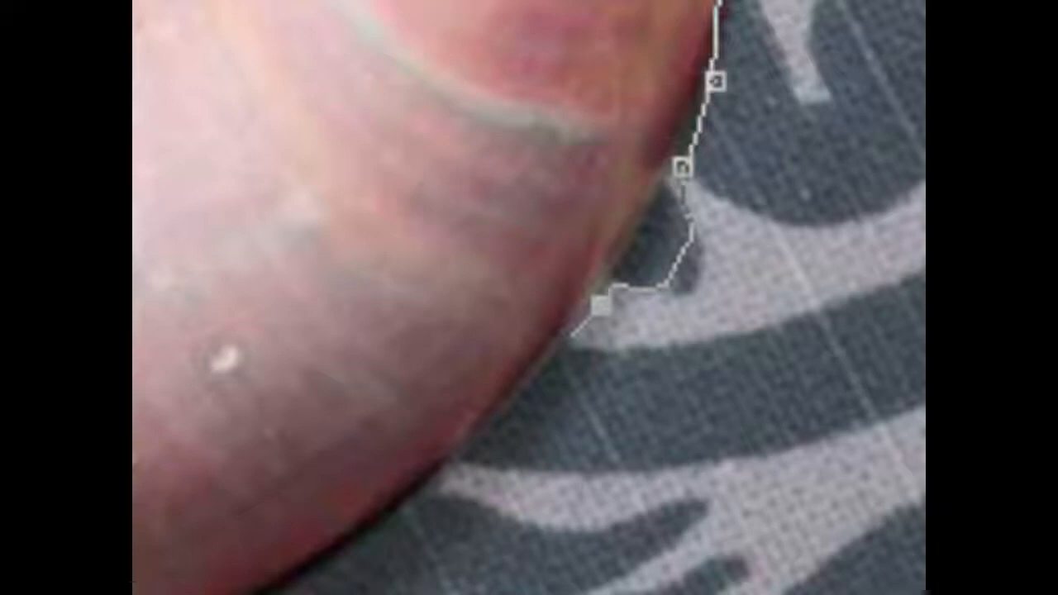
- Remove the stray anchor points beside the nautilus's lower-right edge, re-anchor the outline on the shell and close the selection at the starting notch
{"action": "key", "text": "BackSpace"}
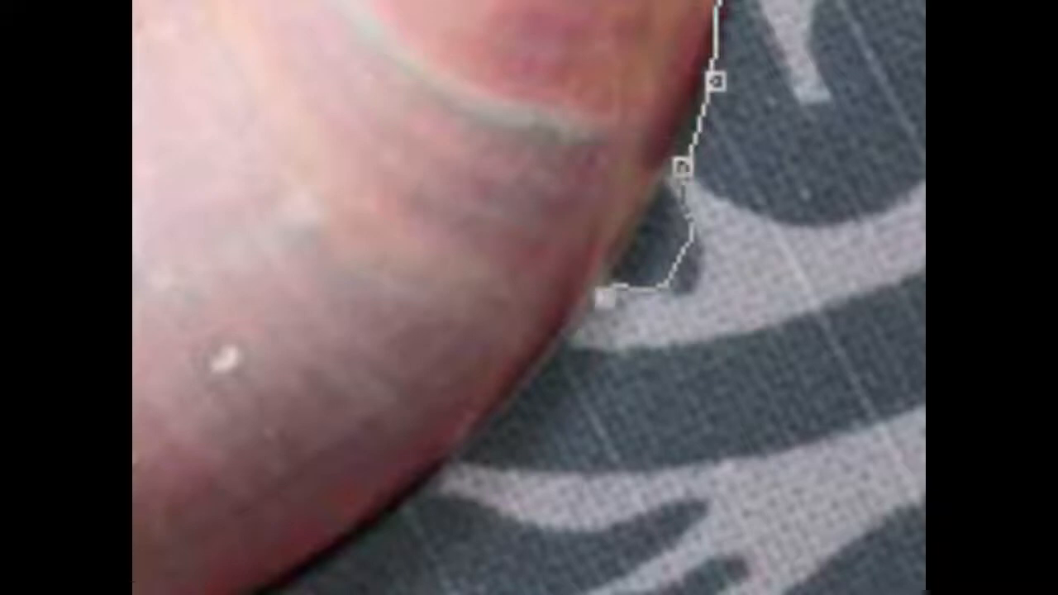
{"action": "key", "text": "BackSpace"}
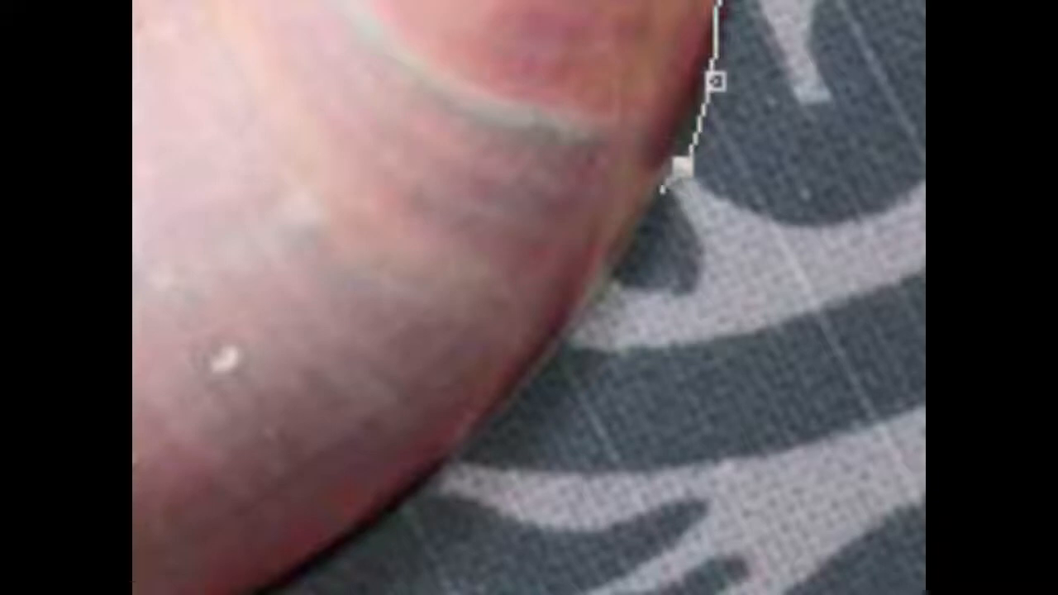
{"action": "left_click", "coordinate": [633, 236]}
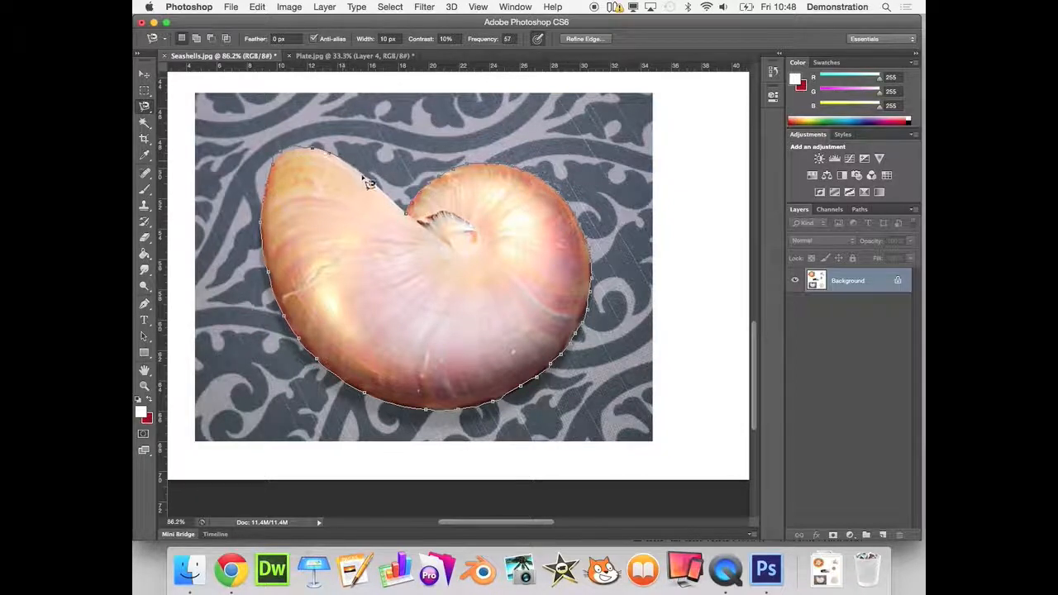
{"action": "left_click", "coordinate": [408, 218]}
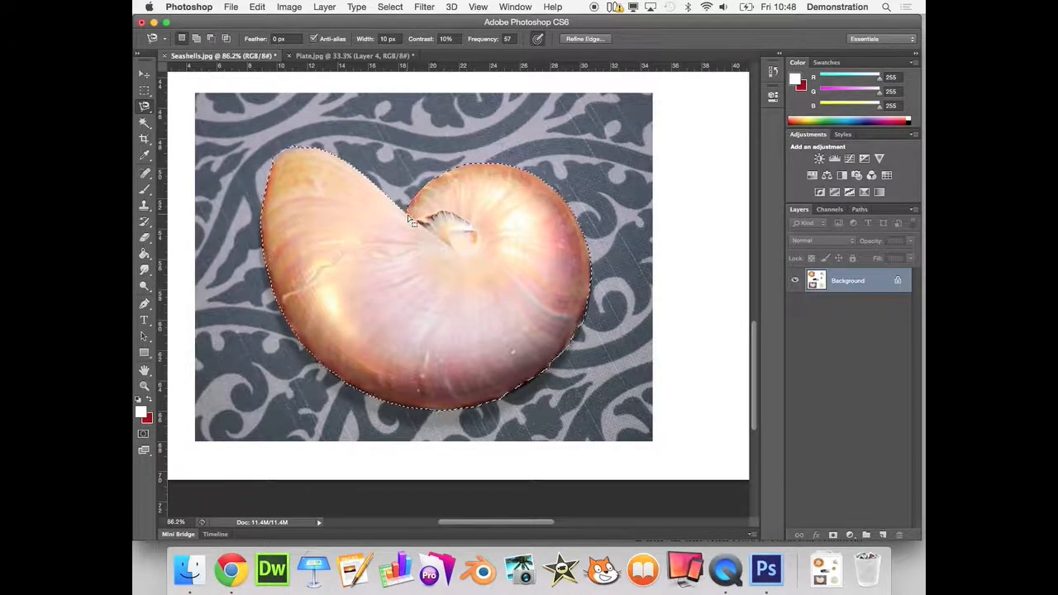
- Copy the selected nautilus into Plate.jpg and place it just below the mussel near the plate's centre
{"action": "left_click", "coordinate": [257, 6]}
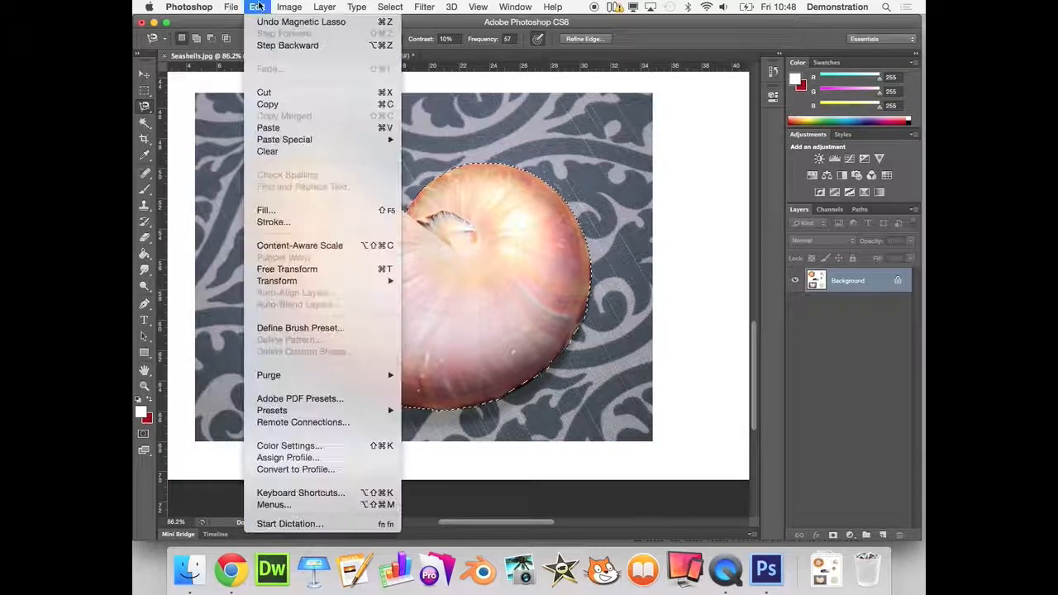
{"action": "left_click", "coordinate": [280, 106]}
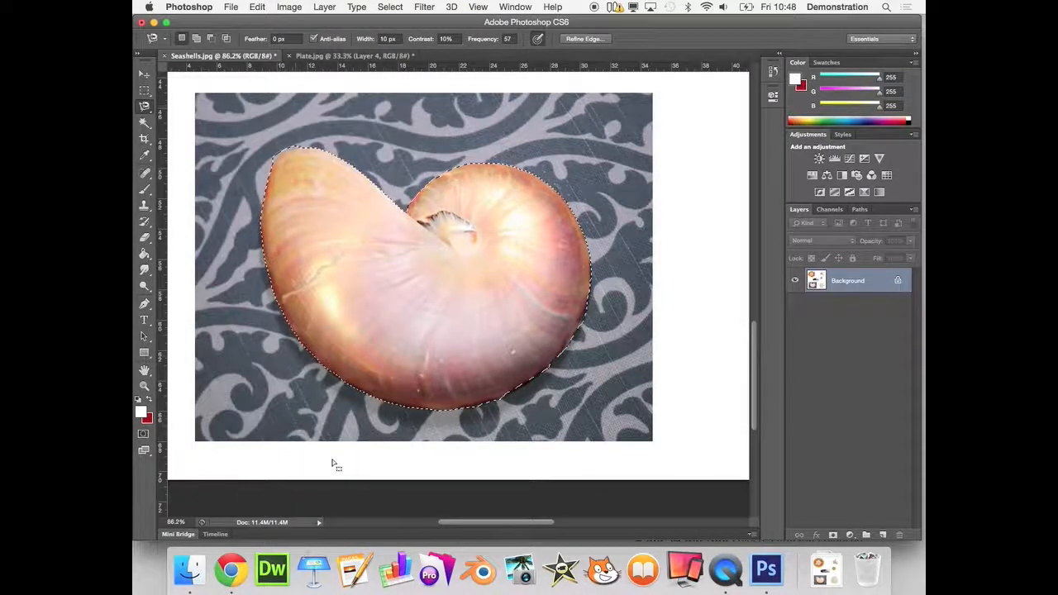
{"action": "left_click", "coordinate": [334, 56]}
{"action": "key", "text": "super+v"}
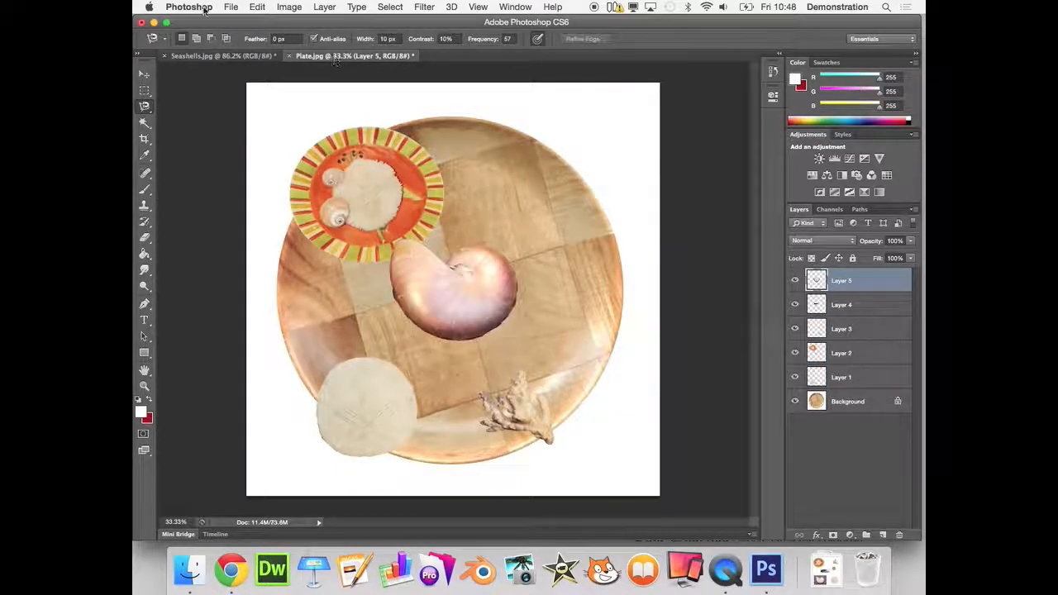
{"action": "left_click", "coordinate": [144, 73]}
{"action": "left_click_drag", "start_coordinate": [421, 300], "coordinate": [417, 370]}
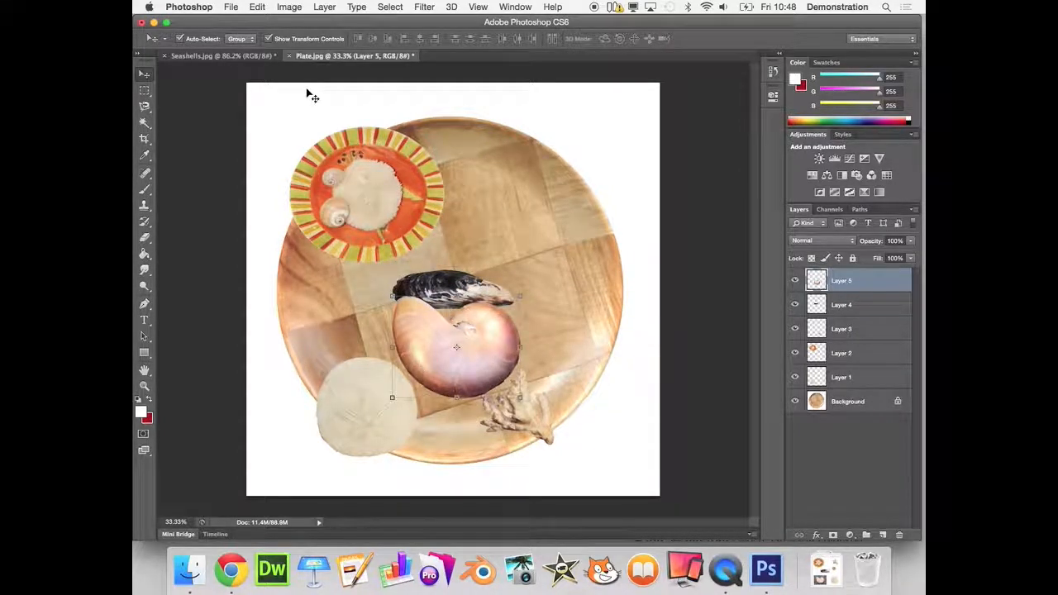
- Turn off Auto-Select and Show Transform Controls for the Move tool
{"action": "left_click", "coordinate": [270, 39]}
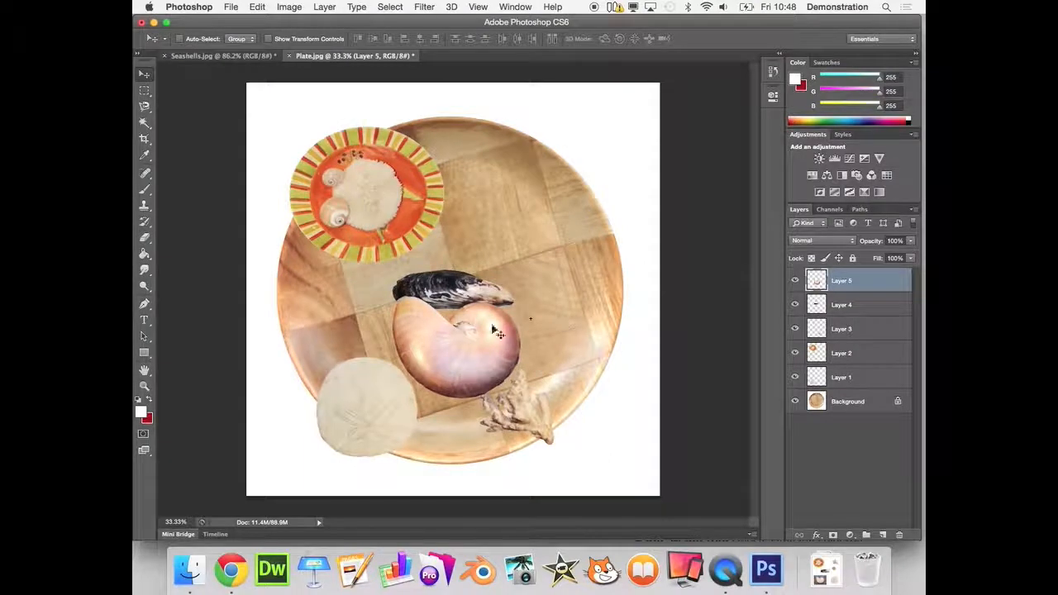
- Move the nautilus up toward the small striped plate, and place the mussel just beneath it by selecting its own layer
{"action": "left_click_drag", "start_coordinate": [472, 349], "coordinate": [497, 197]}
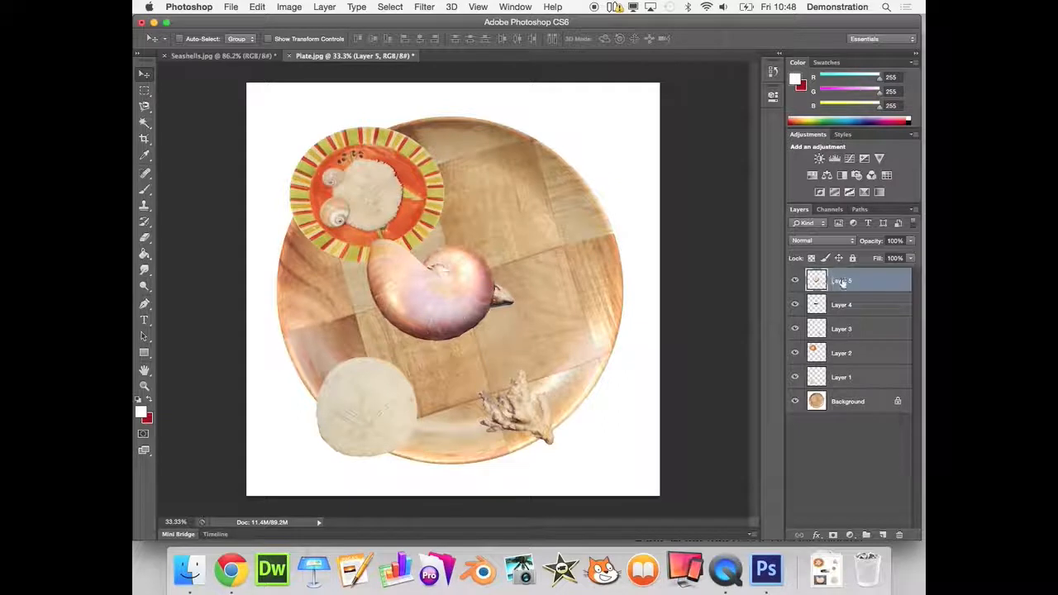
{"action": "left_click", "coordinate": [860, 305]}
{"action": "left_click", "coordinate": [871, 328]}
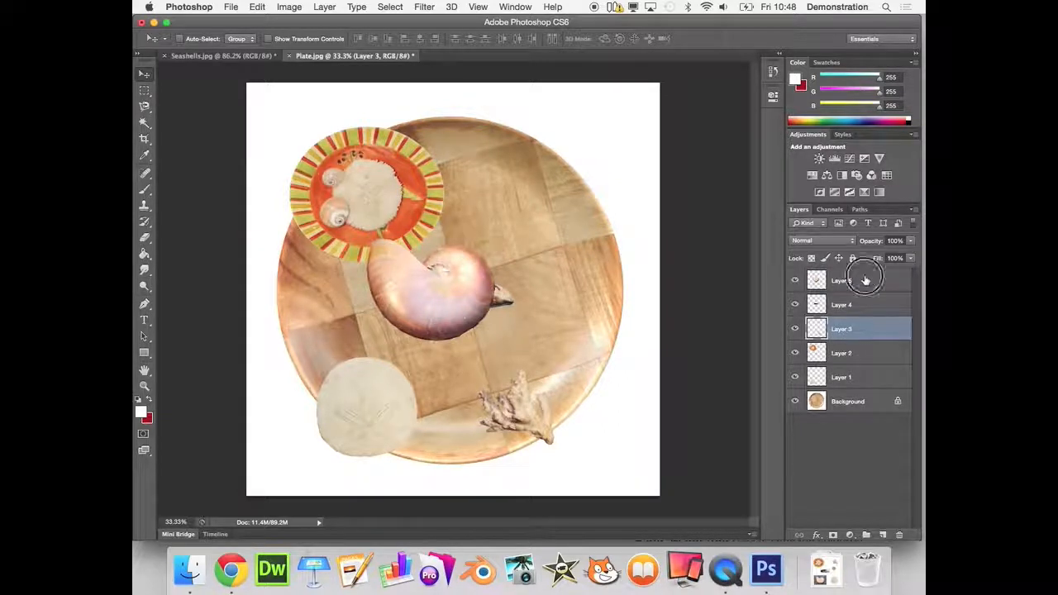
{"action": "left_click", "coordinate": [866, 283]}
{"action": "left_click", "coordinate": [870, 306]}
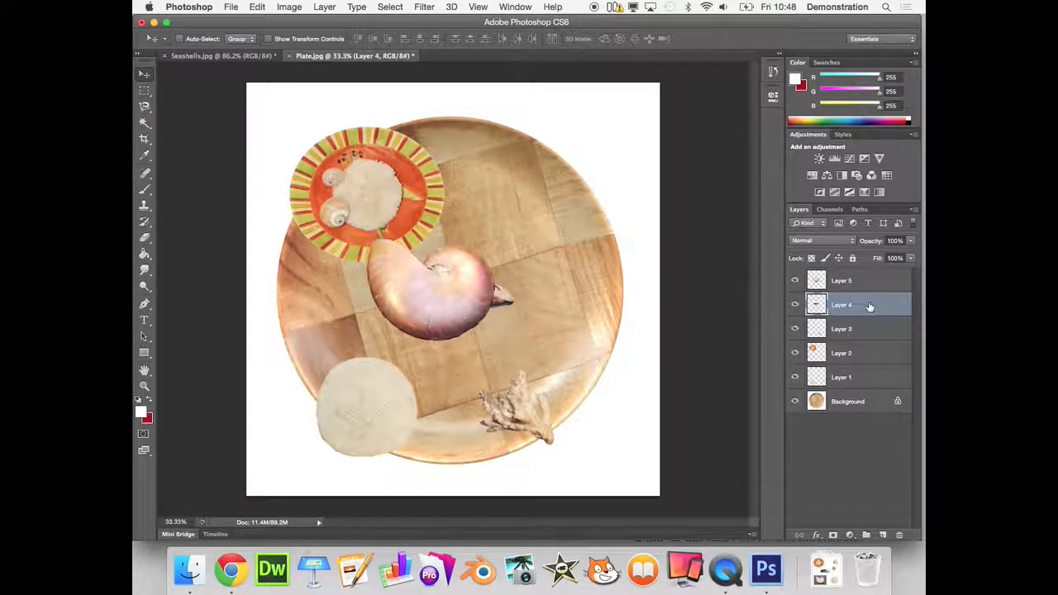
{"action": "left_click_drag", "start_coordinate": [534, 312], "coordinate": [571, 383]}
{"action": "left_click_drag", "start_coordinate": [393, 176], "coordinate": [482, 154]}
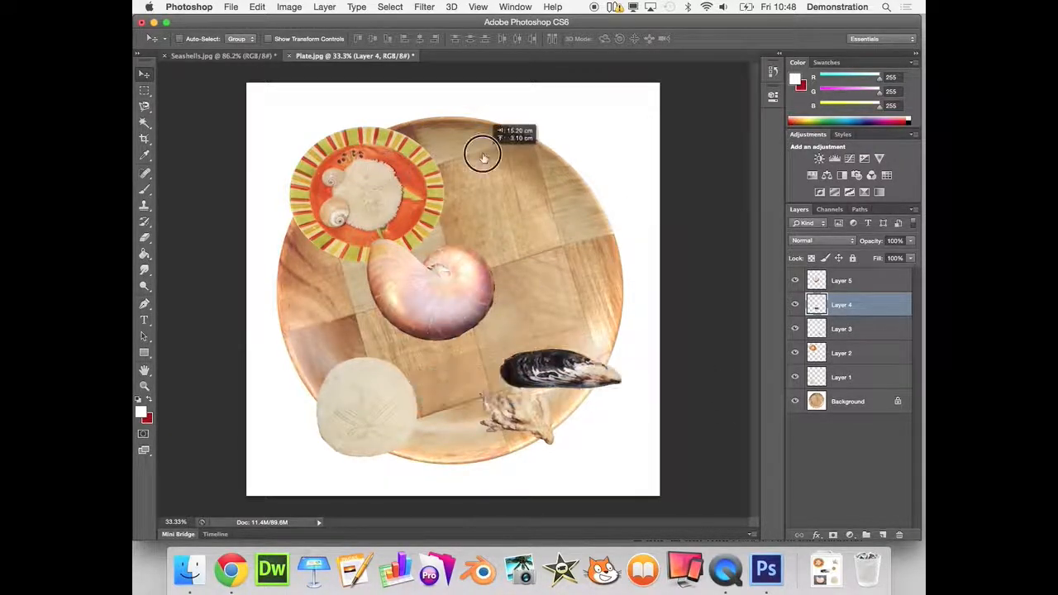
{"action": "left_click_drag", "start_coordinate": [524, 310], "coordinate": [470, 351]}
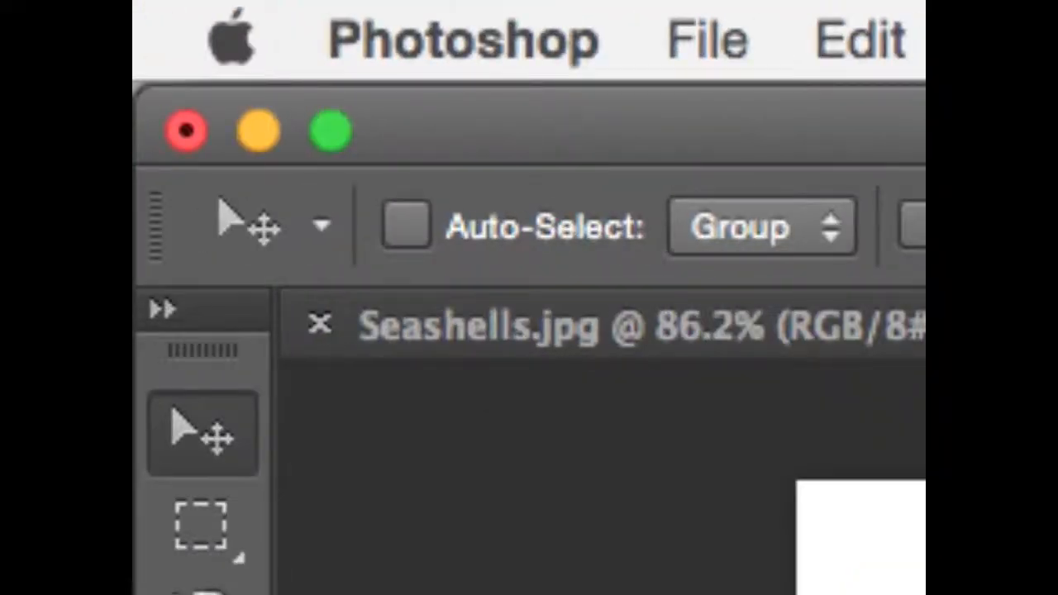
- Turn on Auto-Select and rearrange the objects, with the nautilus right of centre and the mussel between the striped plate and the sand dollar
{"action": "left_click", "coordinate": [406, 225]}
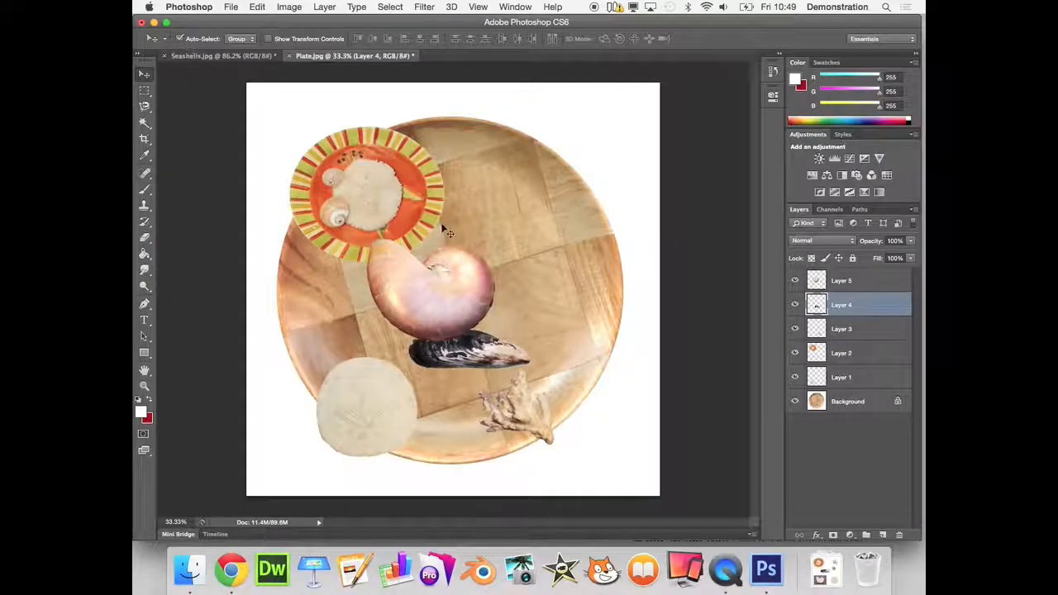
{"action": "mouse_move", "coordinate": [391, 190]}
{"action": "left_mouse_down"}
{"action": "mouse_move", "coordinate": [418, 165]}
{"action": "mouse_move", "coordinate": [517, 164]}
{"action": "mouse_move", "coordinate": [366, 173]}
{"action": "mouse_move", "coordinate": [372, 186]}
{"action": "left_mouse_up"}
{"action": "left_click_drag", "start_coordinate": [447, 303], "coordinate": [488, 269]}
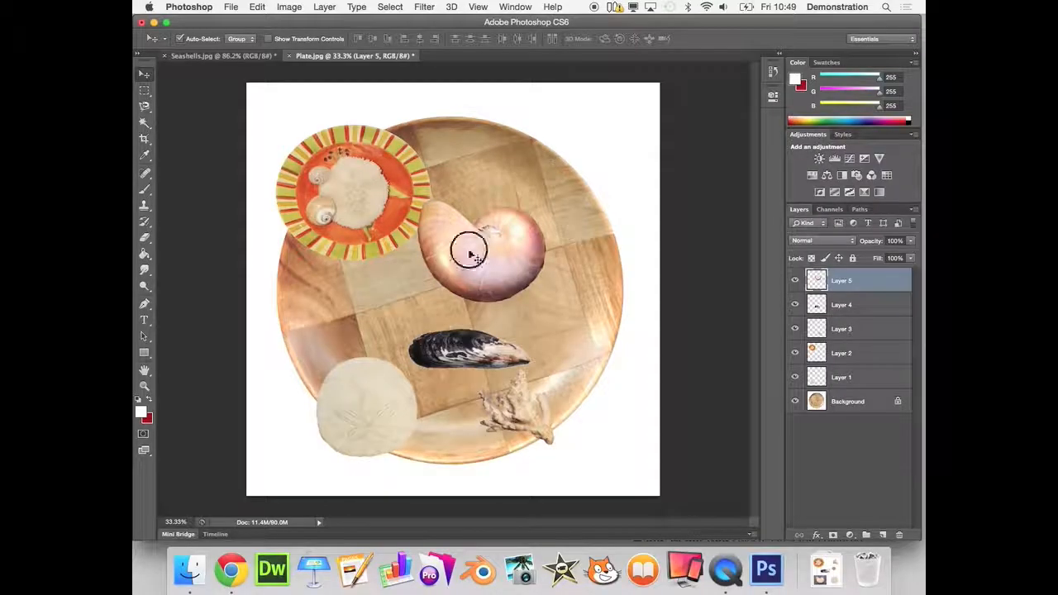
{"action": "left_click_drag", "start_coordinate": [469, 253], "coordinate": [512, 283]}
{"action": "left_click_drag", "start_coordinate": [471, 350], "coordinate": [369, 309]}
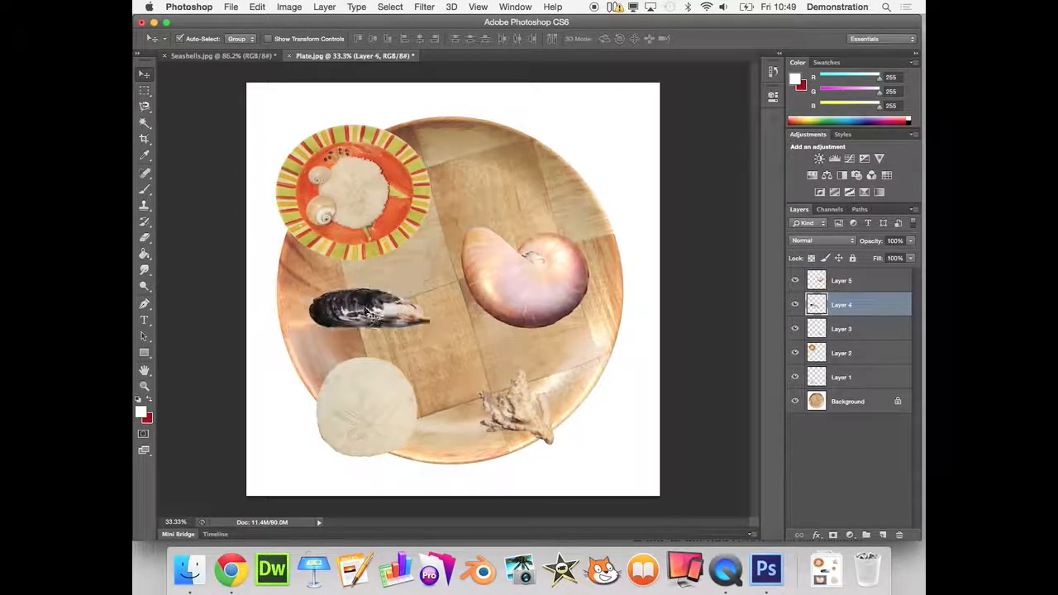
{"action": "mouse_move", "coordinate": [362, 406]}
{"action": "left_mouse_down"}
{"action": "mouse_move", "coordinate": [350, 406]}
{"action": "mouse_move", "coordinate": [364, 416]}
{"action": "mouse_move", "coordinate": [355, 416]}
{"action": "mouse_move", "coordinate": [373, 407]}
{"action": "left_mouse_up"}
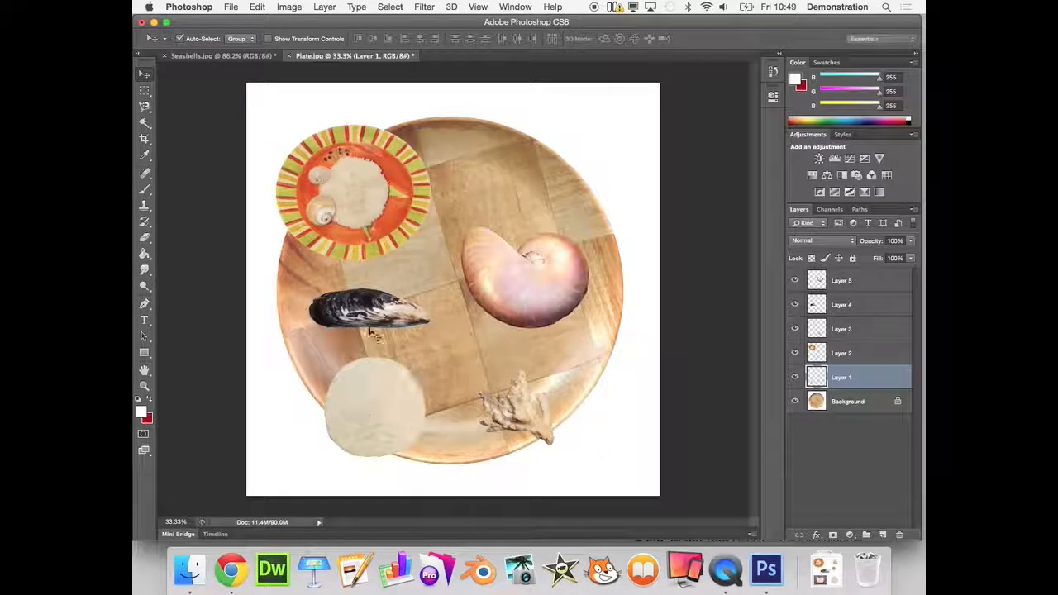
{"action": "mouse_move", "coordinate": [356, 197]}
{"action": "left_mouse_down"}
{"action": "mouse_move", "coordinate": [351, 184]}
{"action": "mouse_move", "coordinate": [361, 191]}
{"action": "left_mouse_up"}
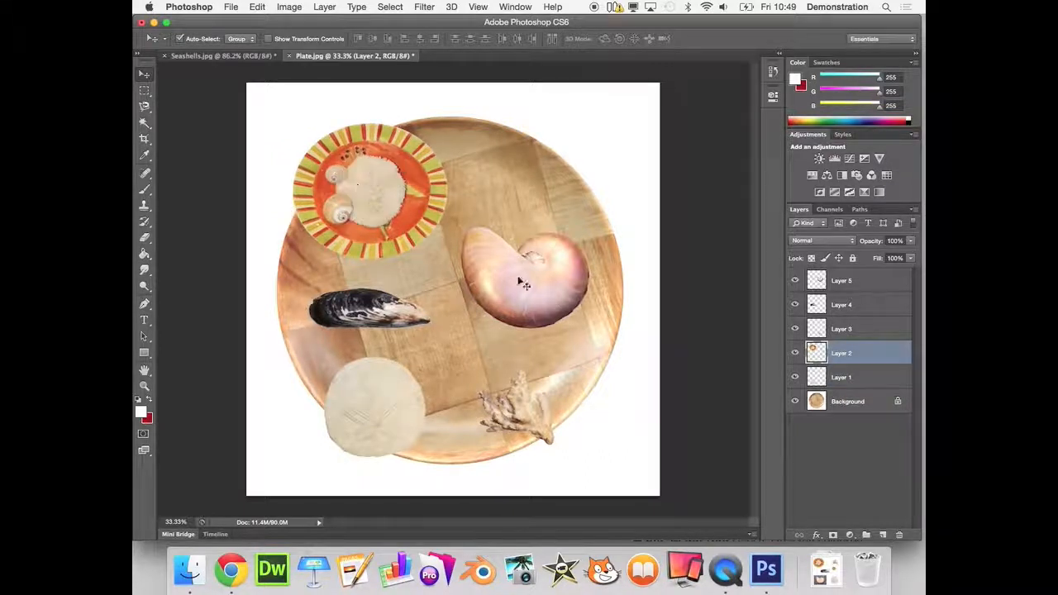
{"action": "left_click_drag", "start_coordinate": [521, 290], "coordinate": [502, 318]}
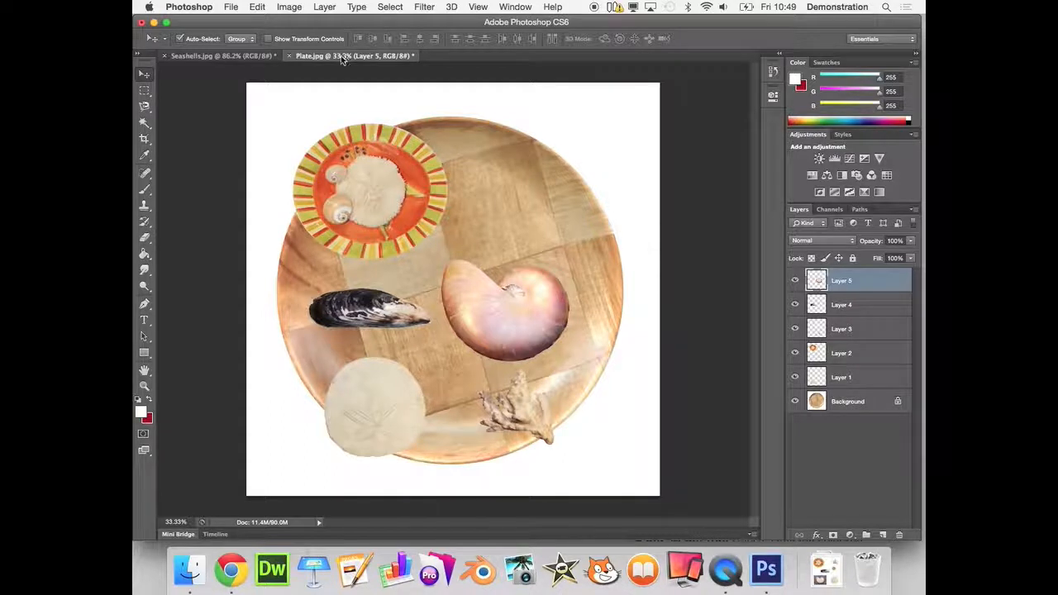
- In Seashells.jpg, bring the orange stitched circle below the coral into view
{"action": "left_click", "coordinate": [244, 57]}
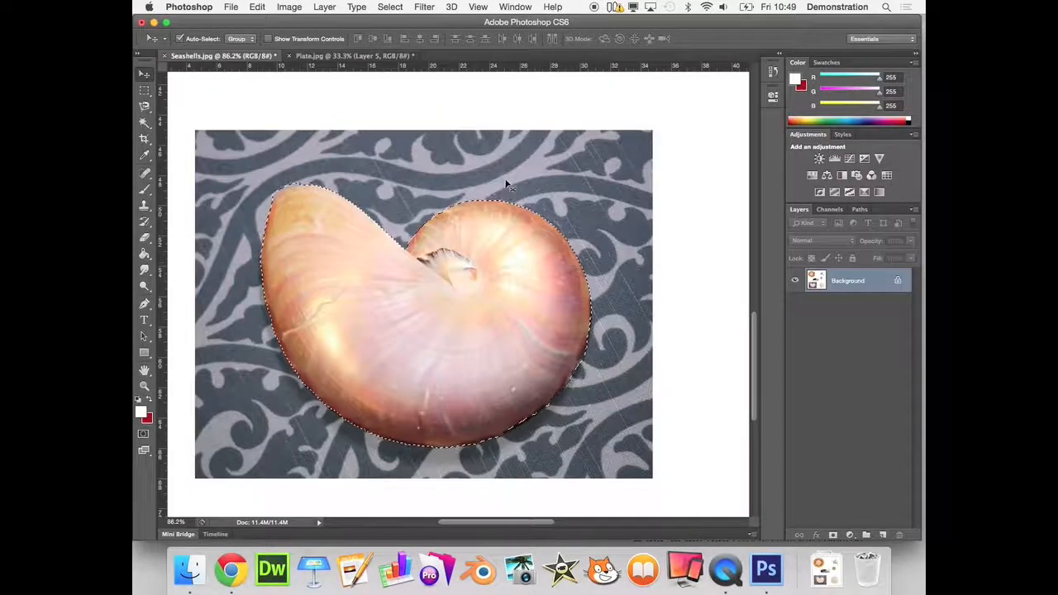
{"action": "scroll", "coordinate": [489, 298], "scroll_direction": "right", "scroll_amount": 10}
{"action": "scroll", "coordinate": [489, 299], "scroll_direction": "down", "scroll_amount": 5}
{"action": "scroll", "coordinate": [489, 299], "scroll_direction": "up", "scroll_amount": 8}
{"action": "scroll", "coordinate": [489, 299], "scroll_direction": "up", "scroll_amount": 10}
{"action": "scroll", "coordinate": [489, 299], "scroll_direction": "right", "scroll_amount": 2}
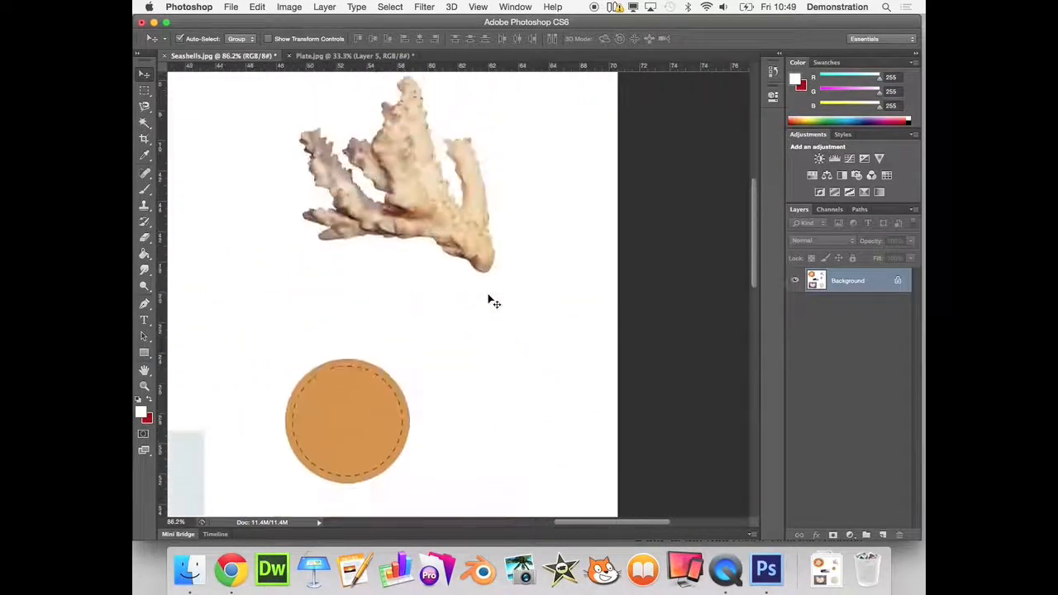
{"action": "scroll", "coordinate": [489, 298], "scroll_direction": "down", "scroll_amount": 4}
{"action": "scroll", "coordinate": [489, 298], "scroll_direction": "left", "scroll_amount": 4}
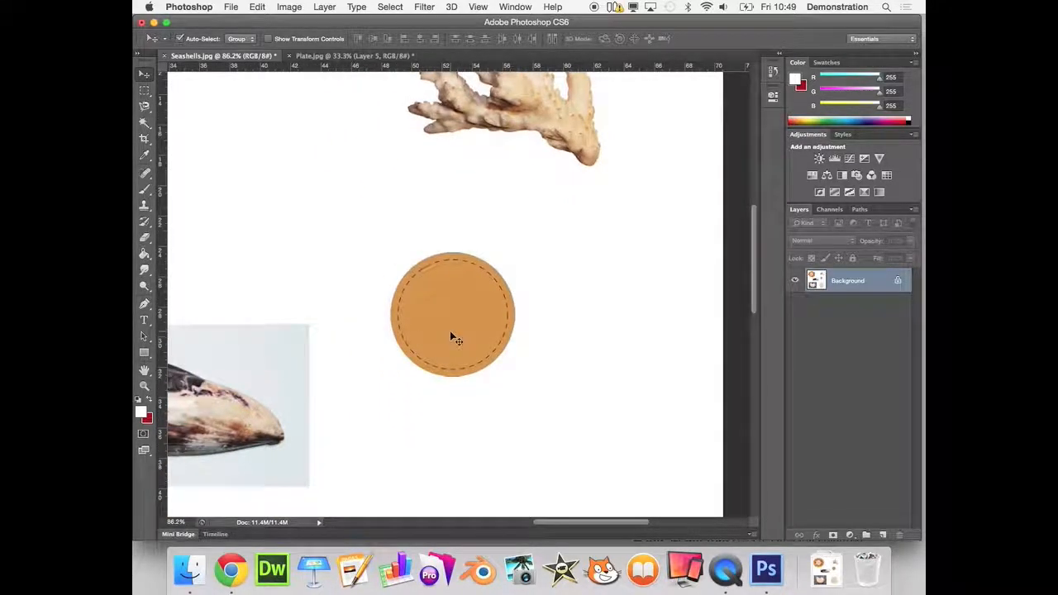
- Check the finished plate example on the Working with selections page in Chrome and return to Photoshop
{"action": "left_click", "coordinate": [235, 570]}
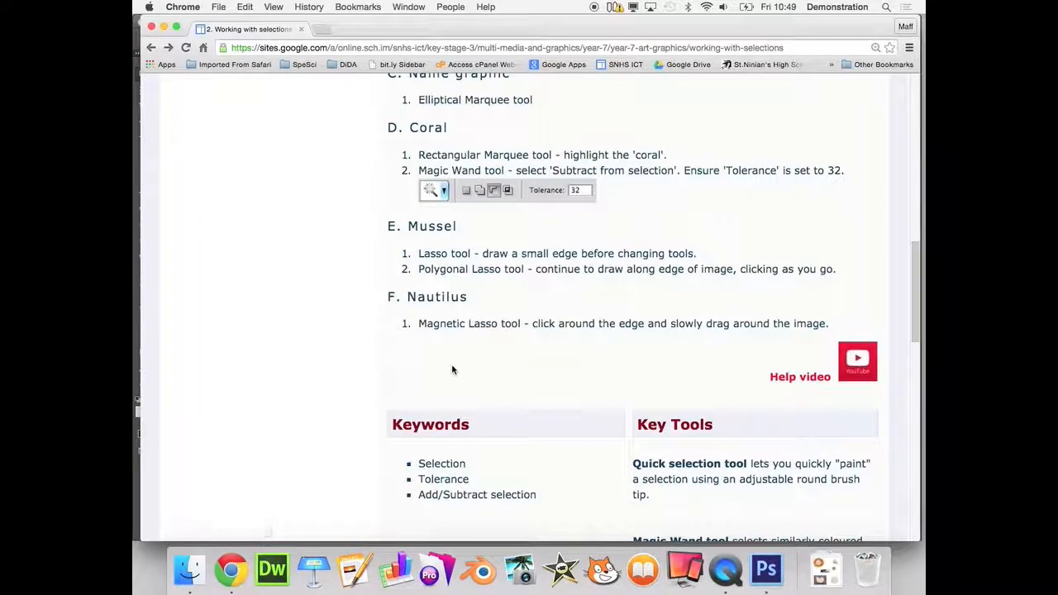
{"action": "scroll", "coordinate": [451, 369], "scroll_direction": "up", "scroll_amount": 15}
{"action": "scroll", "coordinate": [508, 292], "scroll_direction": "down", "scroll_amount": 4}
{"action": "left_click", "coordinate": [508, 292]}
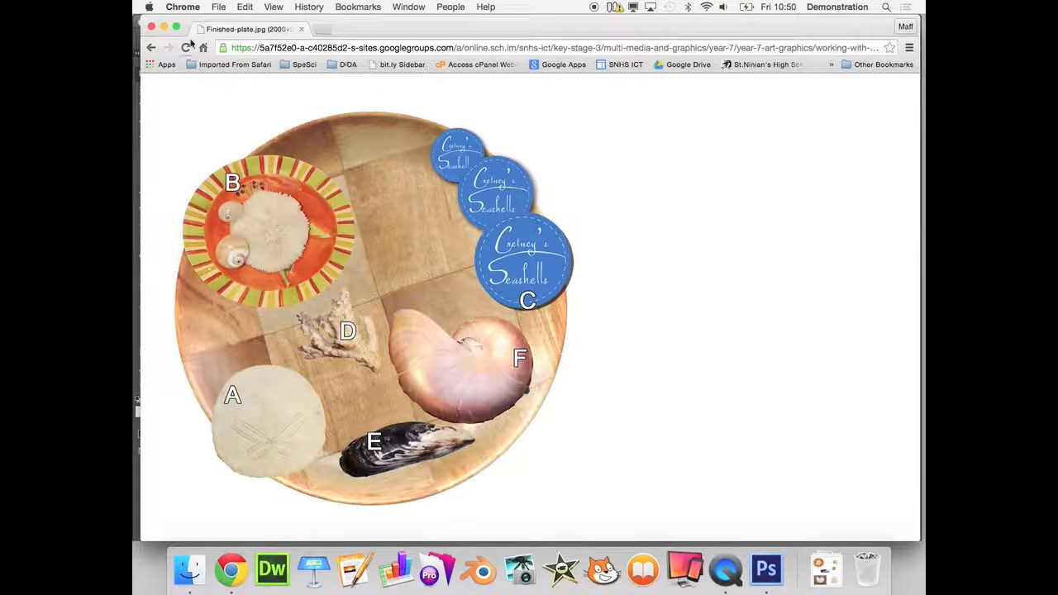
{"action": "left_click", "coordinate": [152, 48]}
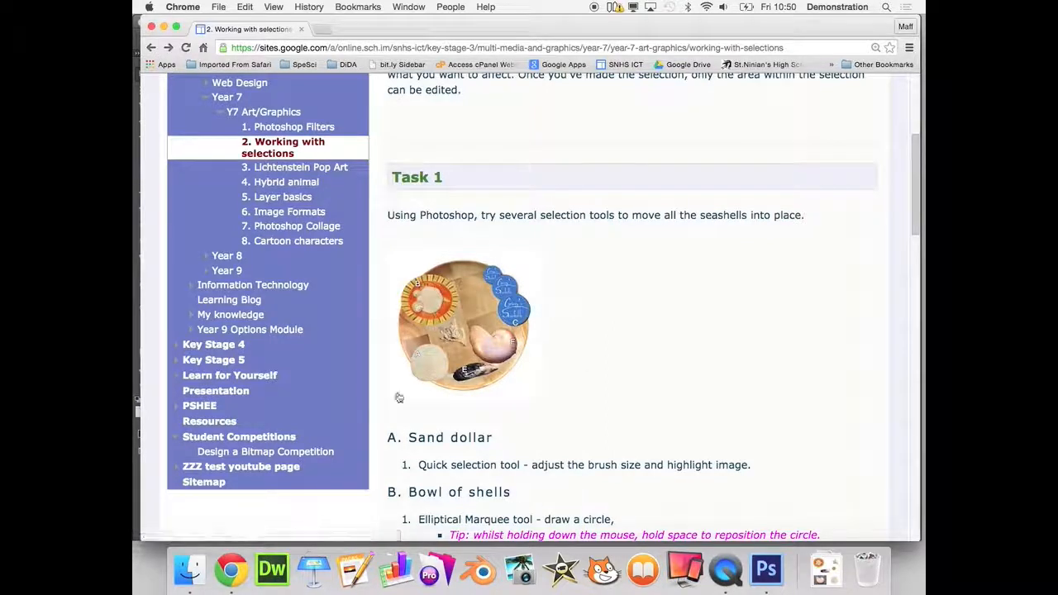
{"action": "left_click", "coordinate": [773, 579]}
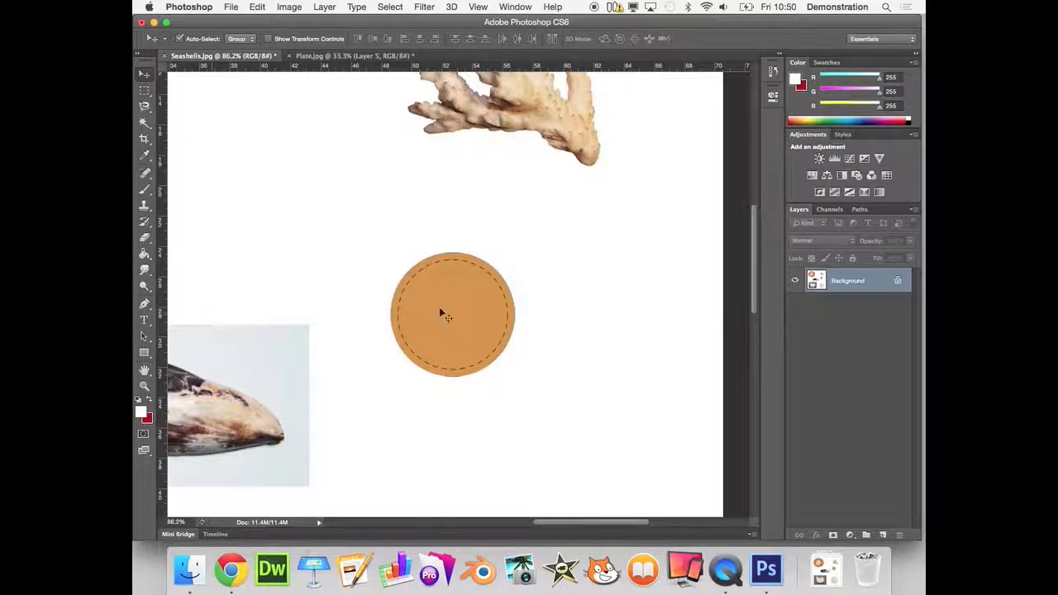
- Place a vertical guide along the orange circle's left edge and a horizontal guide along its top edge
{"action": "left_click", "coordinate": [143, 387]}
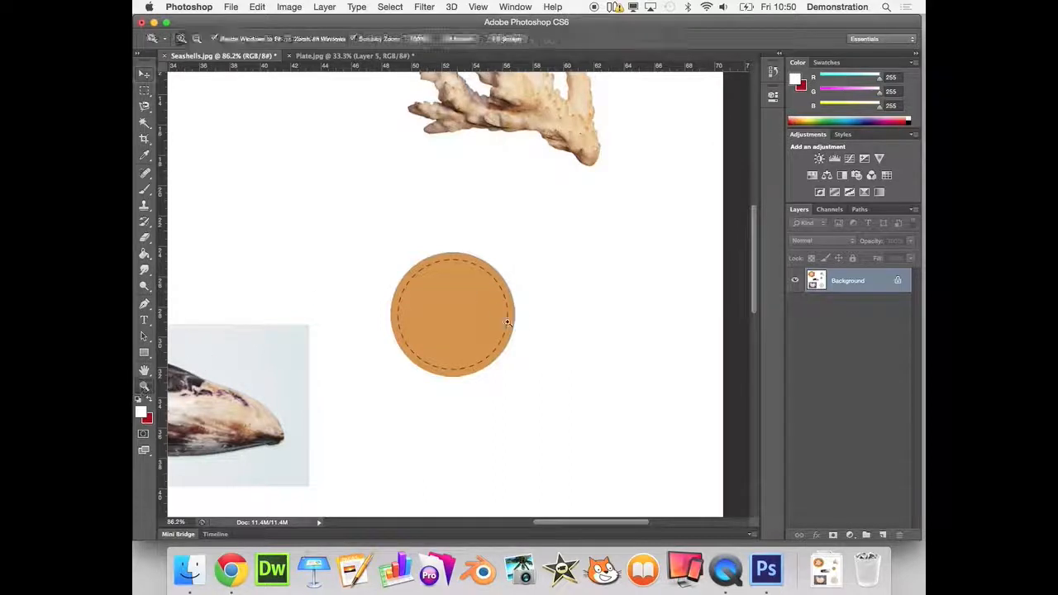
{"action": "left_click_drag", "start_coordinate": [500, 314], "coordinate": [538, 355]}
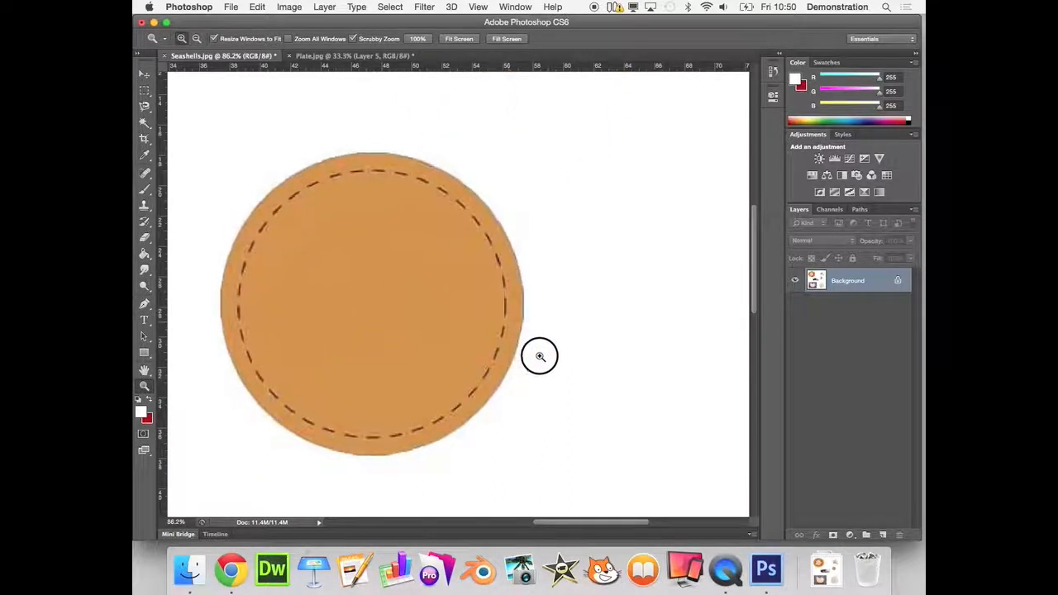
{"action": "left_click_drag", "start_coordinate": [163, 312], "coordinate": [220, 319]}
{"action": "left_click_drag", "start_coordinate": [454, 72], "coordinate": [463, 153]}
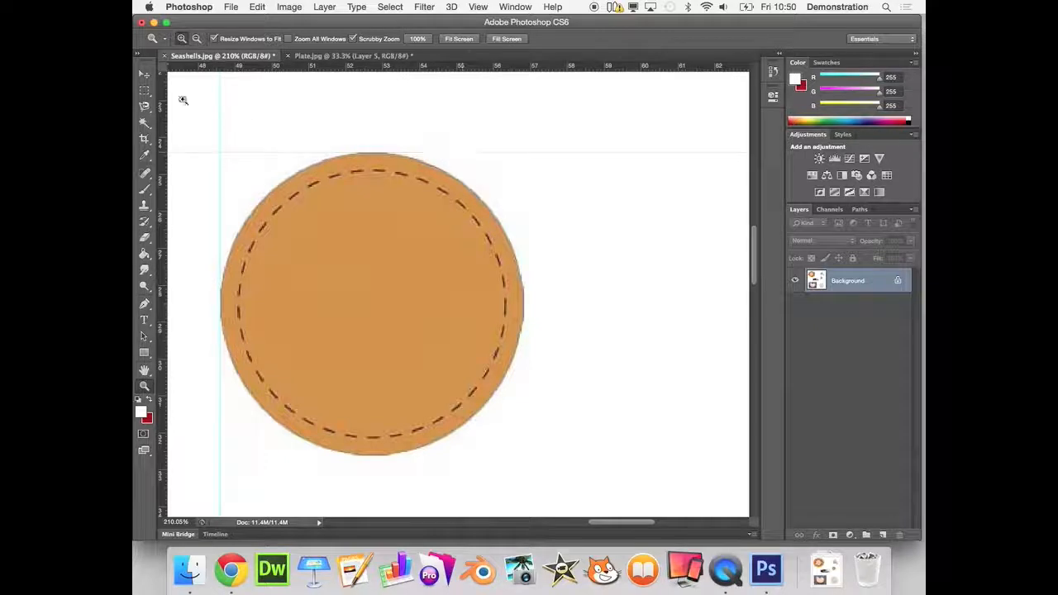
- Select the whole orange circle with the Elliptical Marquee tool, starting from the intersection of the two guides
{"action": "left_click", "coordinate": [144, 90]}
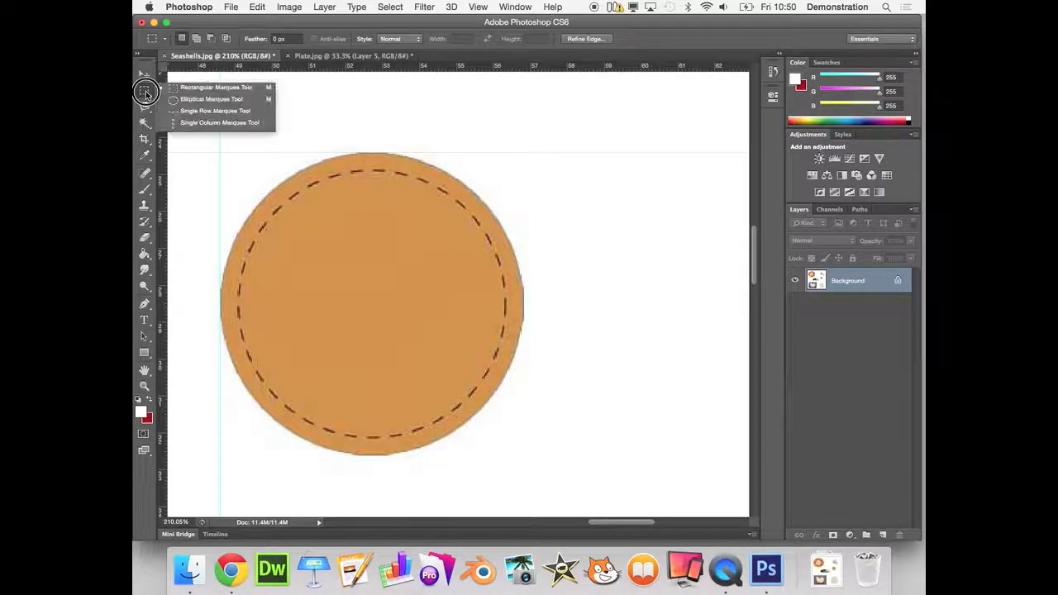
{"action": "left_click", "coordinate": [205, 100]}
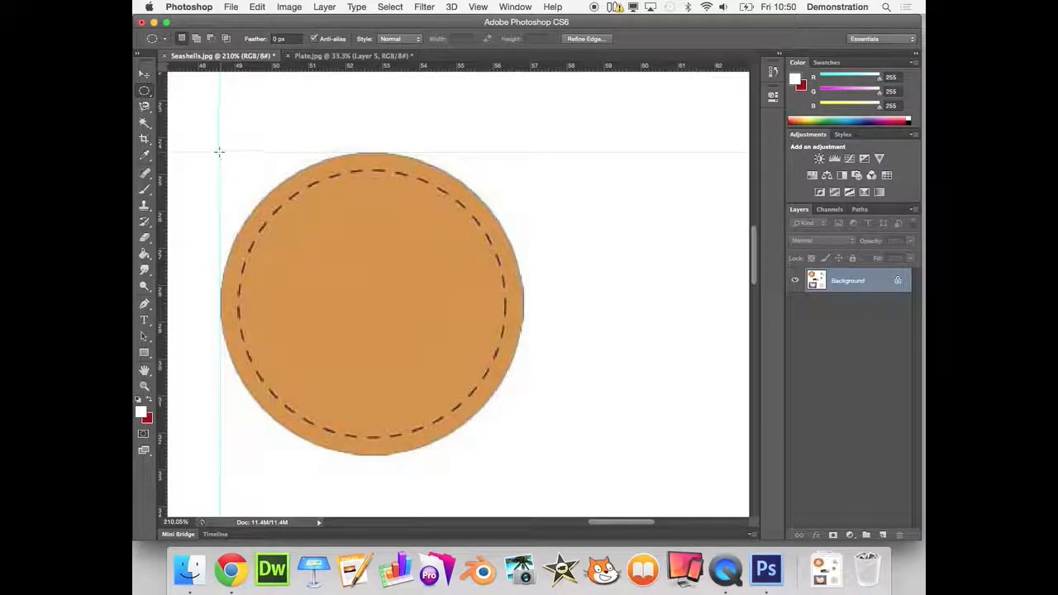
{"action": "left_click_drag", "start_coordinate": [220, 151], "coordinate": [522, 453]}
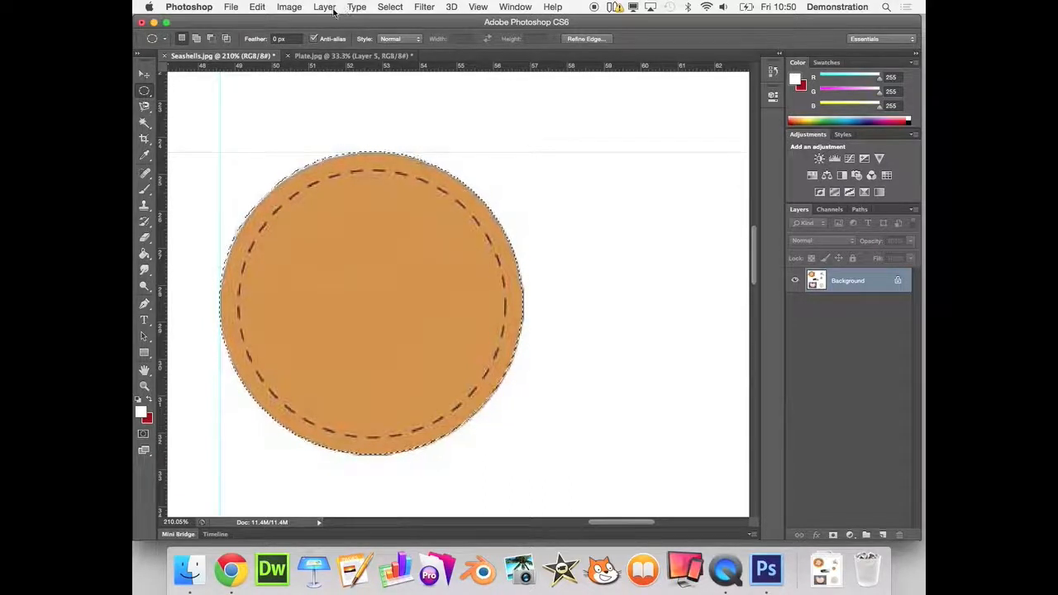
- Copy the selected orange circle into Plate.jpg and place it near the wooden plate's upper-right rim
{"action": "left_click", "coordinate": [256, 5]}
{"action": "left_click", "coordinate": [292, 106]}
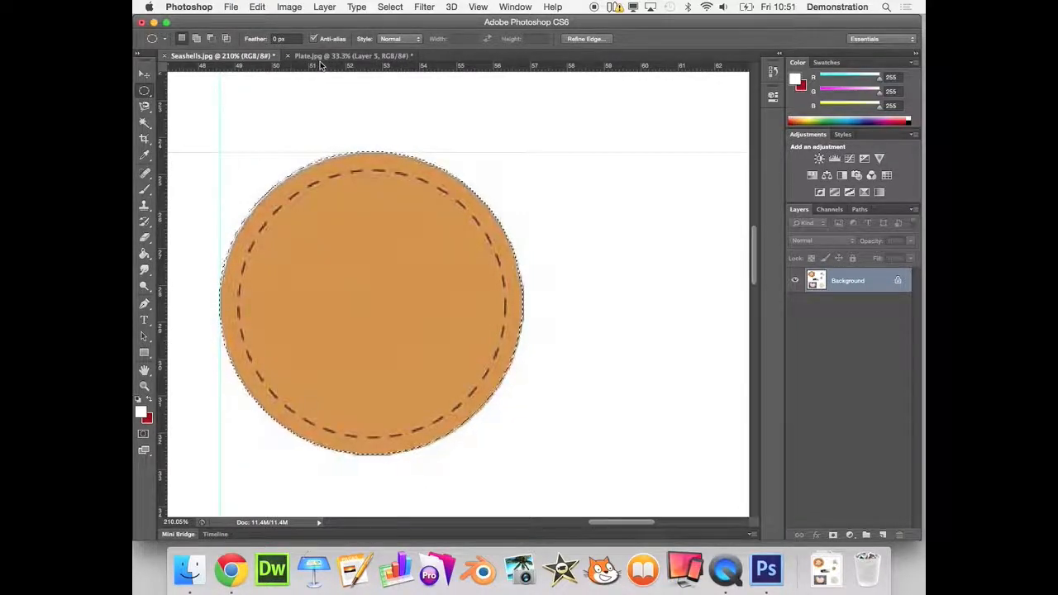
{"action": "left_click", "coordinate": [346, 58]}
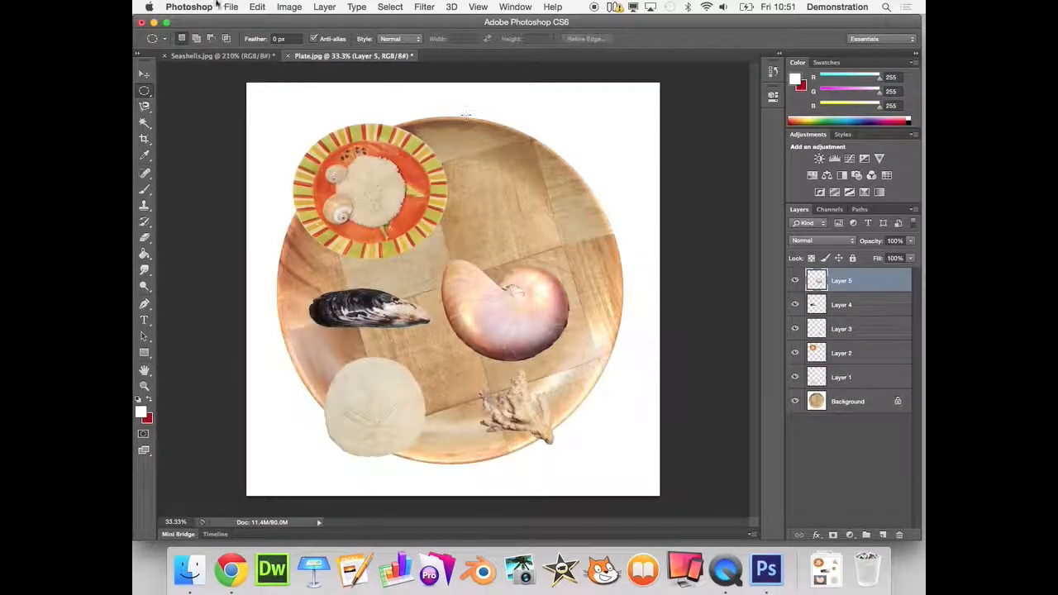
{"action": "left_click", "coordinate": [257, 6]}
{"action": "left_click", "coordinate": [302, 129]}
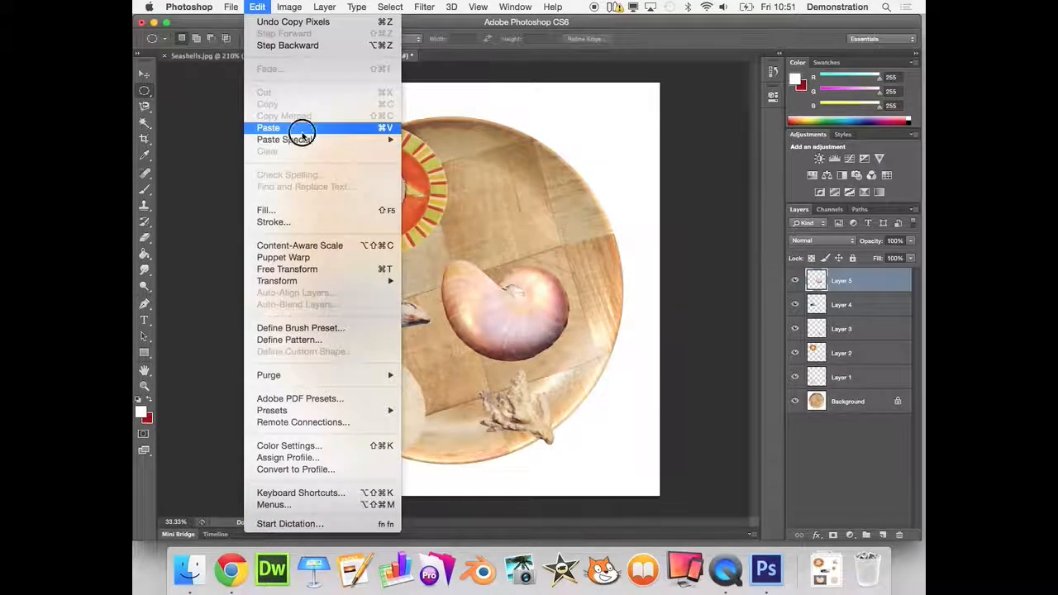
{"action": "left_click", "coordinate": [144, 73]}
{"action": "left_click_drag", "start_coordinate": [453, 295], "coordinate": [547, 184]}
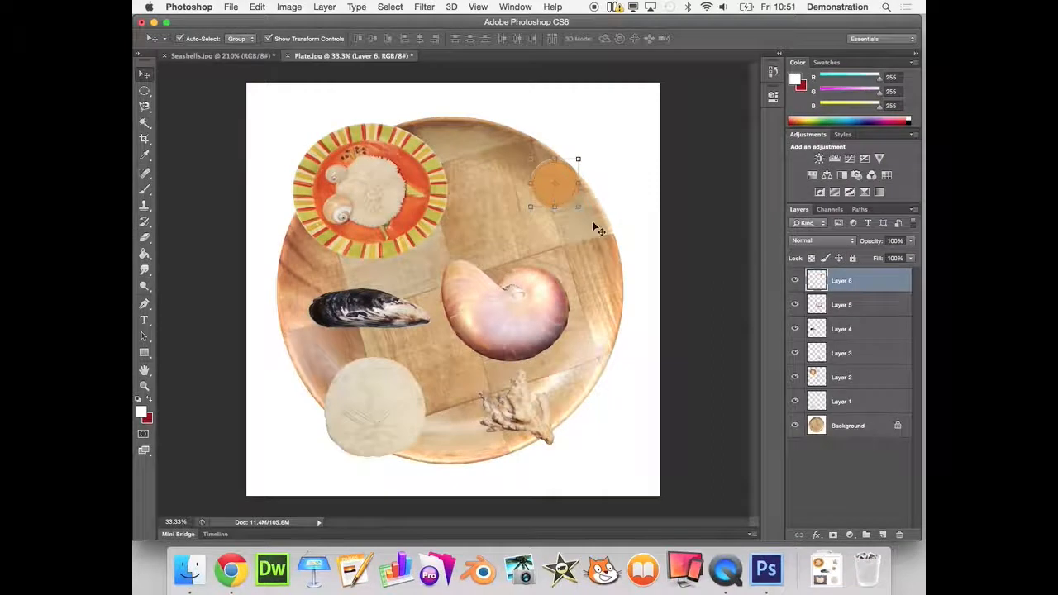
- Show the transform controls, enlarge the orange circle proportionally to about 165% and move it slightly up and left over the rim
{"action": "left_click_drag", "start_coordinate": [579, 208], "coordinate": [618, 246]}
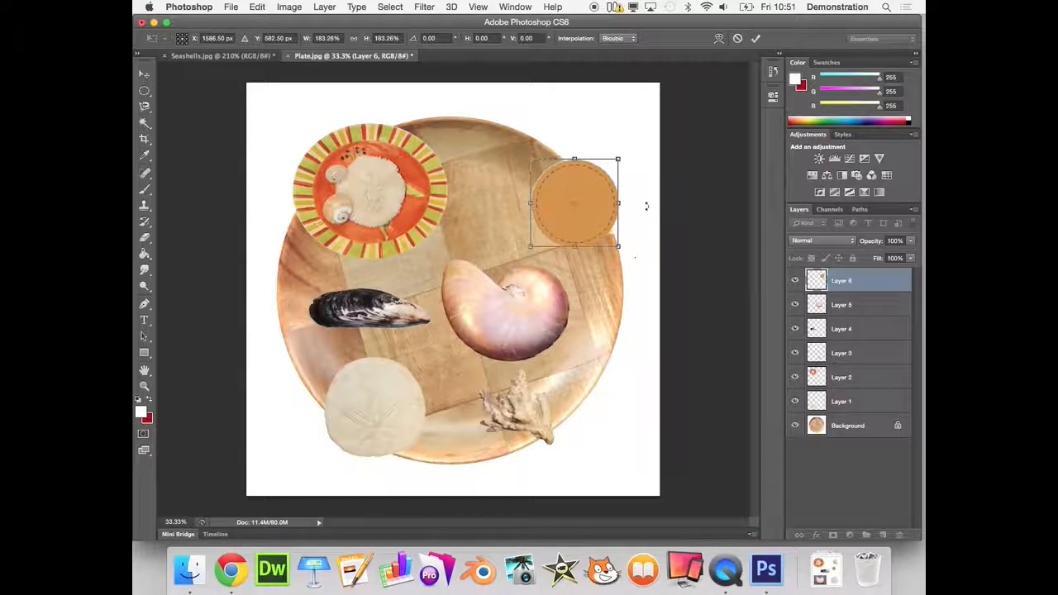
{"action": "left_click_drag", "start_coordinate": [618, 246], "coordinate": [611, 238]}
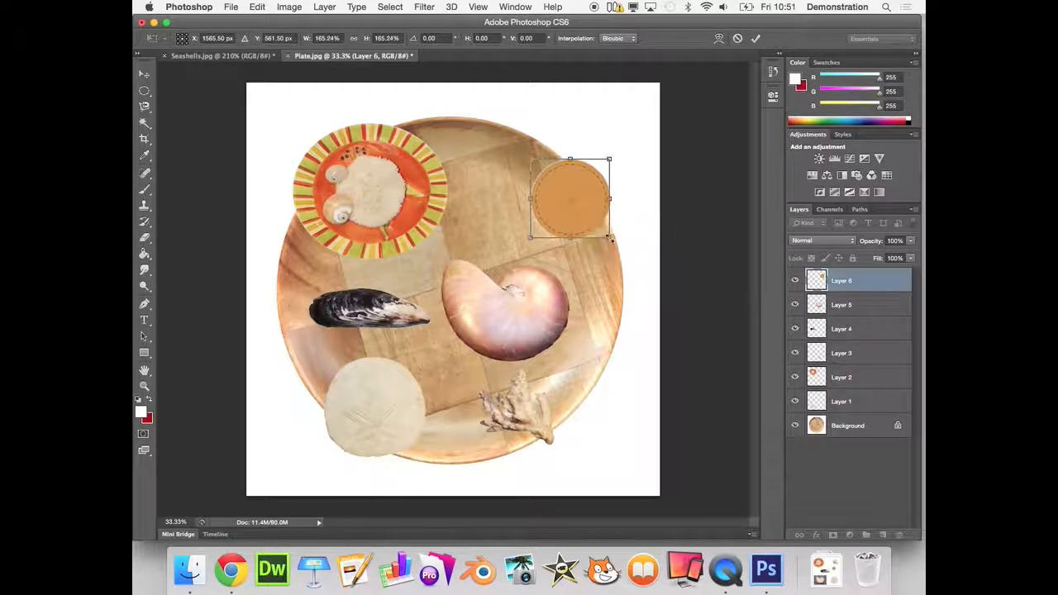
{"action": "key", "text": "Return"}
{"action": "left_click_drag", "start_coordinate": [590, 190], "coordinate": [566, 174]}
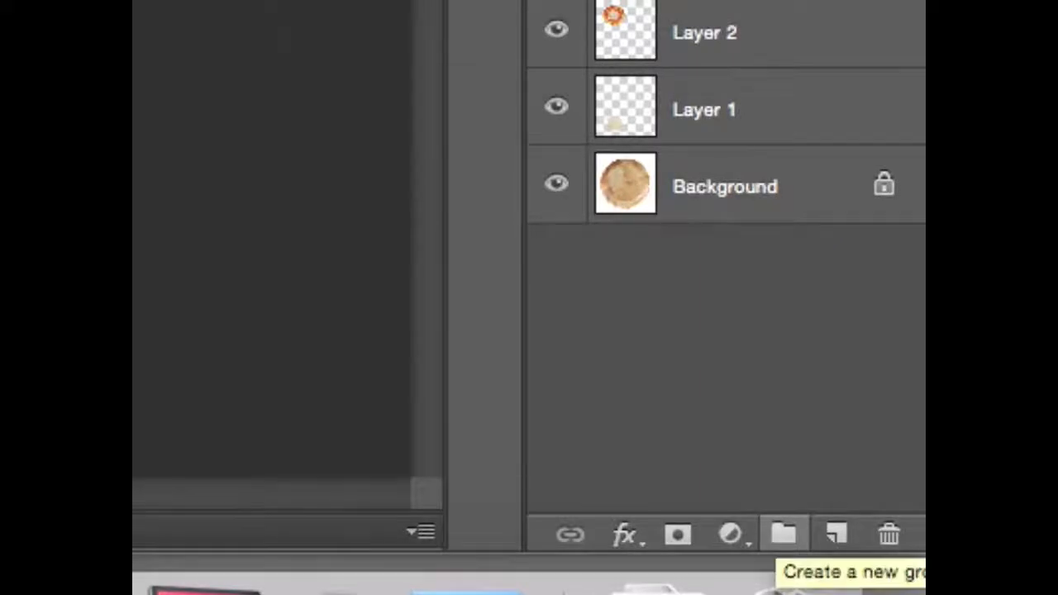
- Add an Invert adjustment layer above the orange circle and clip it so that it affects only the circle's layer
{"action": "left_click", "coordinate": [730, 534]}
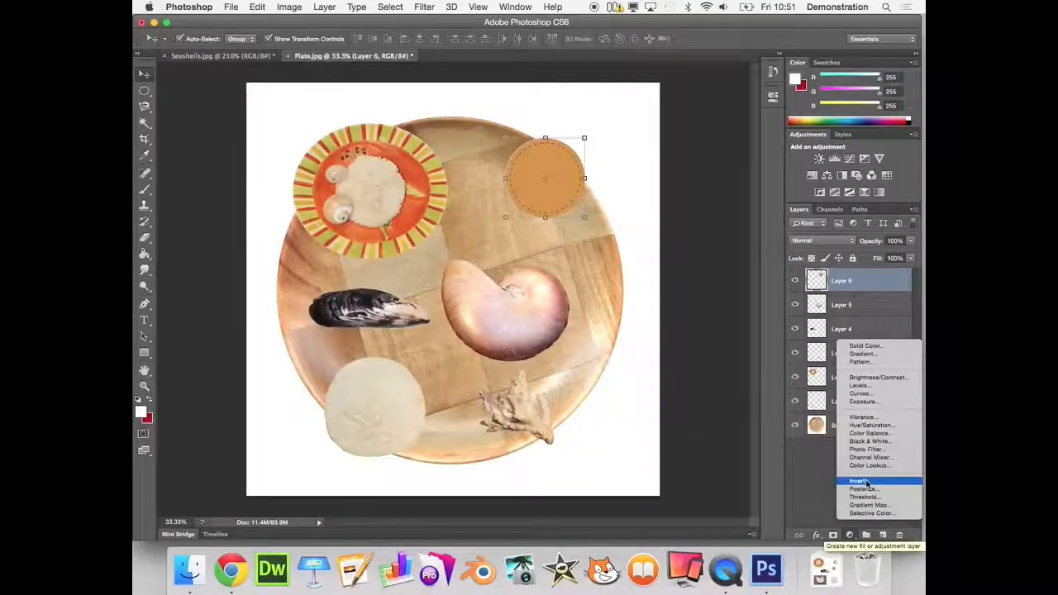
{"action": "left_click", "coordinate": [861, 481]}
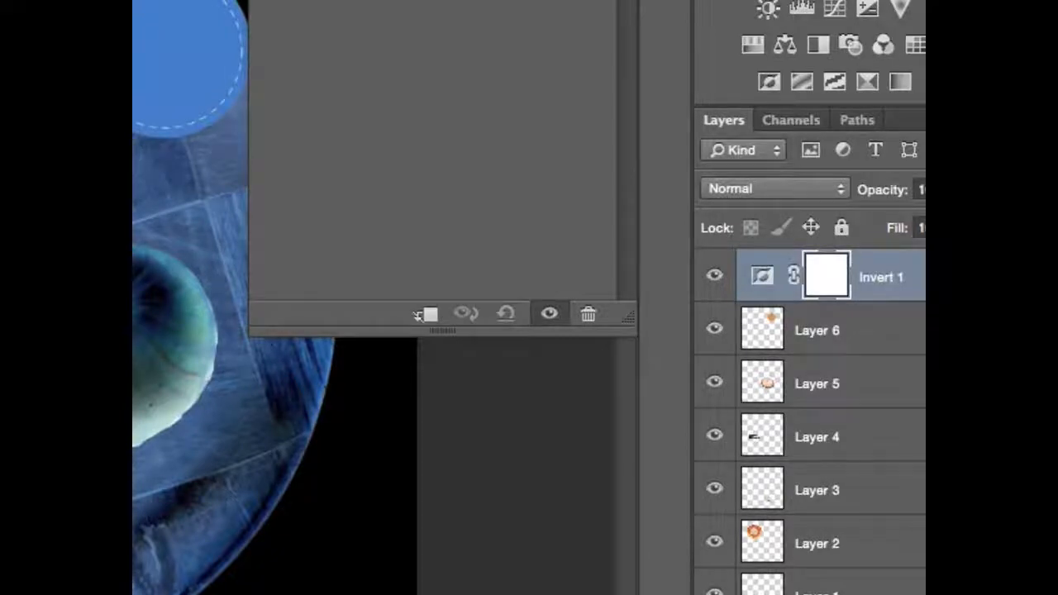
{"action": "left_click", "coordinate": [420, 314]}
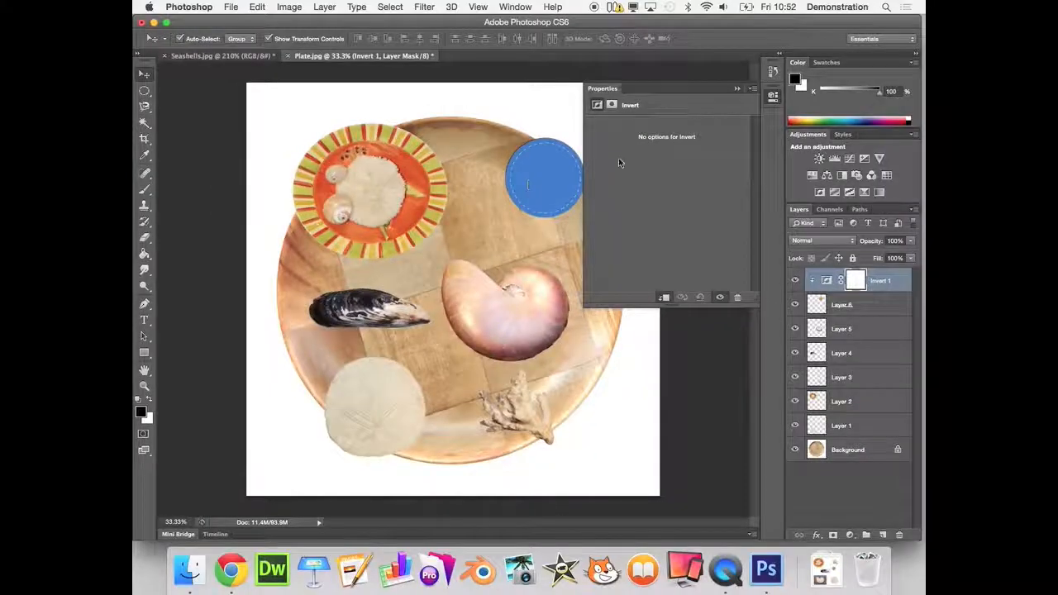
{"action": "left_click", "coordinate": [739, 88]}
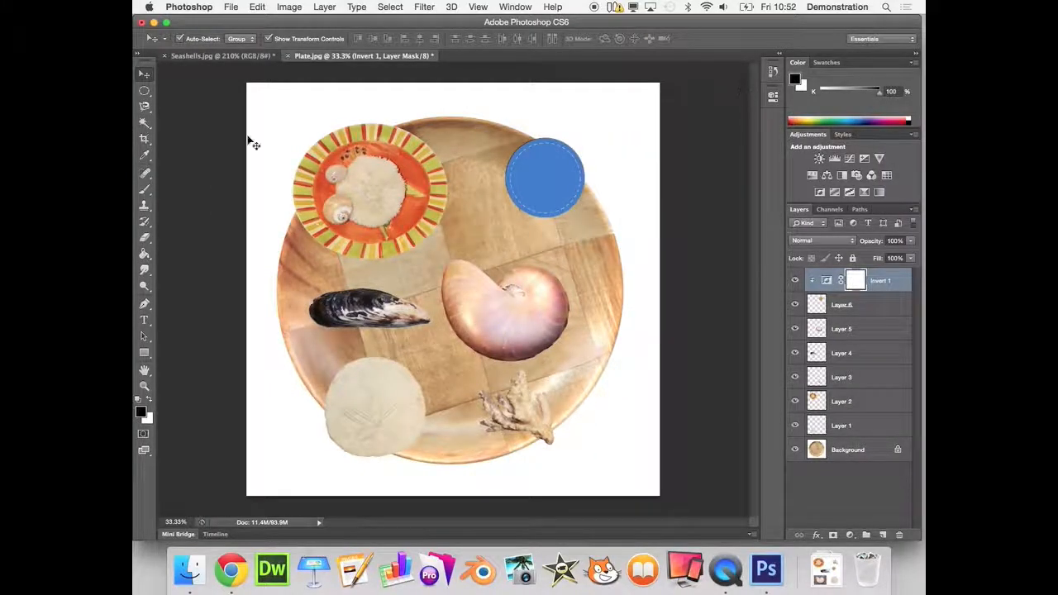
- Set the Type tool's font to Snell Roundhand and make white the text colour
{"action": "left_click", "coordinate": [146, 321]}
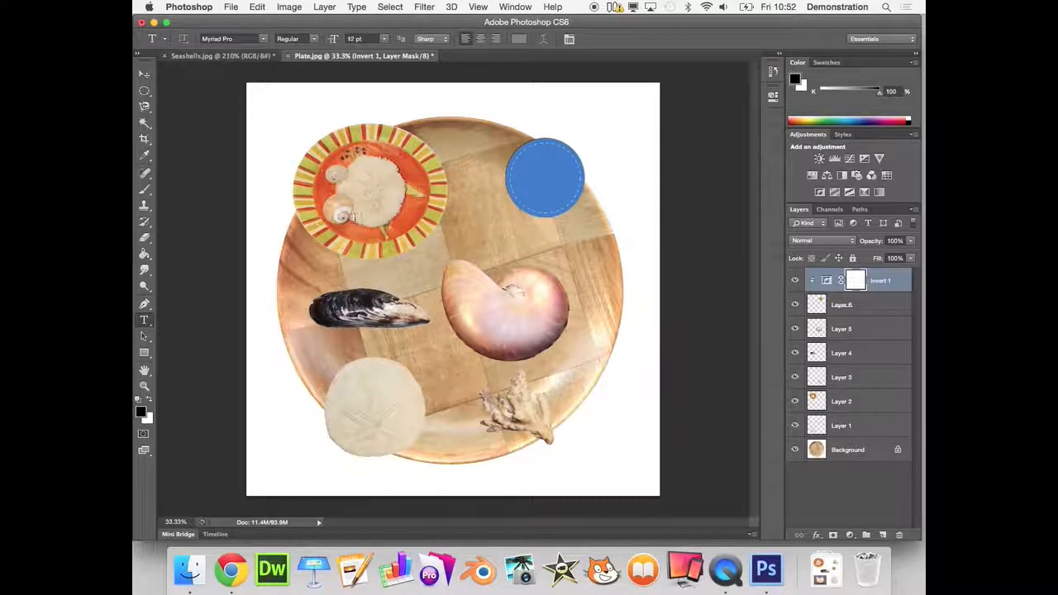
{"action": "left_click", "coordinate": [263, 38]}
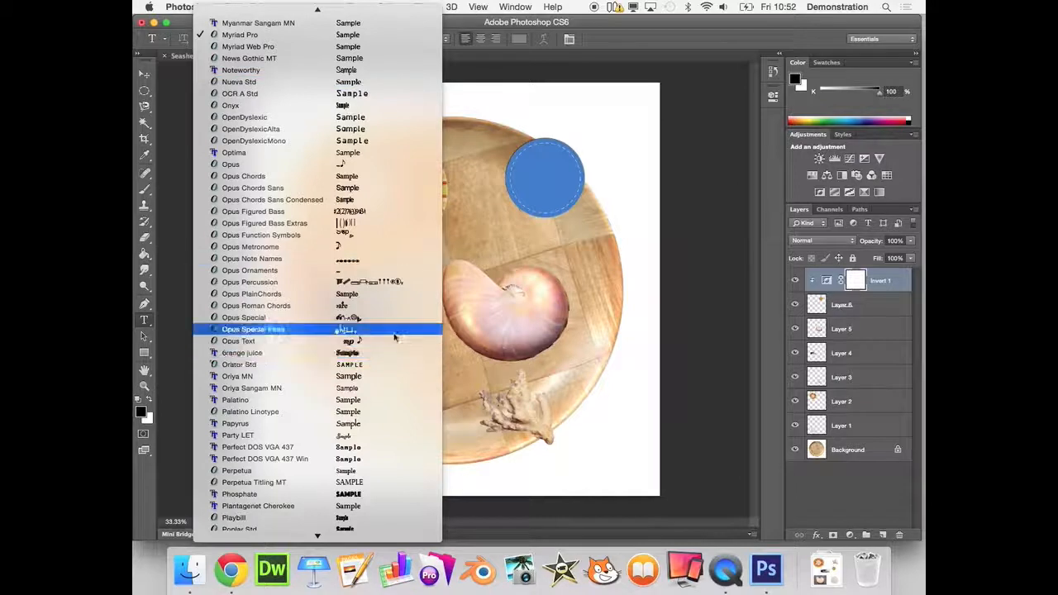
{"action": "scroll", "coordinate": [371, 364], "scroll_direction": "down", "scroll_amount": 10}
{"action": "scroll", "coordinate": [372, 403], "scroll_direction": "down", "scroll_amount": 6}
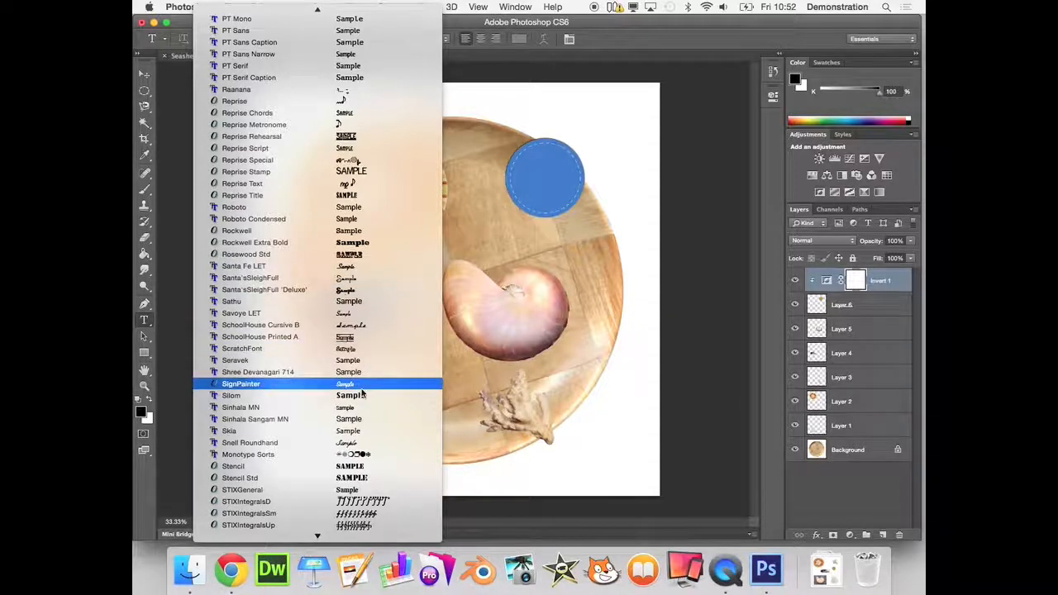
{"action": "left_click", "coordinate": [355, 447]}
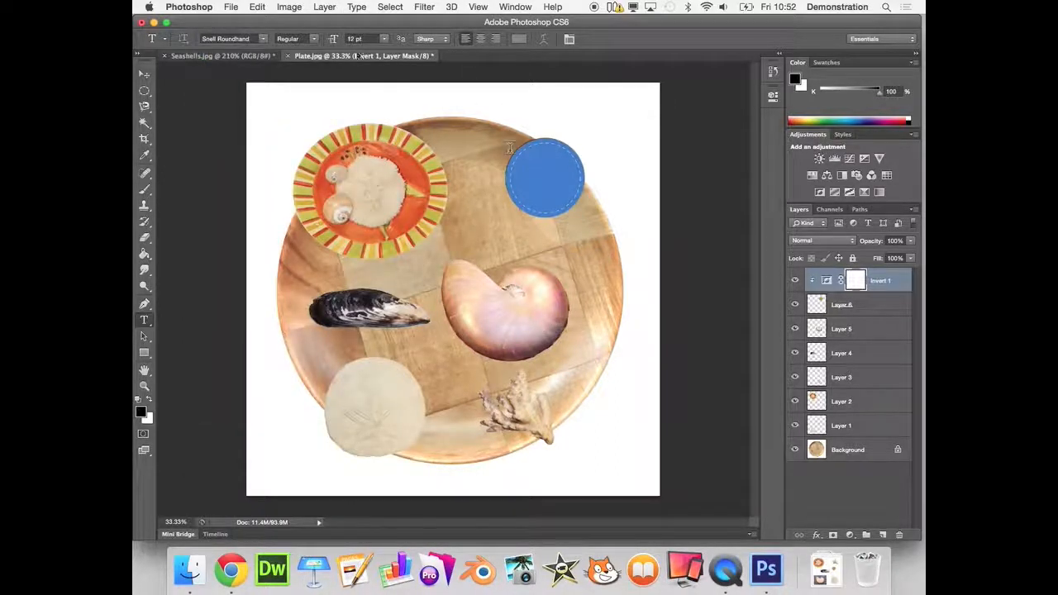
{"action": "key", "text": "x"}
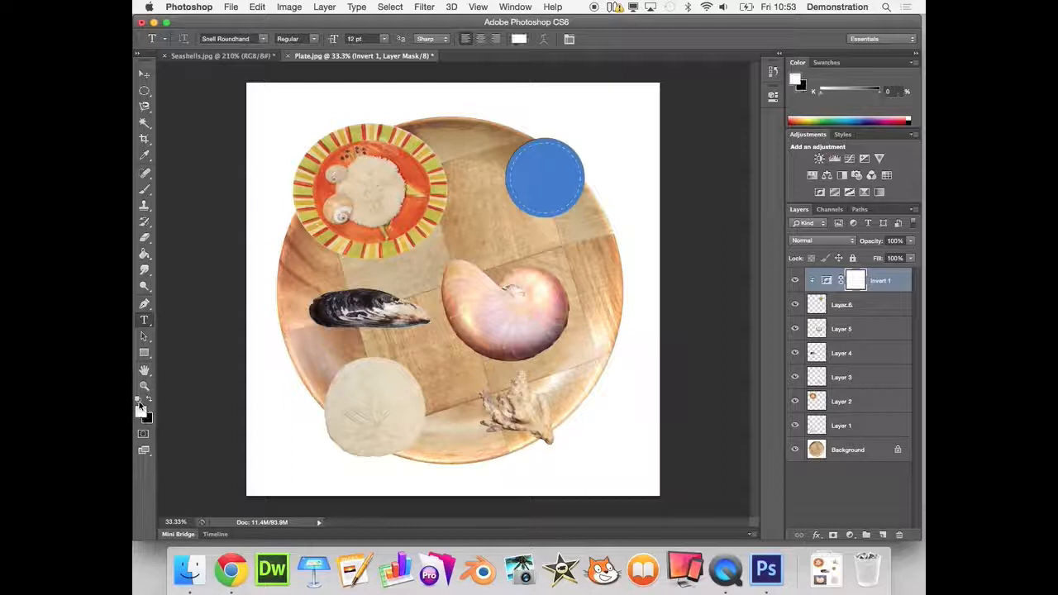
- Add the owner's name followed by "Shells" as two lines of 72 pt text and position it inside the blue circle
{"action": "left_click", "coordinate": [538, 172]}
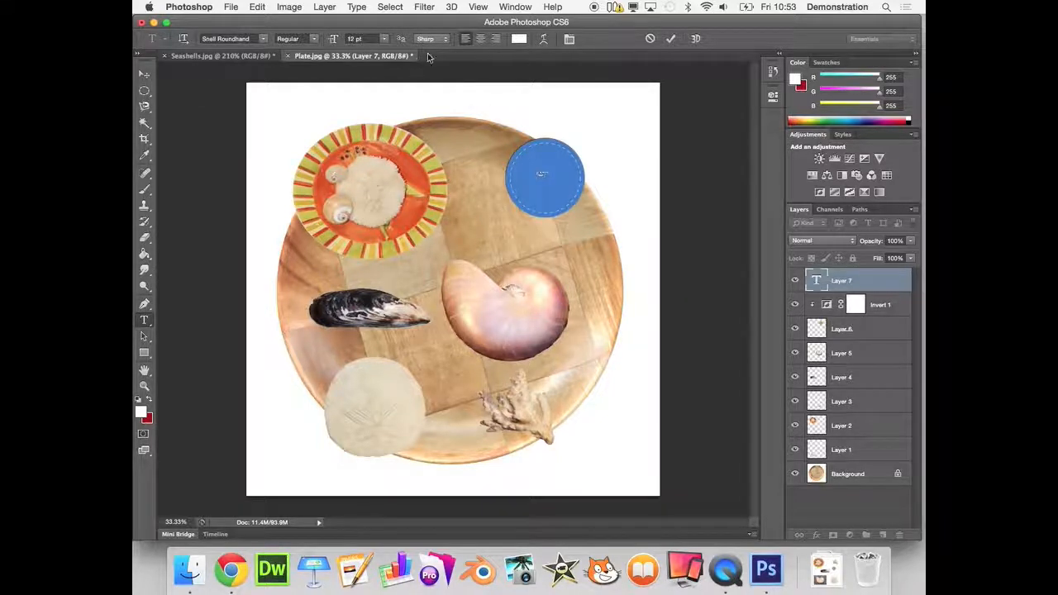
{"action": "left_click", "coordinate": [384, 39]}
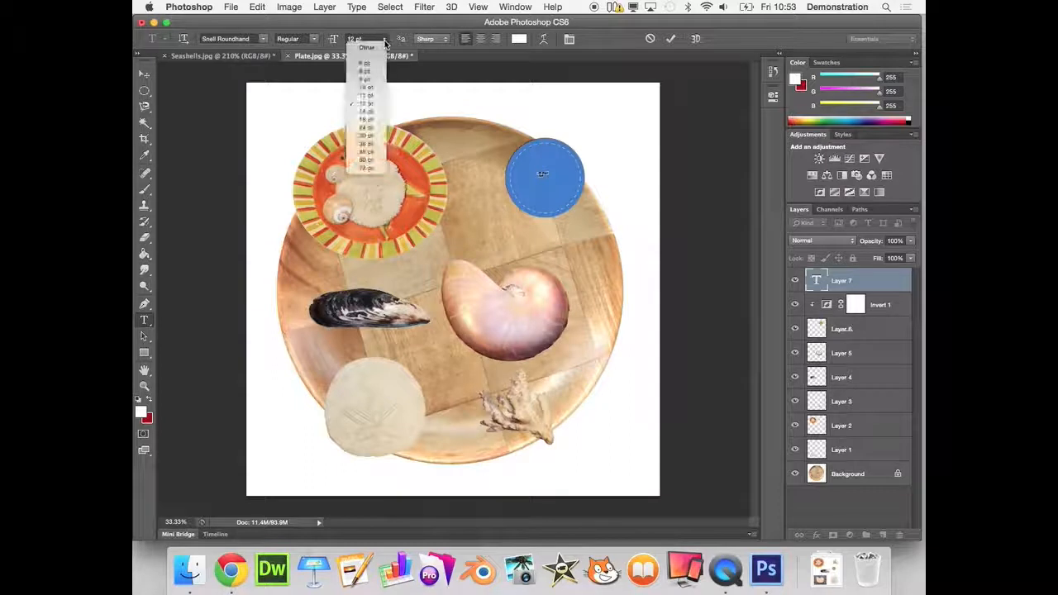
{"action": "left_click", "coordinate": [377, 169]}
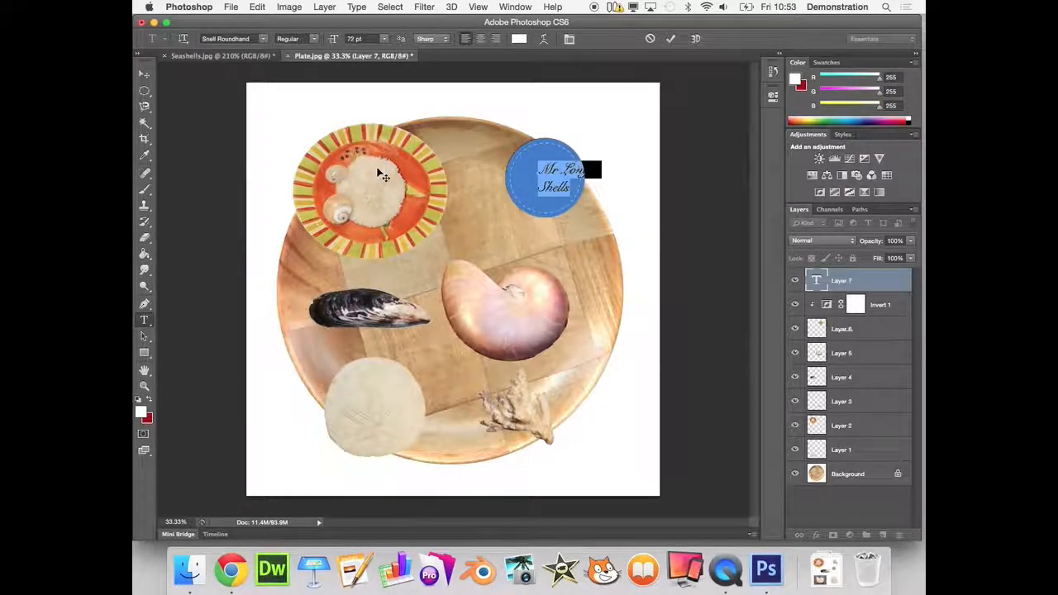
{"action": "left_click", "coordinate": [144, 73]}
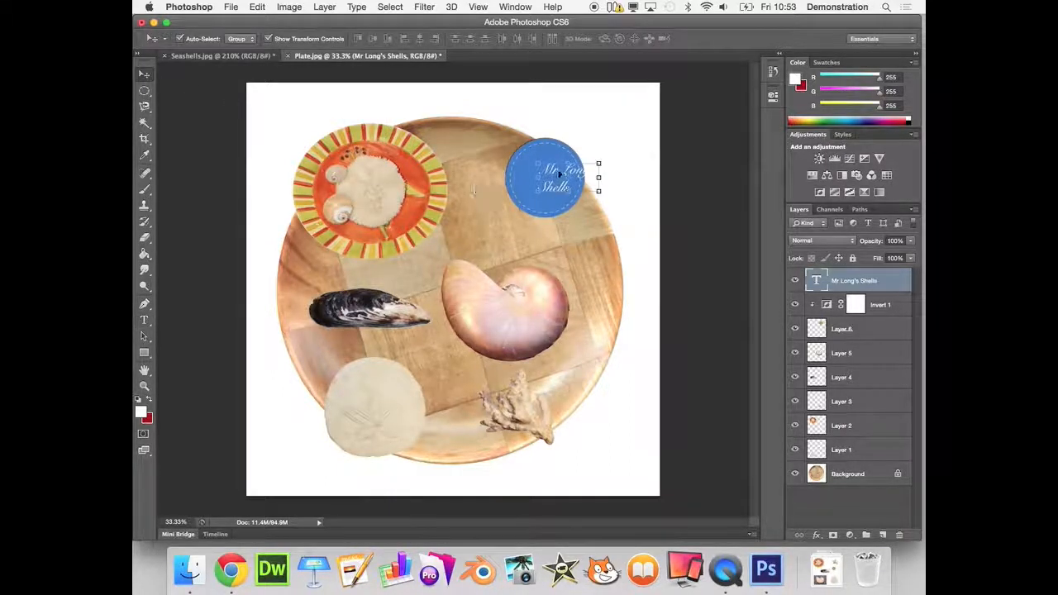
{"action": "left_click_drag", "start_coordinate": [559, 174], "coordinate": [531, 171]}
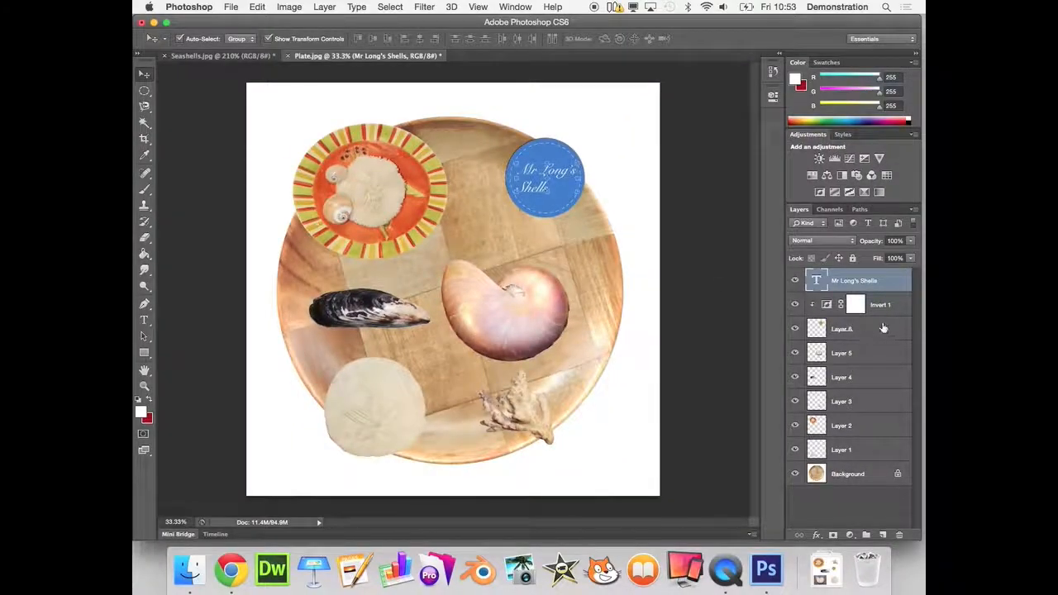
- Select the text layer, the Invert adjustment layer and the circle layer together and link them
{"action": "left_click", "coordinate": [878, 329], "text": "shift"}
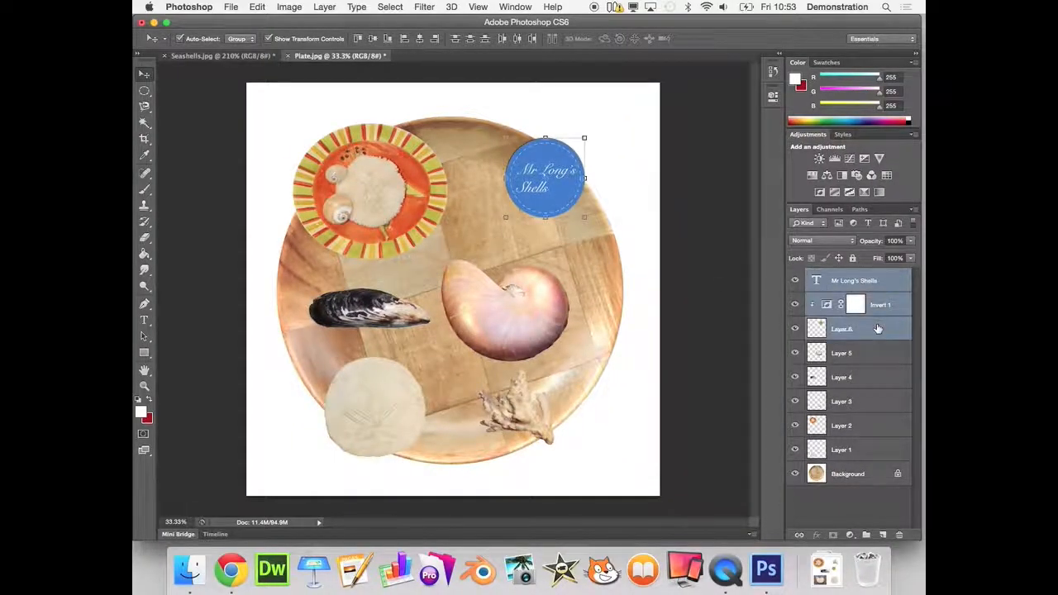
{"action": "left_click", "coordinate": [875, 399]}
{"action": "left_click", "coordinate": [872, 281]}
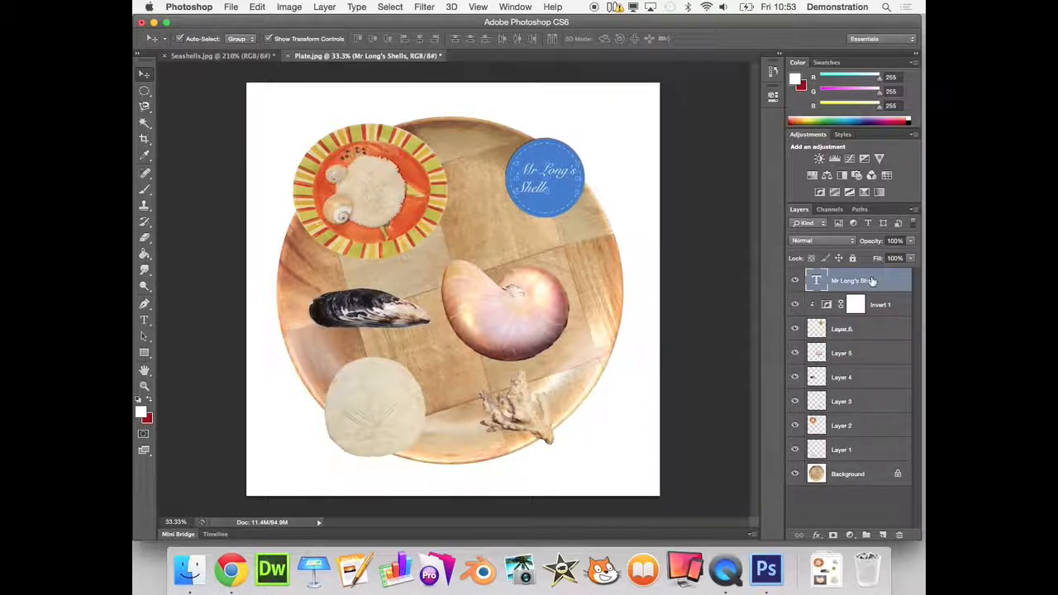
{"action": "left_click", "coordinate": [869, 333], "text": "shift"}
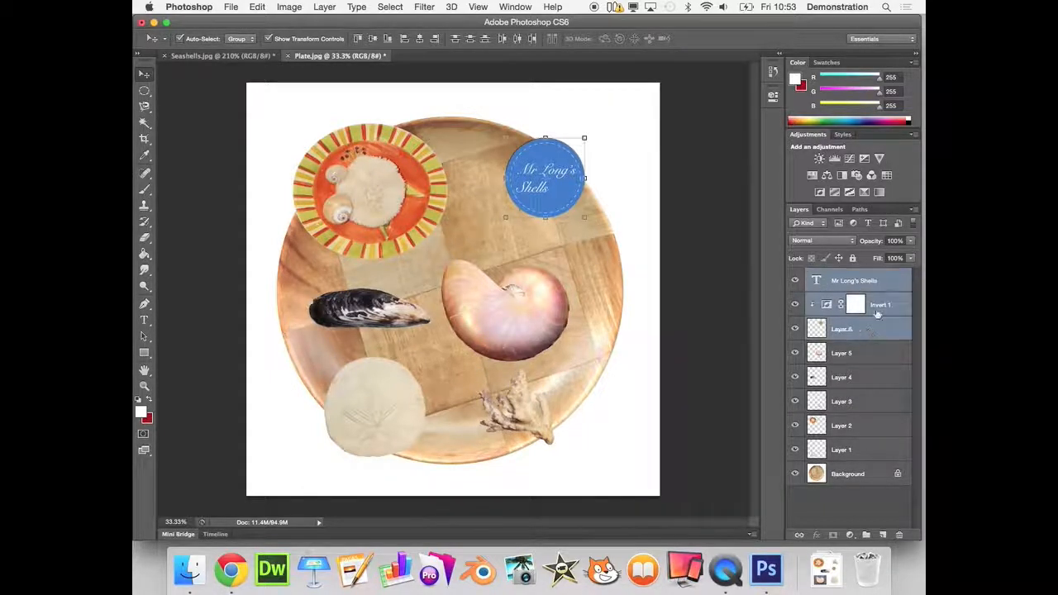
{"action": "left_click", "coordinate": [889, 278]}
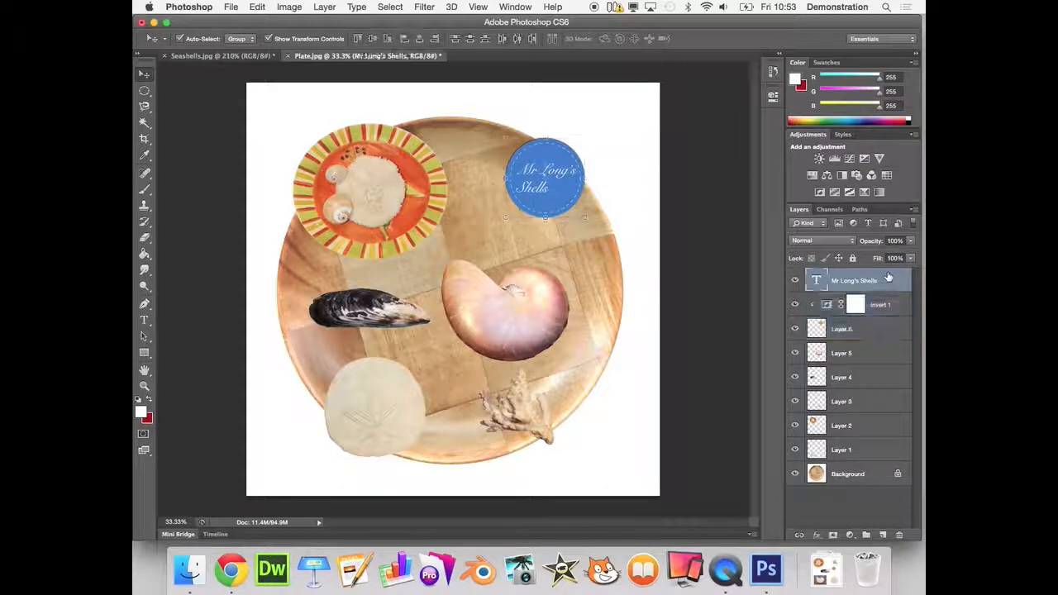
{"action": "left_click", "coordinate": [878, 331], "text": "shift"}
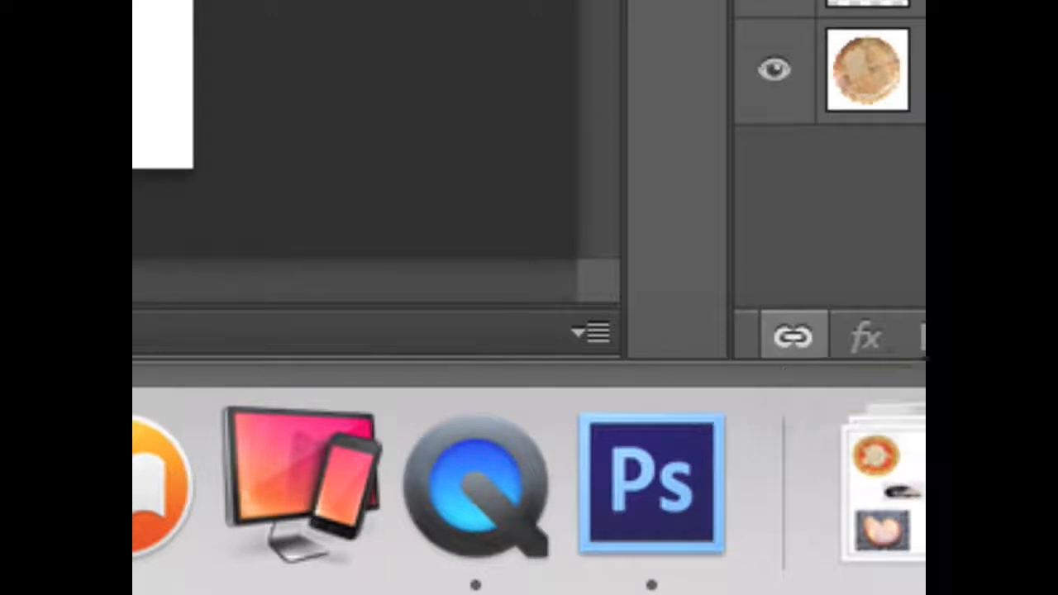
{"action": "left_click", "coordinate": [794, 336]}
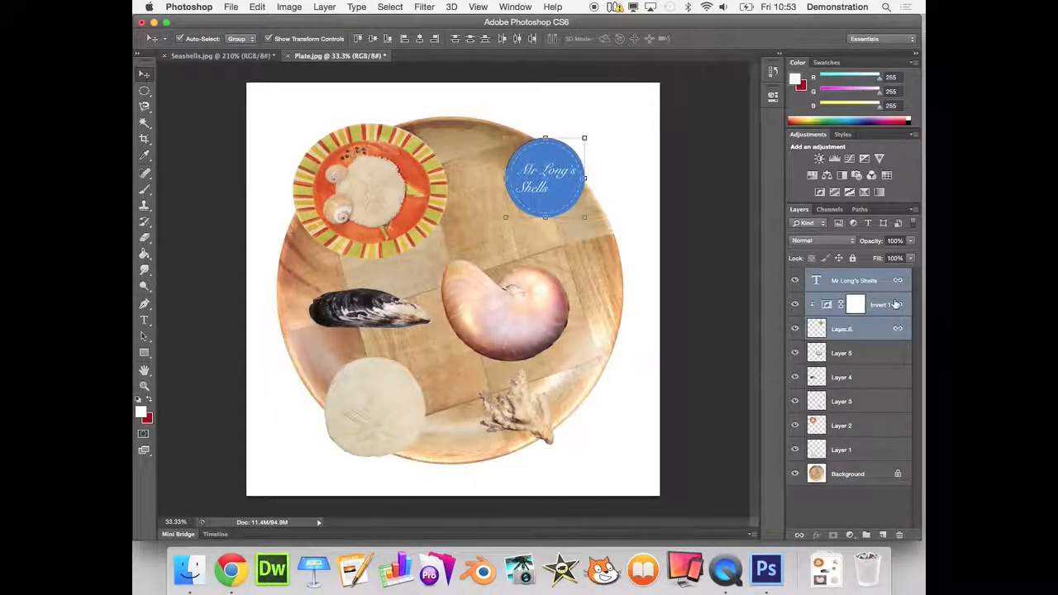
- Duplicate the three linked badge layers within Plate.jpg and move the copy diagonally down and right of the original badge
{"action": "right_click", "coordinate": [845, 280]}
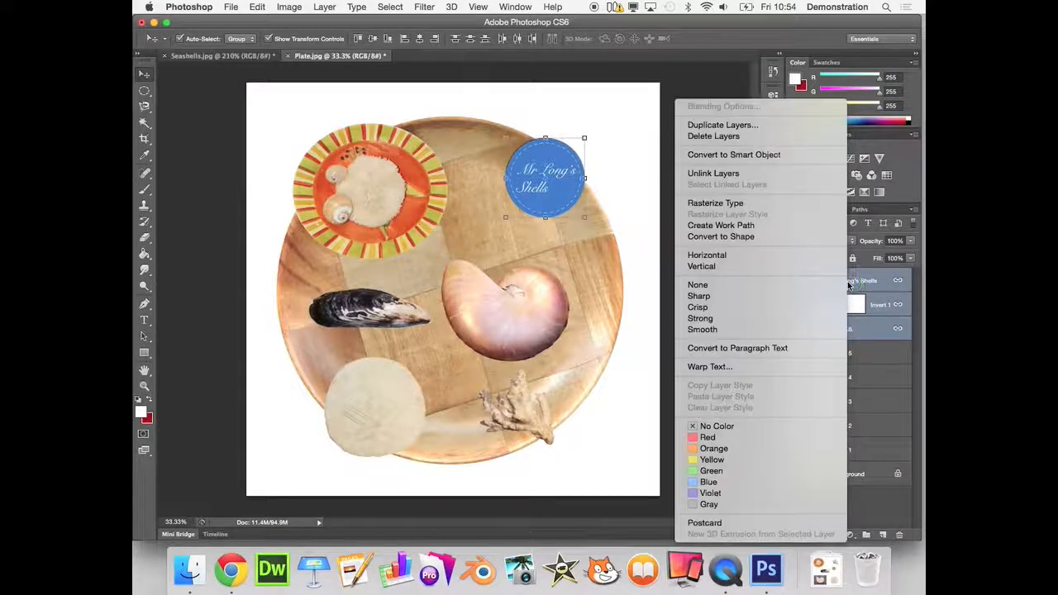
{"action": "left_click", "coordinate": [753, 129]}
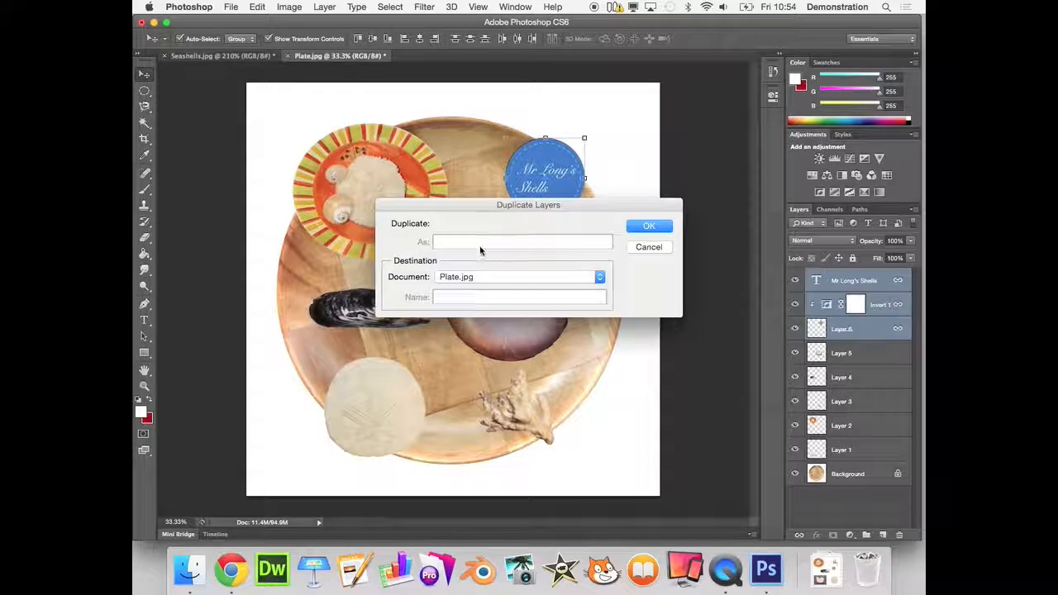
{"action": "left_click", "coordinate": [659, 231]}
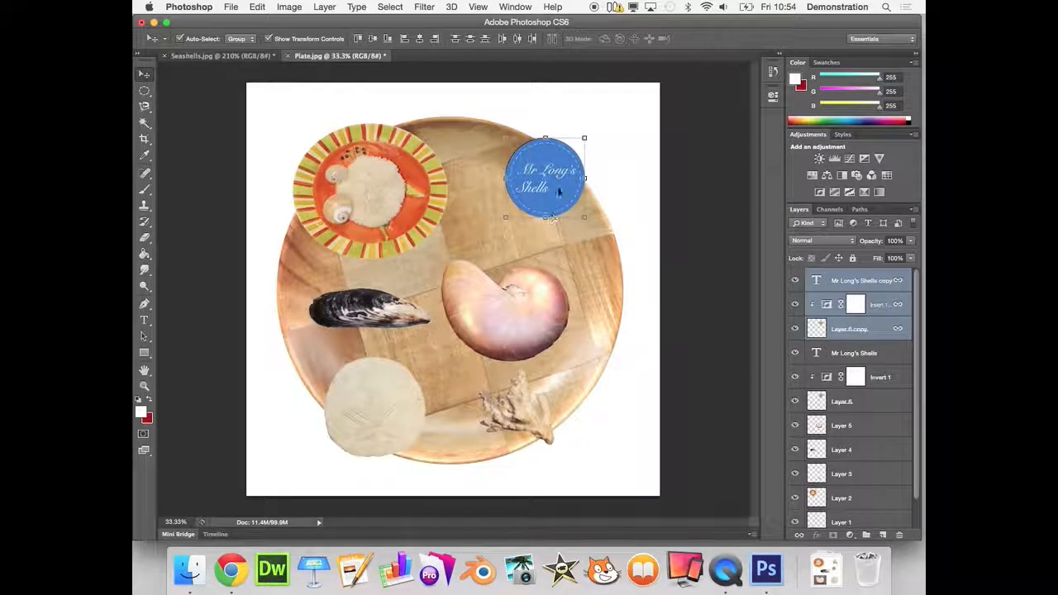
{"action": "left_click_drag", "start_coordinate": [560, 188], "coordinate": [603, 240]}
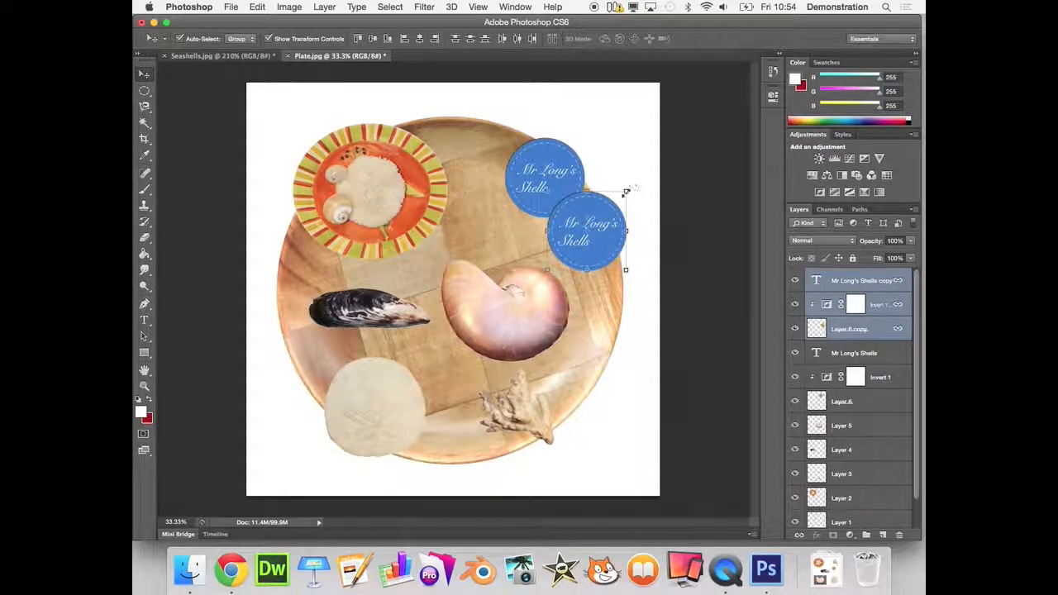
- Enlarge the badge copy proportionally to 120% and shift it left so it overlaps the original badge
{"action": "mouse_move", "coordinate": [627, 191]}
{"action": "left_mouse_down"}
{"action": "mouse_move", "coordinate": [645, 170]}
{"action": "mouse_move", "coordinate": [639, 177]}
{"action": "left_mouse_up"}
{"action": "left_click_drag", "start_coordinate": [604, 236], "coordinate": [578, 237]}
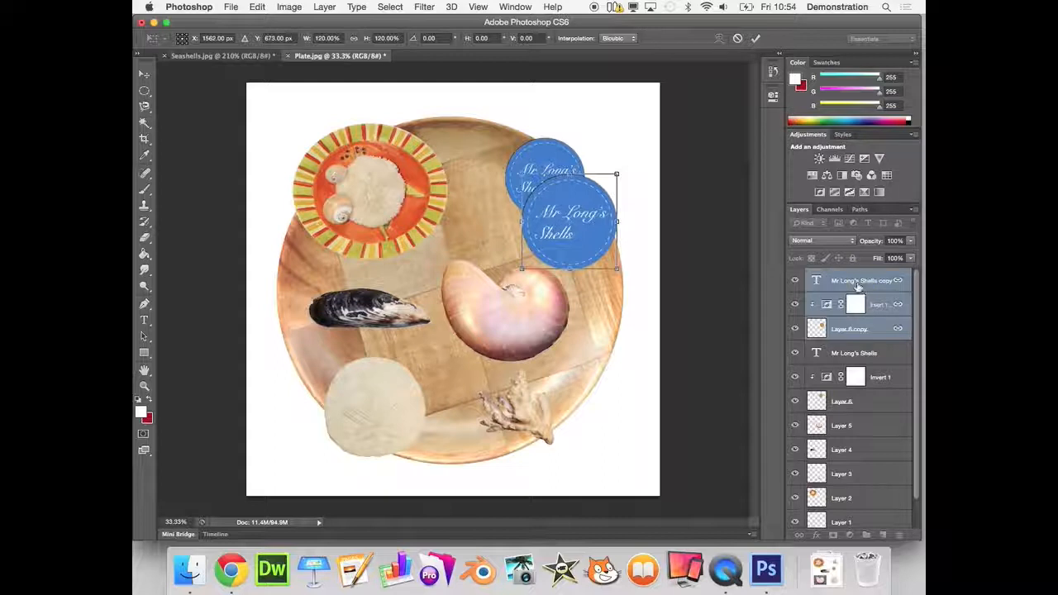
{"action": "key", "text": "Return"}
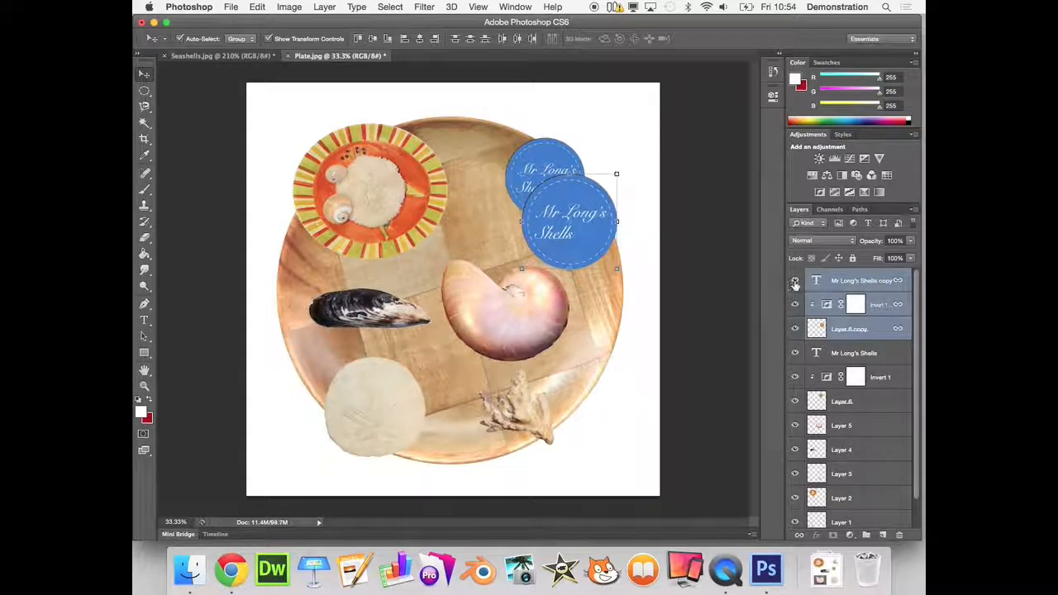
- Duplicate the enlarged badge's linked layers within Plate.jpg and move the new copy down and right over the second badge
{"action": "right_click", "coordinate": [868, 282]}
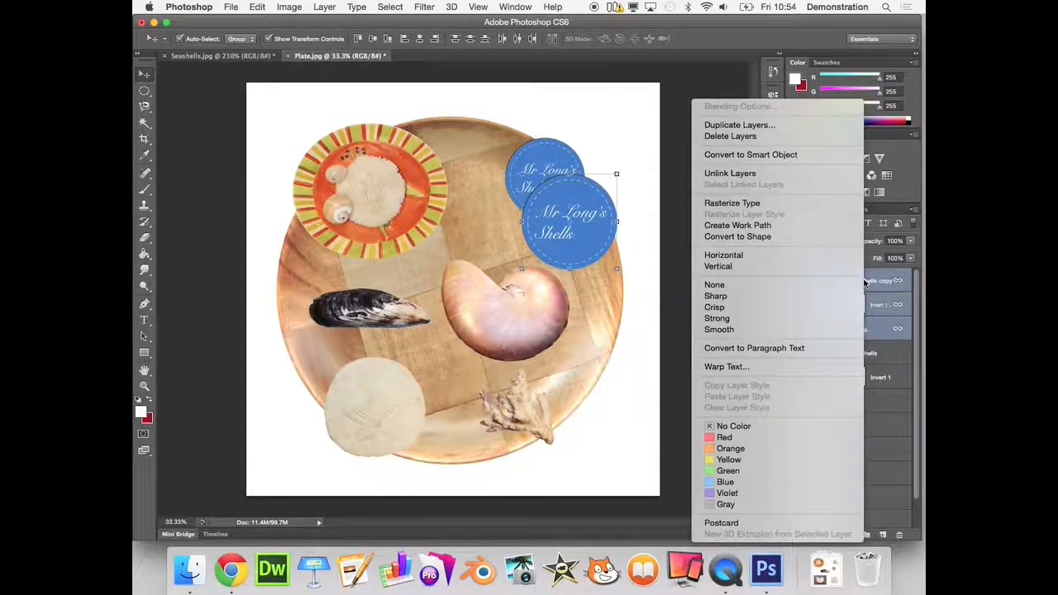
{"action": "left_click", "coordinate": [771, 127]}
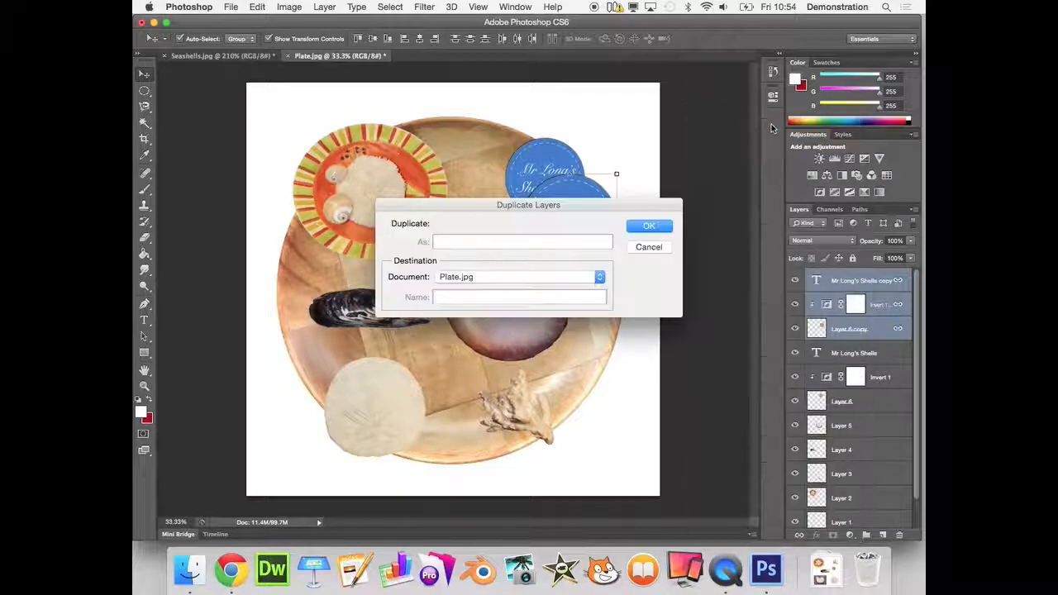
{"action": "left_click", "coordinate": [655, 227]}
{"action": "left_click_drag", "start_coordinate": [589, 236], "coordinate": [612, 281]}
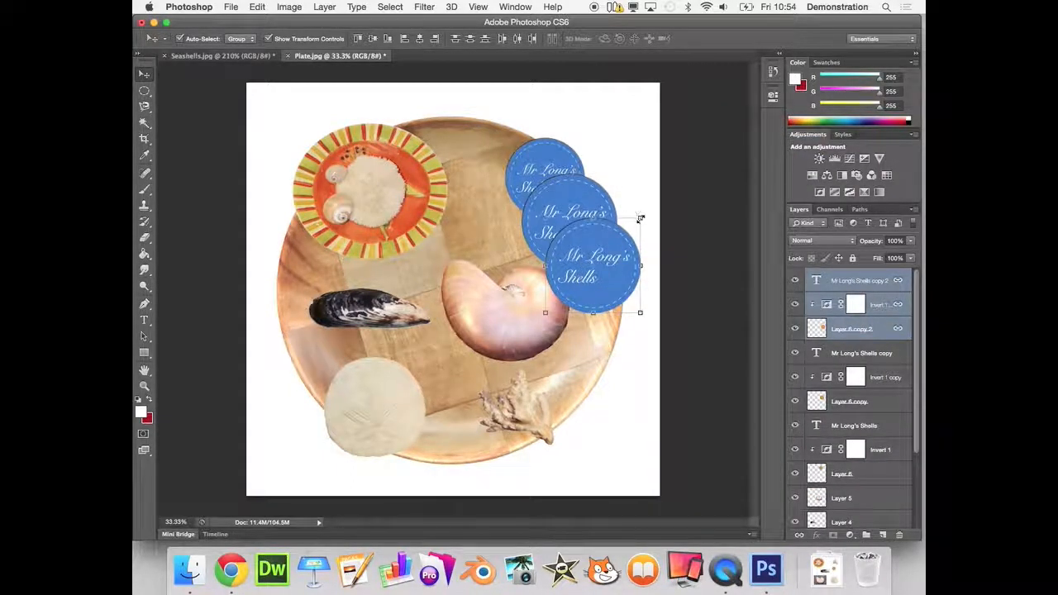
- Enlarge the third badge proportionally and nudge it left so that it overlaps the second badge
{"action": "left_click_drag", "start_coordinate": [641, 218], "coordinate": [654, 205]}
{"action": "left_click_drag", "start_coordinate": [594, 275], "coordinate": [584, 275]}
{"action": "key", "text": "Return"}
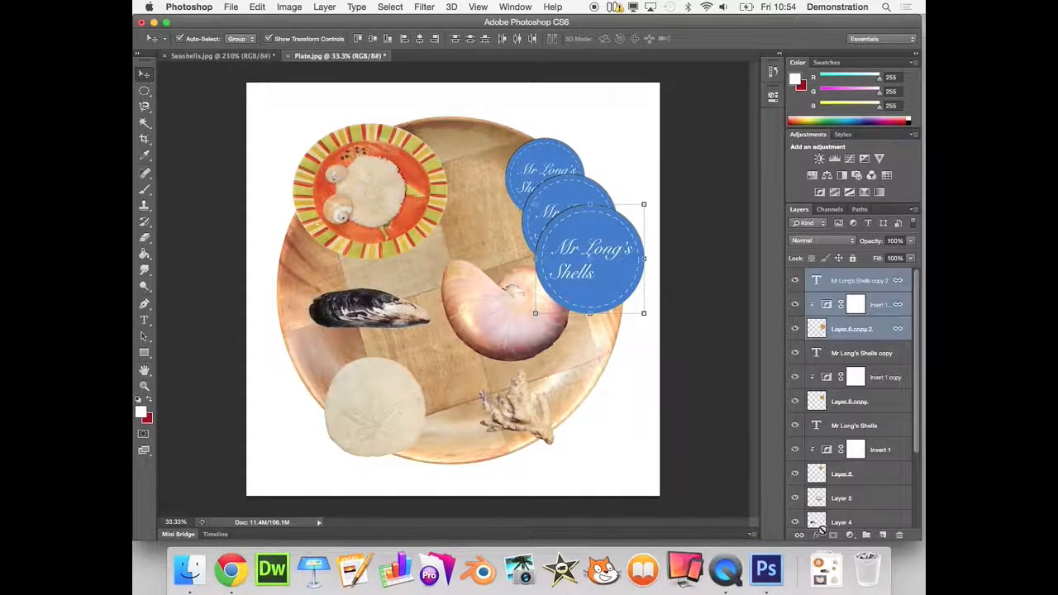
- Select only the circle layer of the largest badge and add a Drop Shadow effect with the default settings
{"action": "left_click", "coordinate": [897, 361]}
{"action": "left_click", "coordinate": [900, 331]}
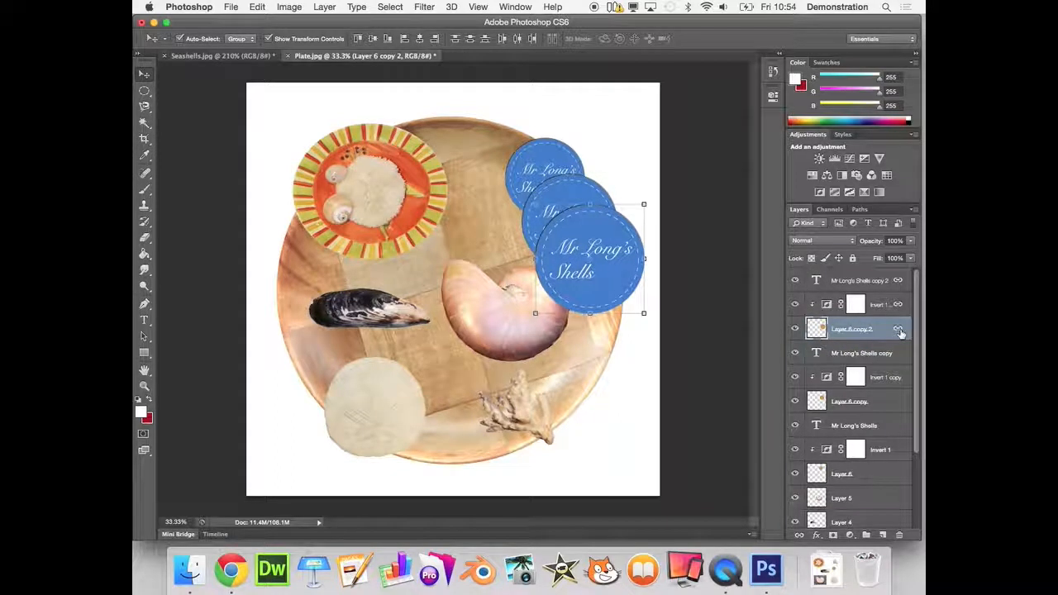
{"action": "left_click", "coordinate": [817, 535]}
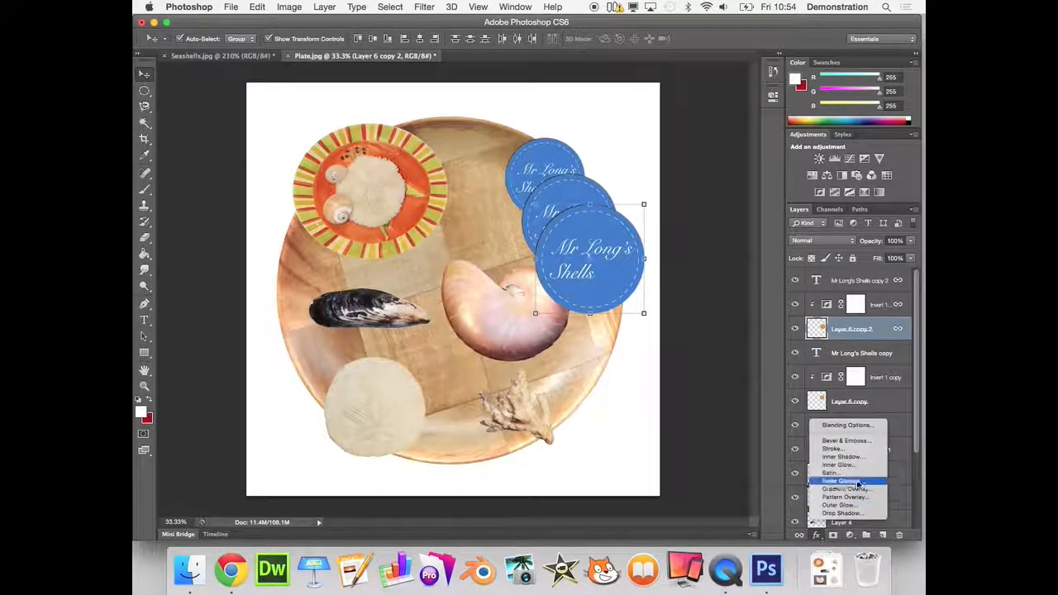
{"action": "left_click", "coordinate": [848, 512]}
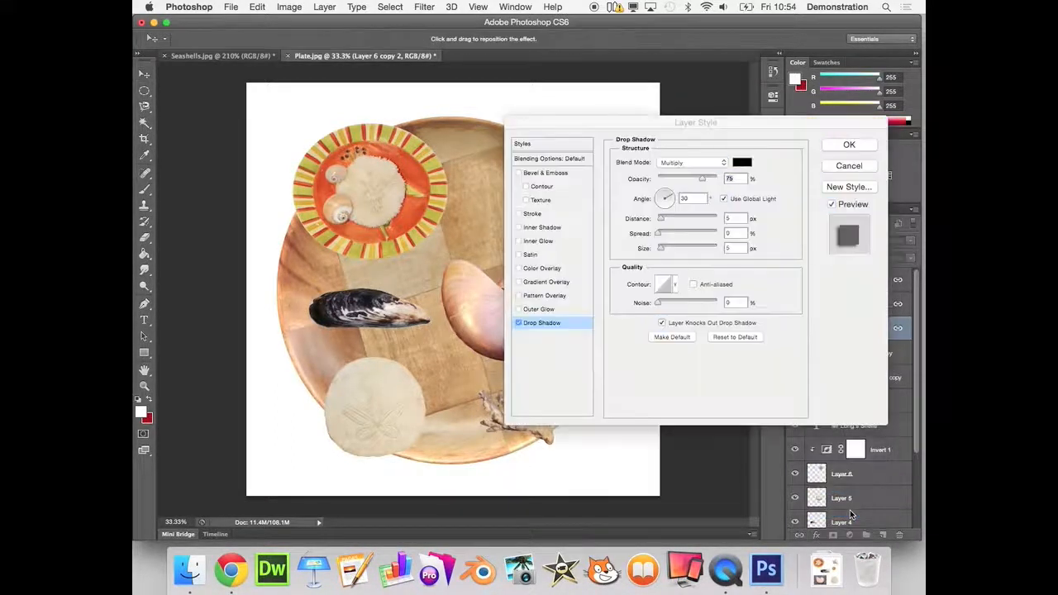
{"action": "left_click", "coordinate": [850, 145]}
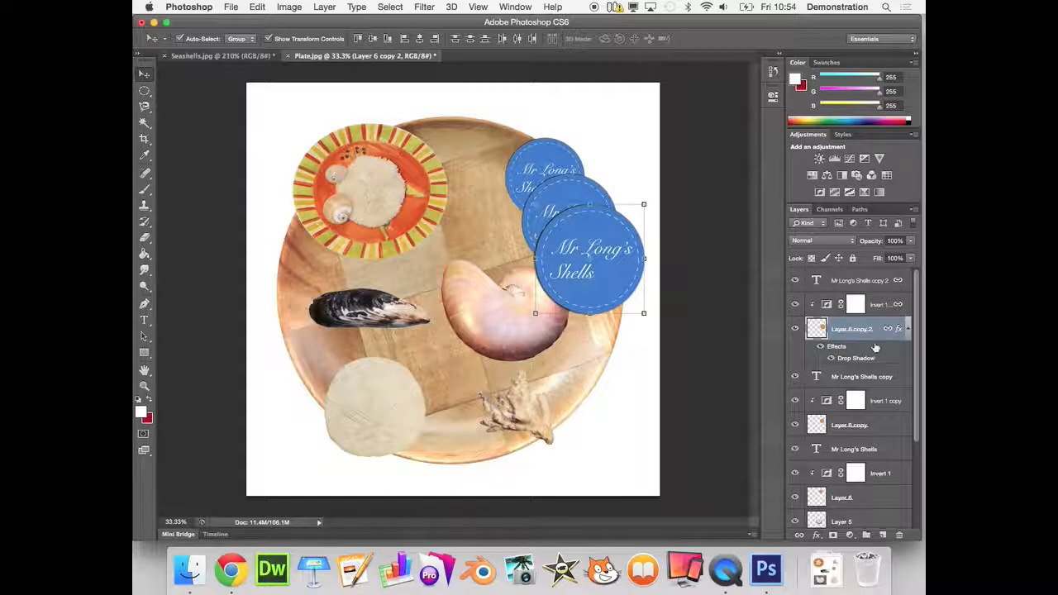
- Set the drop shadow of the largest badge's circle to distance 20 px, spread 8% and size 35 px
{"action": "double_click", "coordinate": [856, 360]}
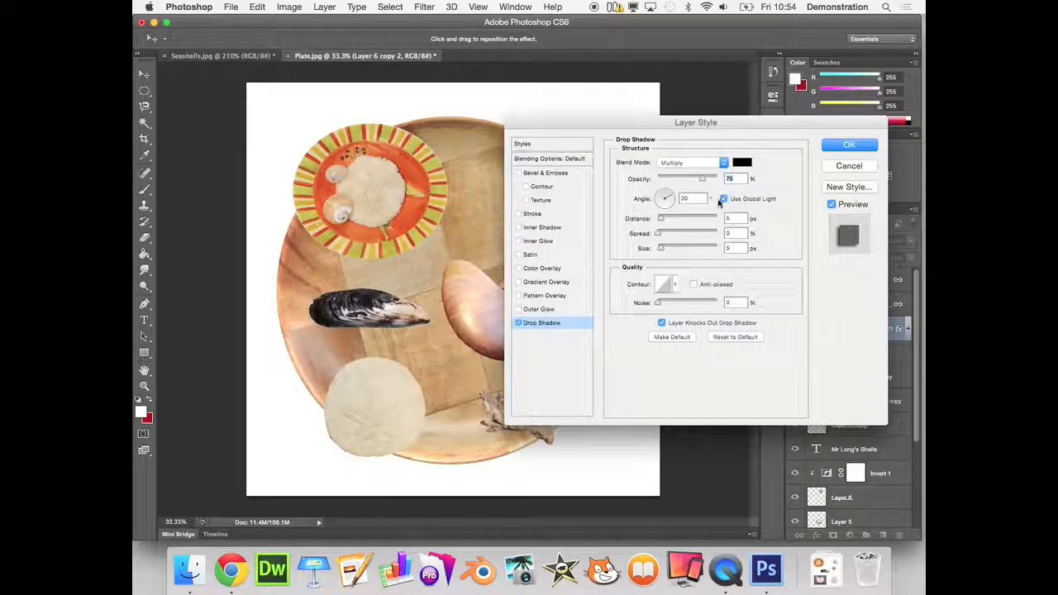
{"action": "left_click_drag", "start_coordinate": [697, 125], "coordinate": [295, 145]}
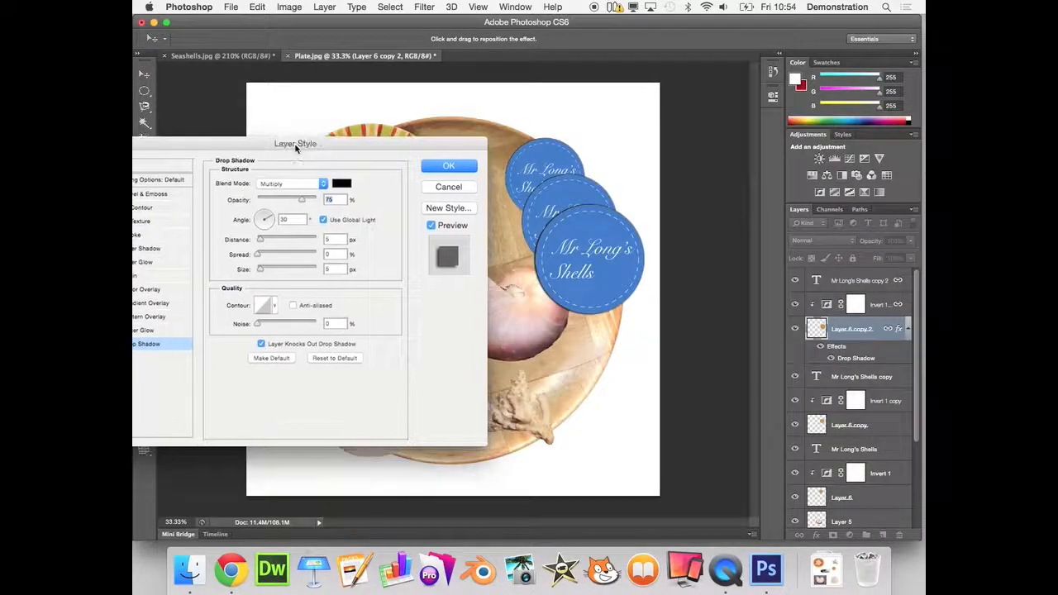
{"action": "left_click_drag", "start_coordinate": [265, 240], "coordinate": [269, 271]}
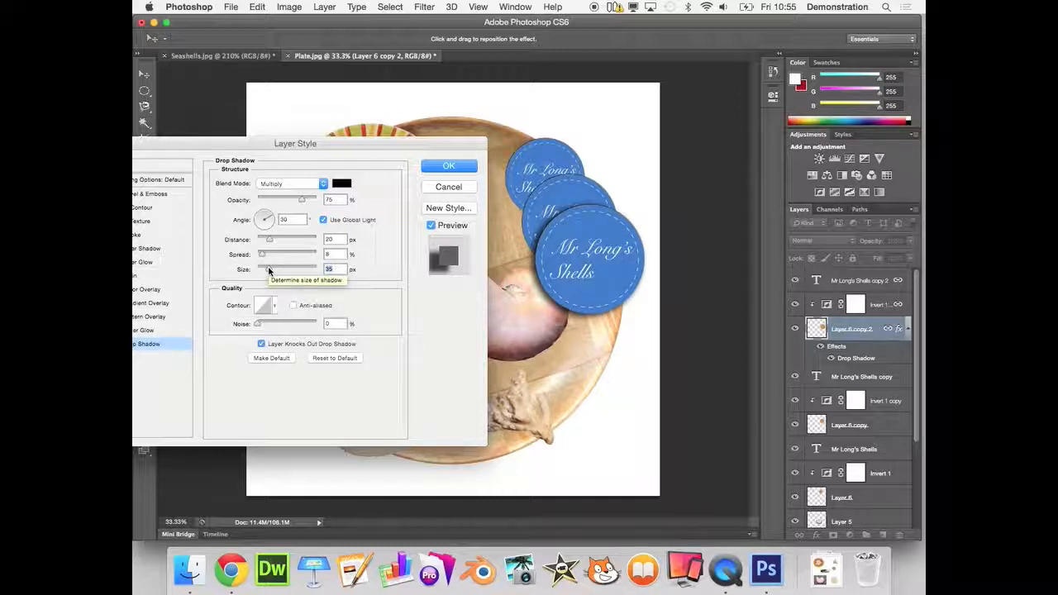
{"action": "left_click", "coordinate": [449, 166]}
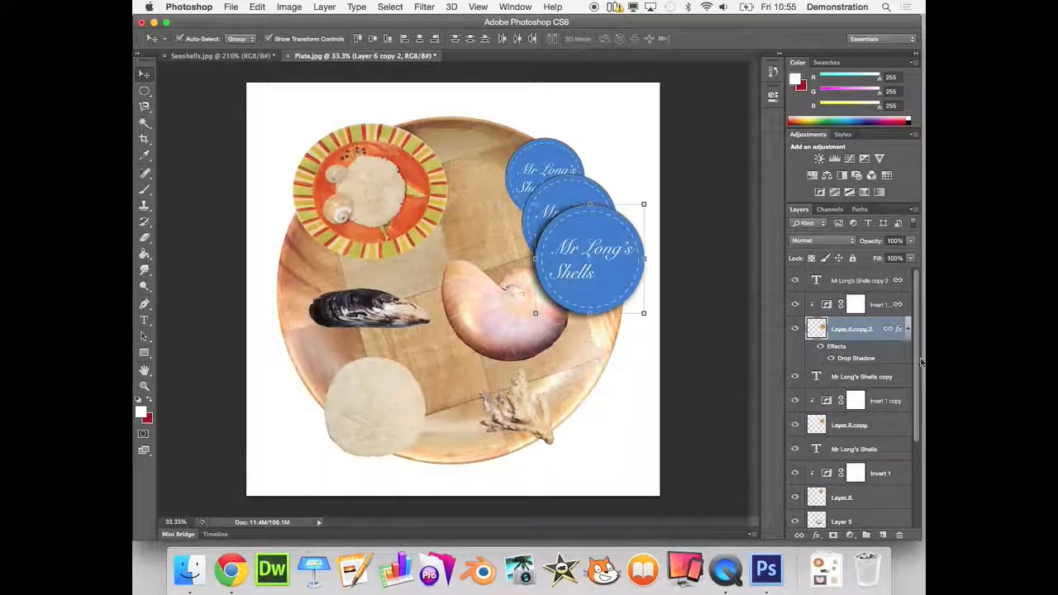
- Copy the layer style of the largest badge's circle and paste it onto the middle badge's circle layer, Layer 6 copy
{"action": "right_click", "coordinate": [874, 328]}
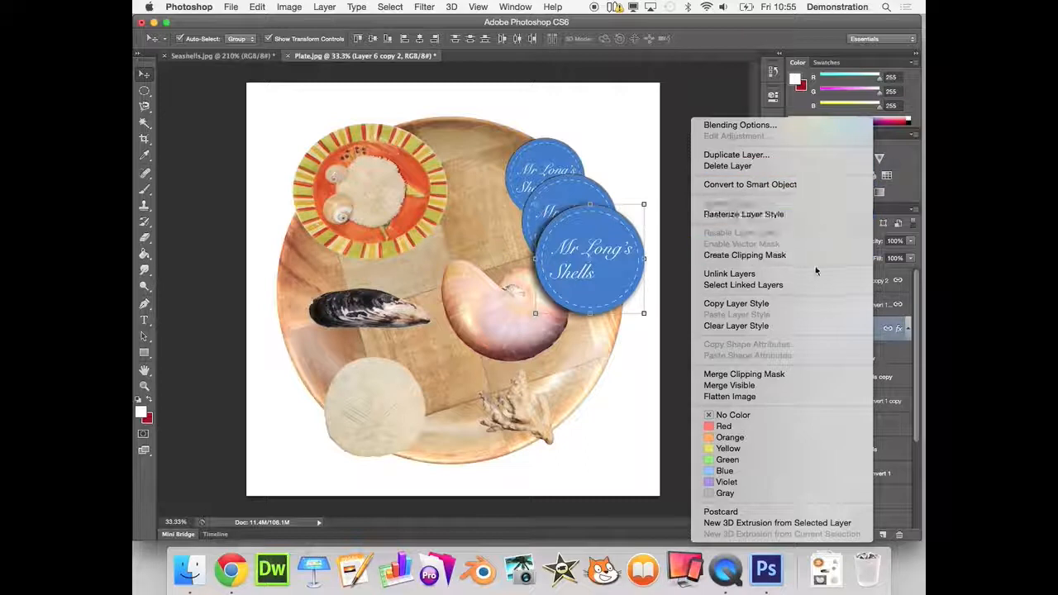
{"action": "left_click", "coordinate": [786, 306]}
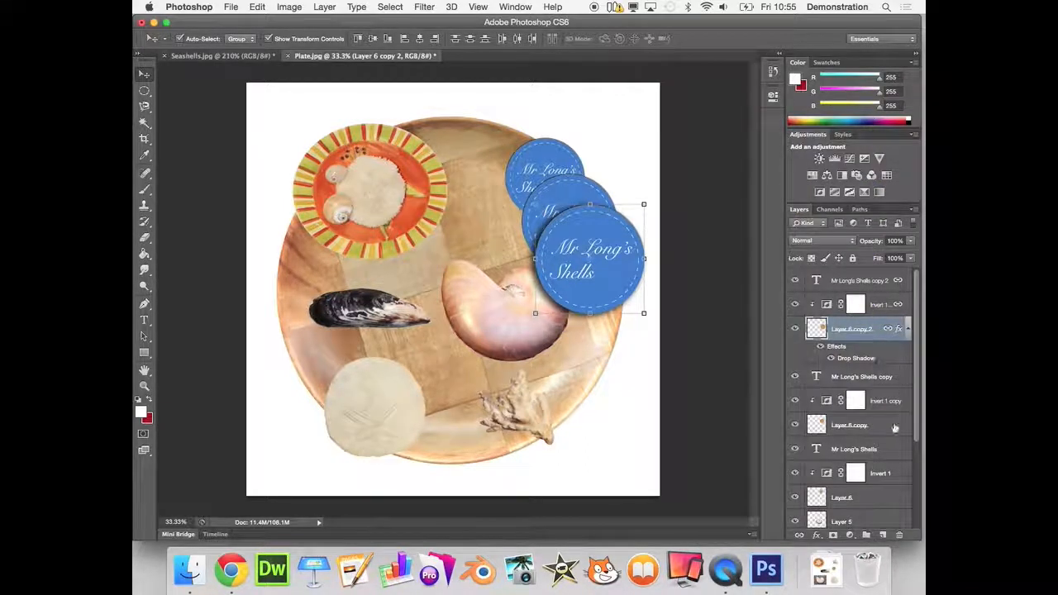
{"action": "left_click", "coordinate": [860, 425]}
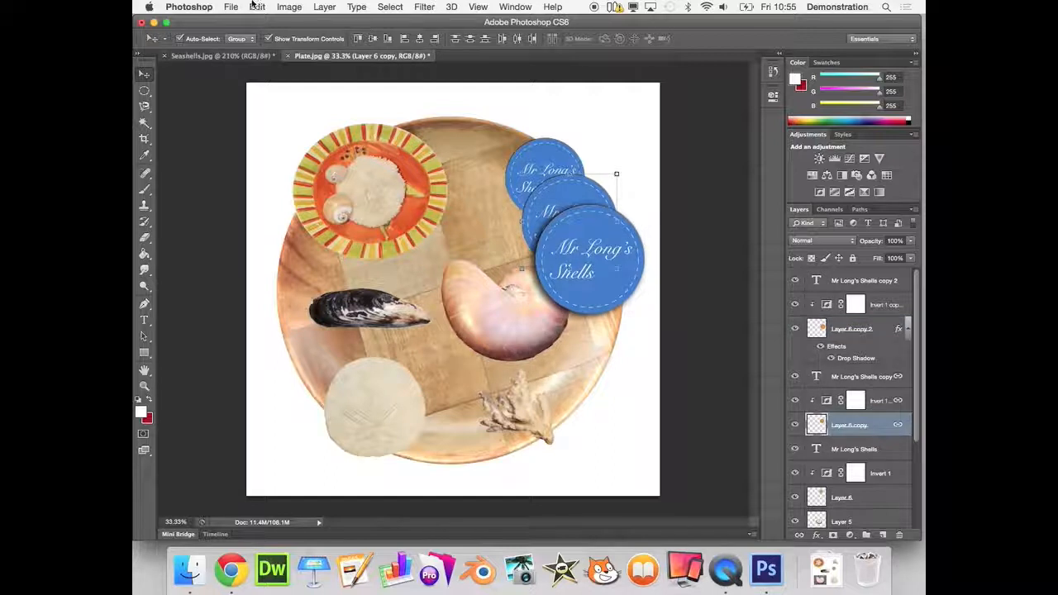
{"action": "right_click", "coordinate": [875, 427]}
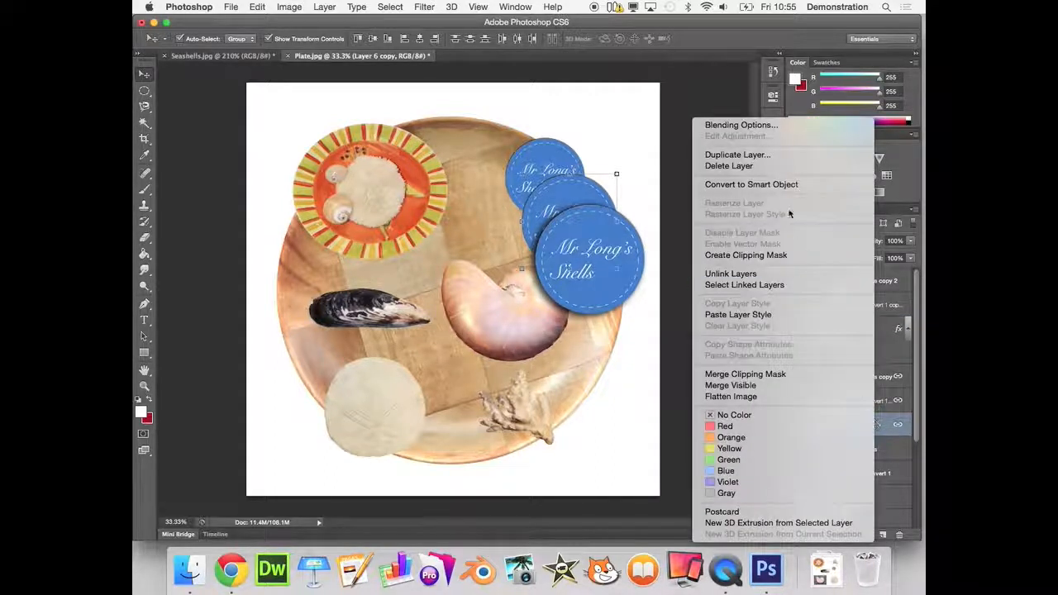
{"action": "left_click", "coordinate": [768, 318]}
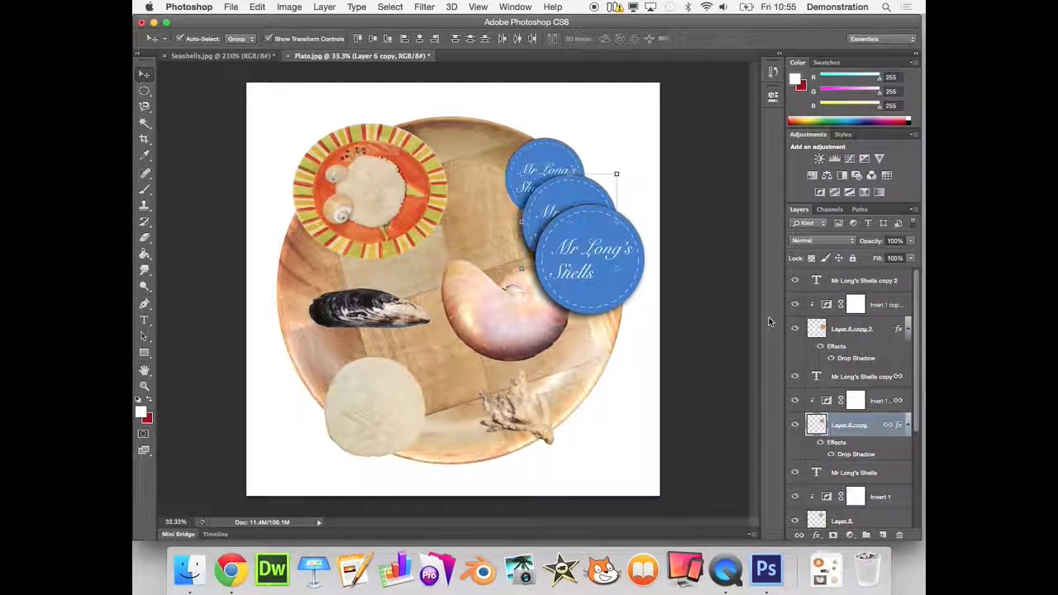
- Paste the copied drop shadow style onto Layer 6, the circle of the smallest badge
{"action": "scroll", "coordinate": [893, 521], "scroll_direction": "down", "scroll_amount": 3}
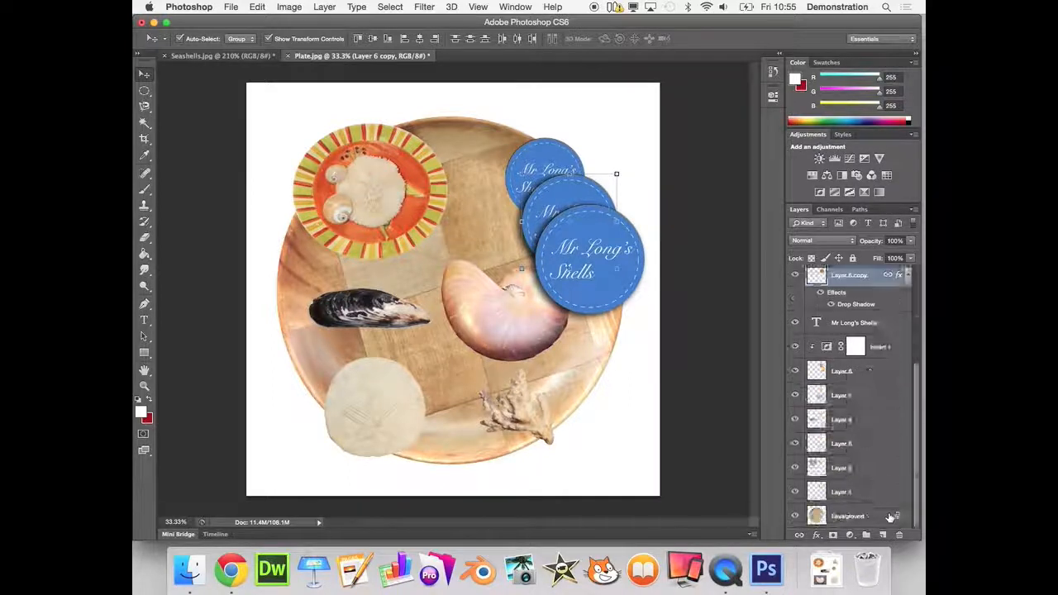
{"action": "left_click", "coordinate": [883, 370]}
{"action": "right_click", "coordinate": [883, 370]}
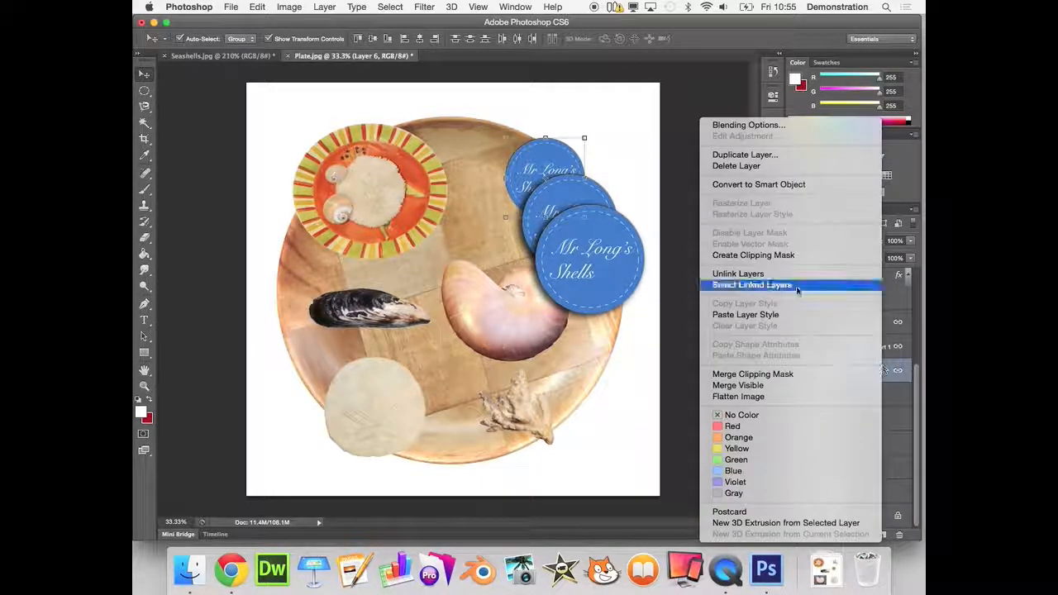
{"action": "left_click", "coordinate": [786, 316]}
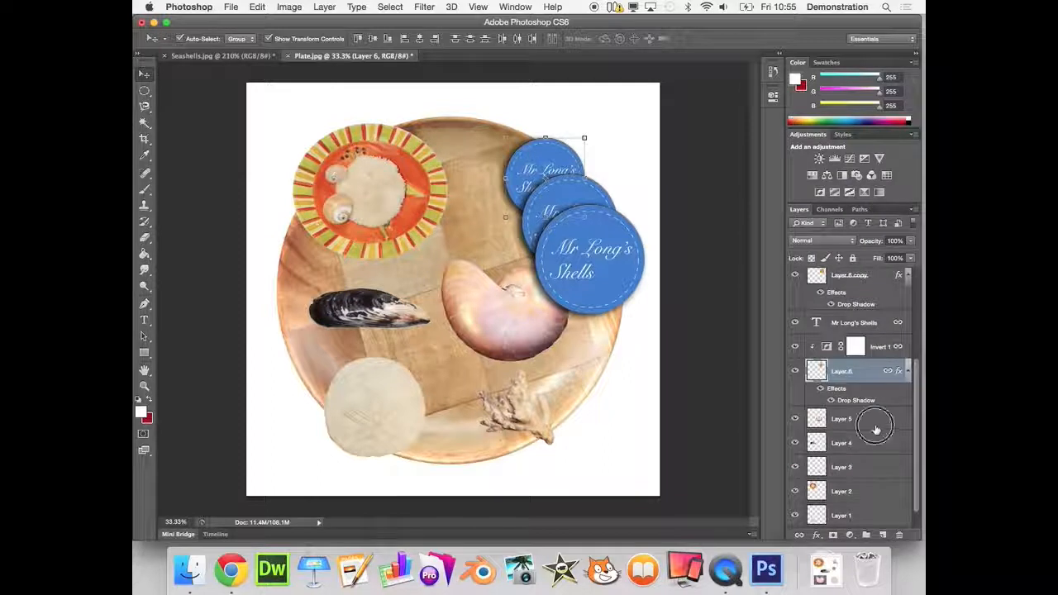
- Paste the copied drop shadow style onto Layer 5 through Layer 1 together, covering all the seashell objects, and deselect the layers
{"action": "left_click", "coordinate": [876, 425]}
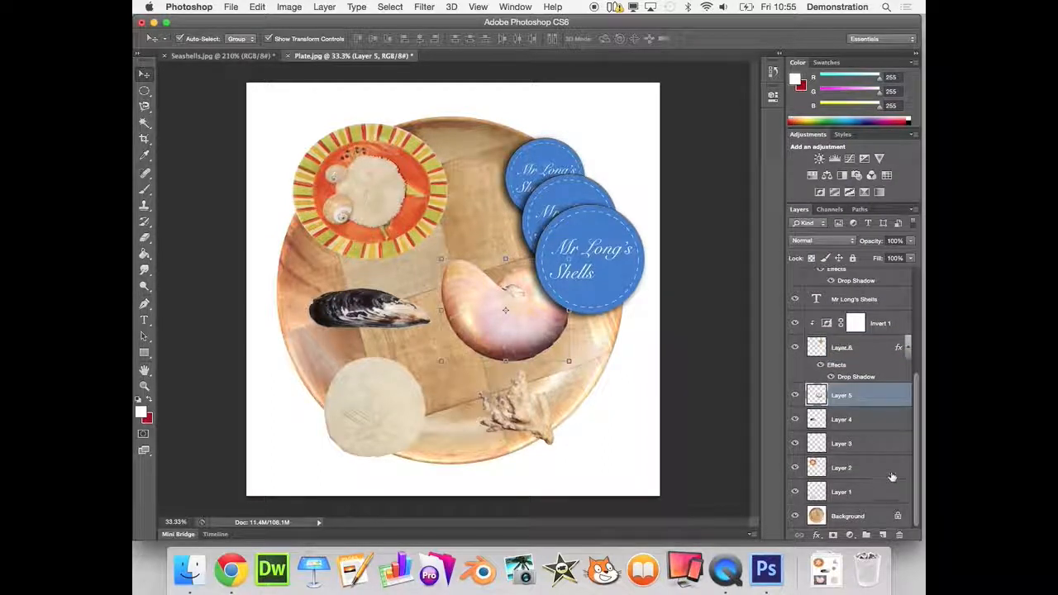
{"action": "left_click", "coordinate": [877, 493], "text": "shift"}
{"action": "right_click", "coordinate": [879, 396]}
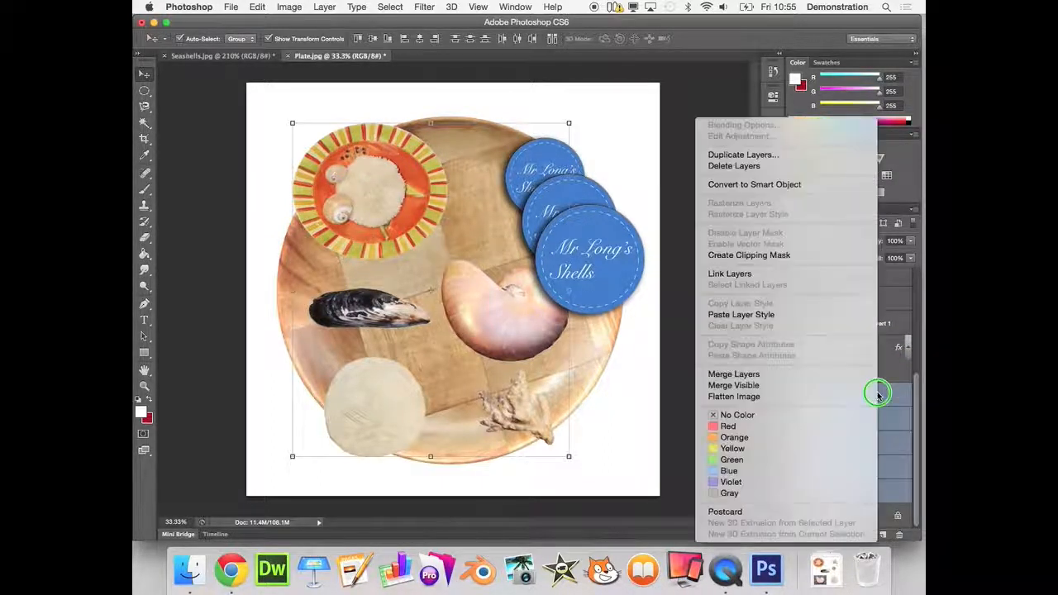
{"action": "left_click", "coordinate": [786, 317]}
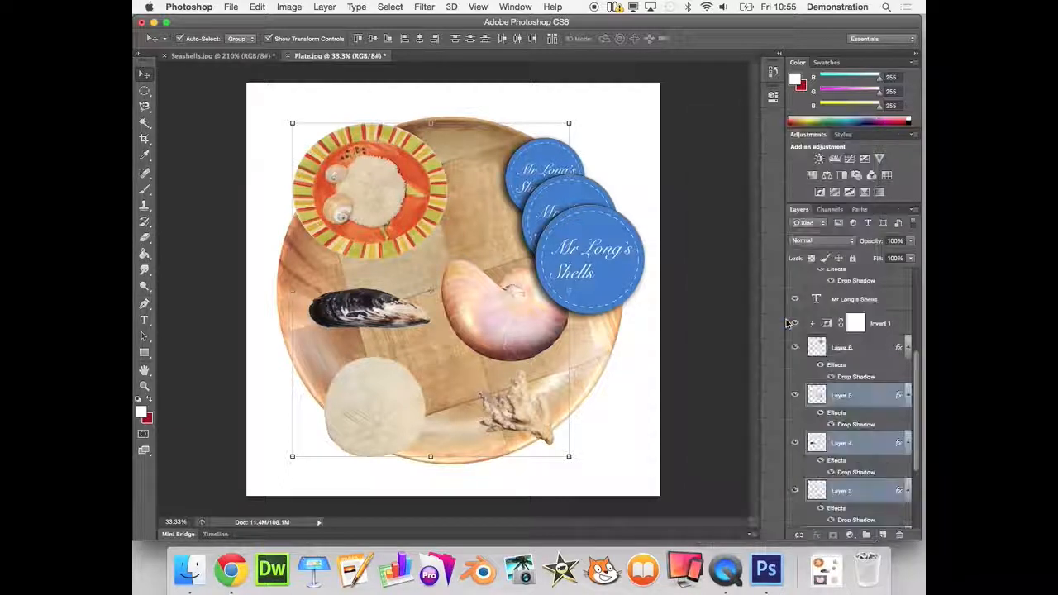
{"action": "left_click", "coordinate": [670, 373]}
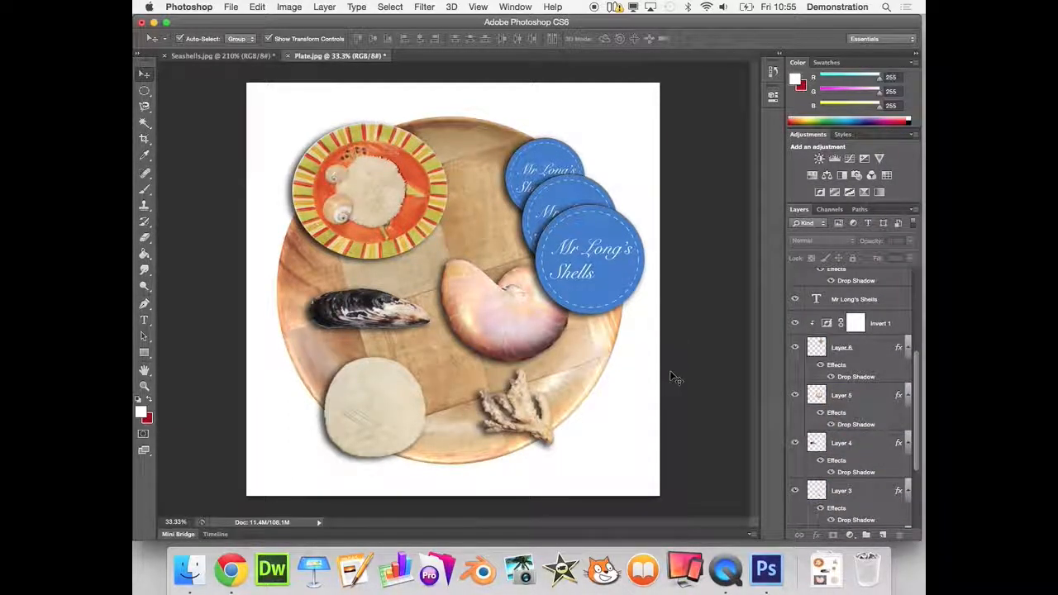
- Save the layered composition to the Desktop in Photoshop format as Finished-Plate.psd, with Maximize Compatibility enabled
{"action": "left_click", "coordinate": [235, 5]}
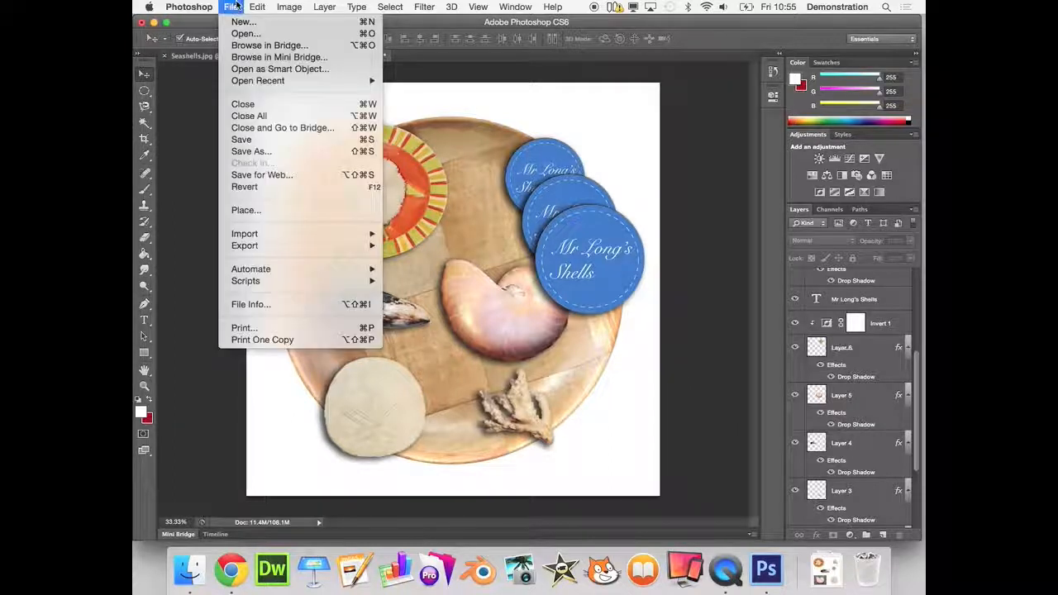
{"action": "left_click", "coordinate": [269, 153]}
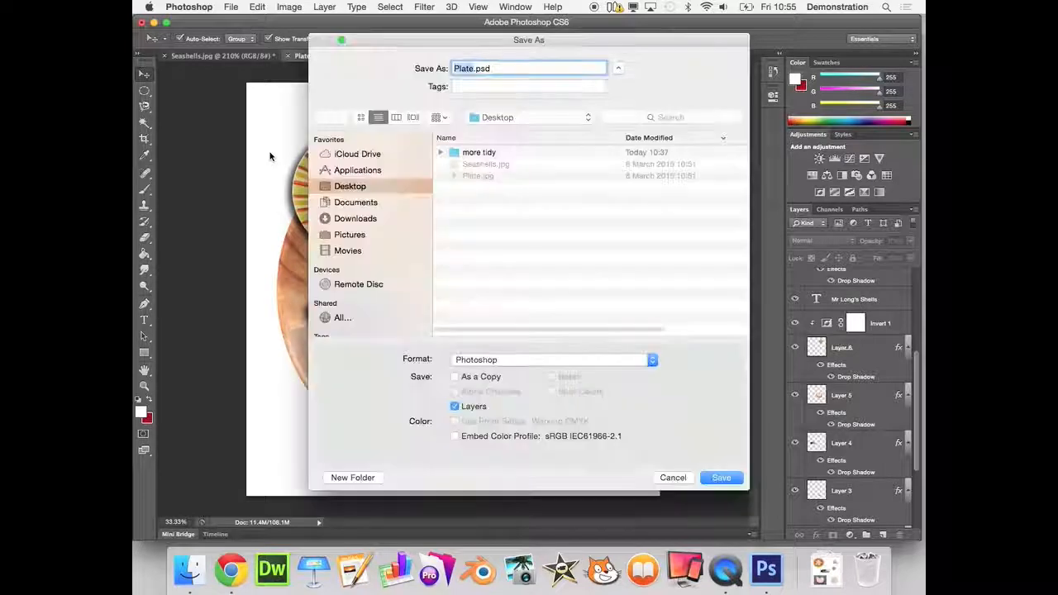
{"action": "key", "text": "Left"}
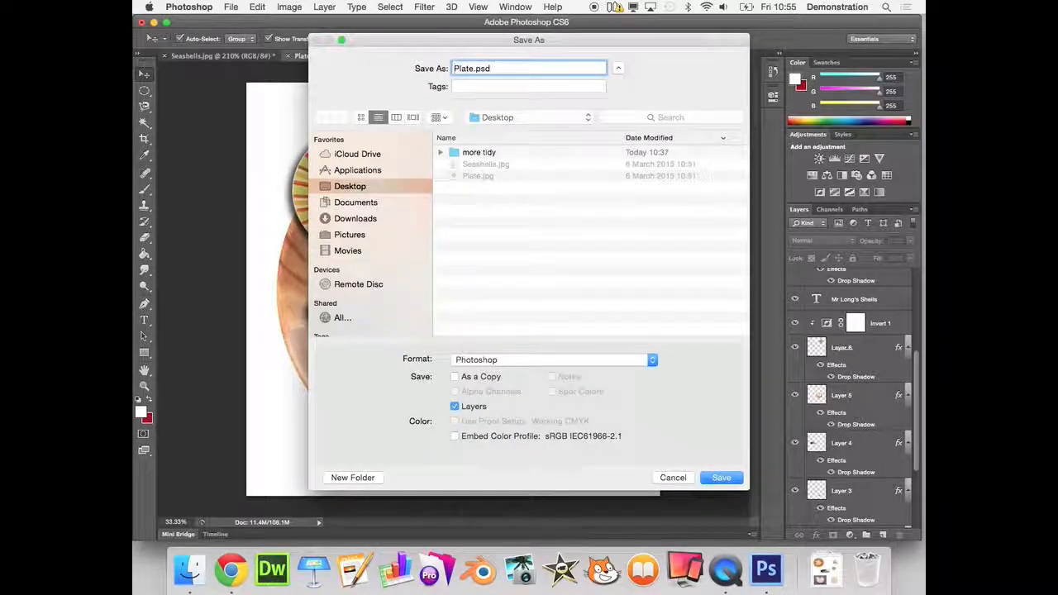
{"action": "type", "text": "fin"}
{"action": "key", "text": "BackSpace"}
{"action": "key", "text": "BackSpace"}
{"action": "key", "text": "BackSpace"}
{"action": "type", "text": "Finished"}
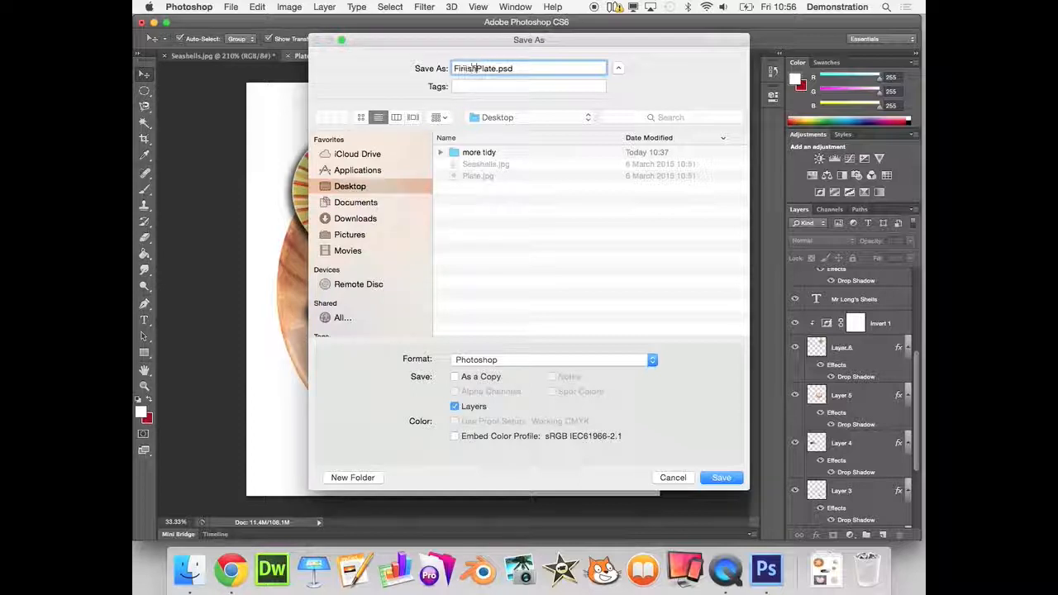
{"action": "key", "text": "BackSpace"}
{"action": "type", "text": "-"}
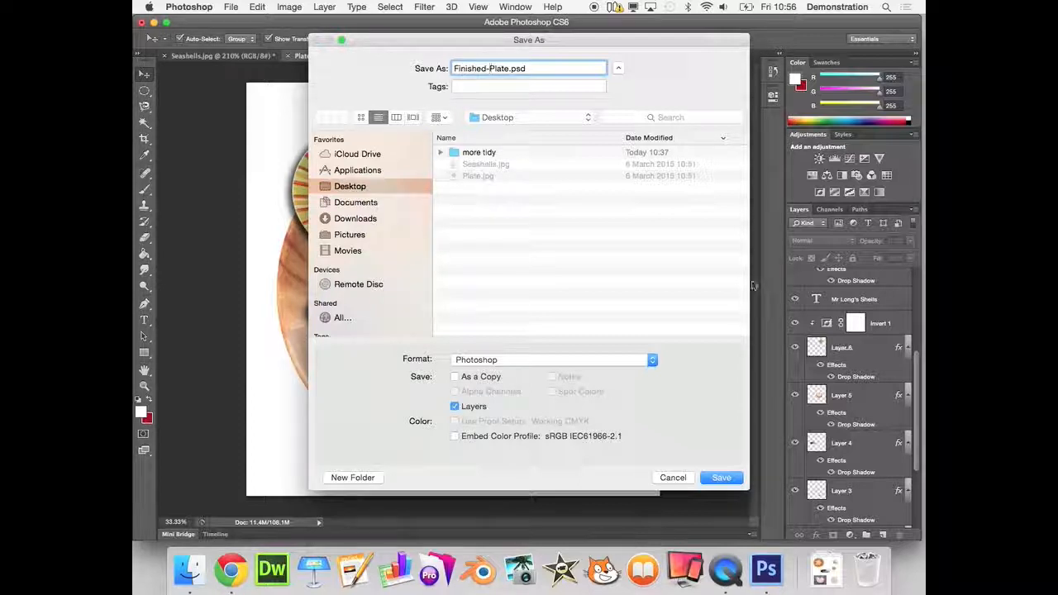
{"action": "left_click", "coordinate": [722, 478]}
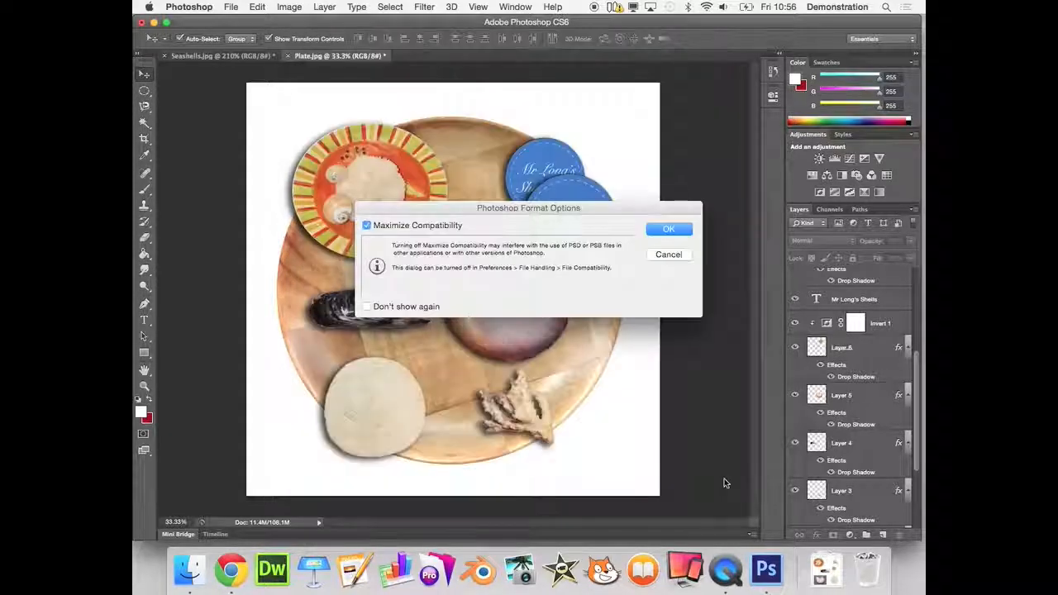
{"action": "left_click", "coordinate": [681, 231]}
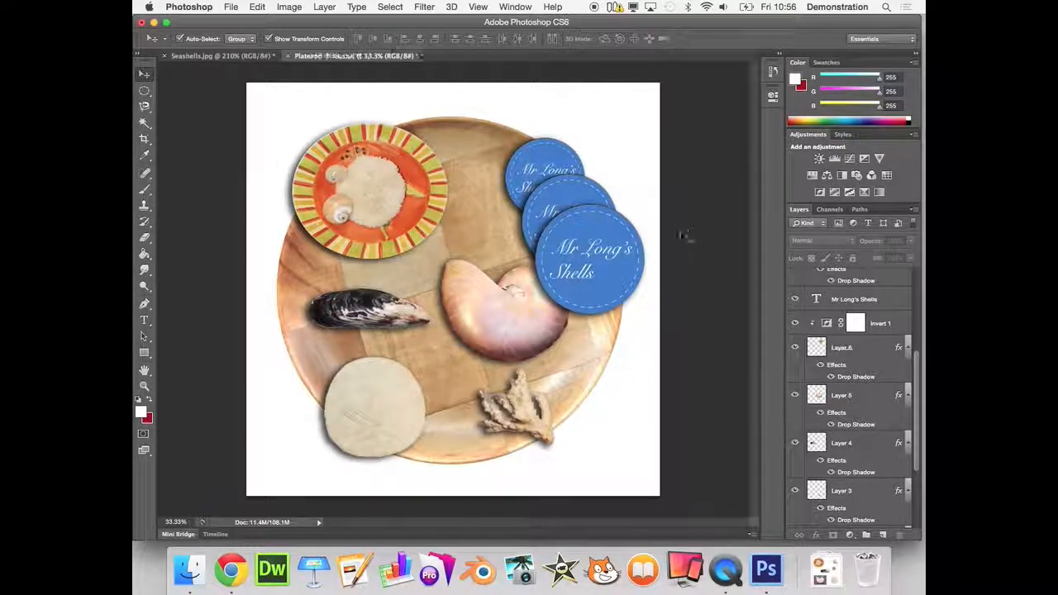